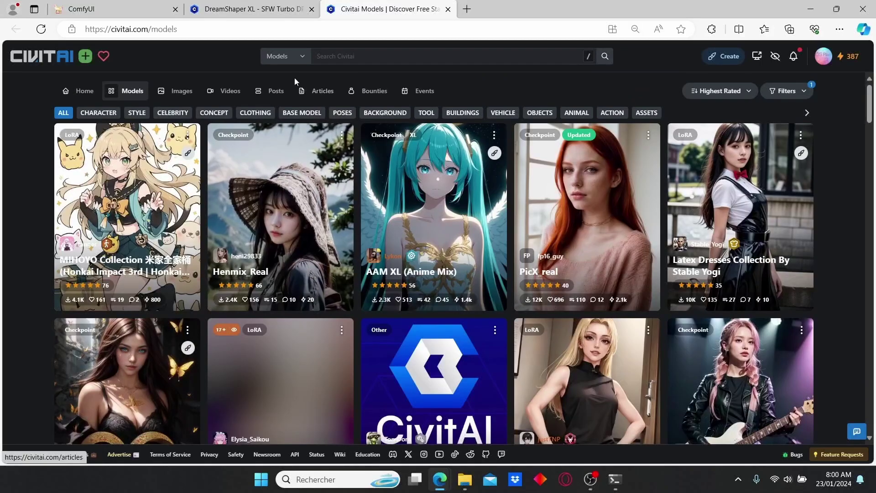
View the Civitai page of DreamShaper XL in the SFW Turbo DPMpp SDE version.
click(267, 13)
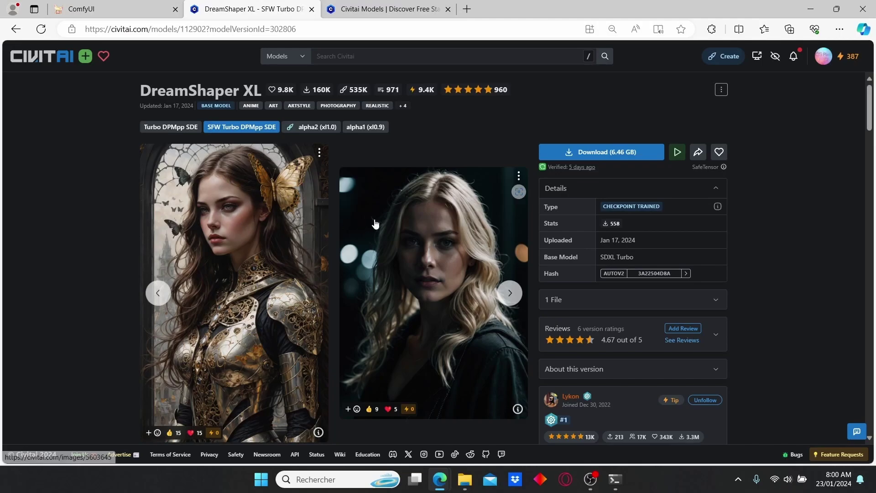
scroll(375, 223, down, 4)
scroll(375, 223, up, 4)
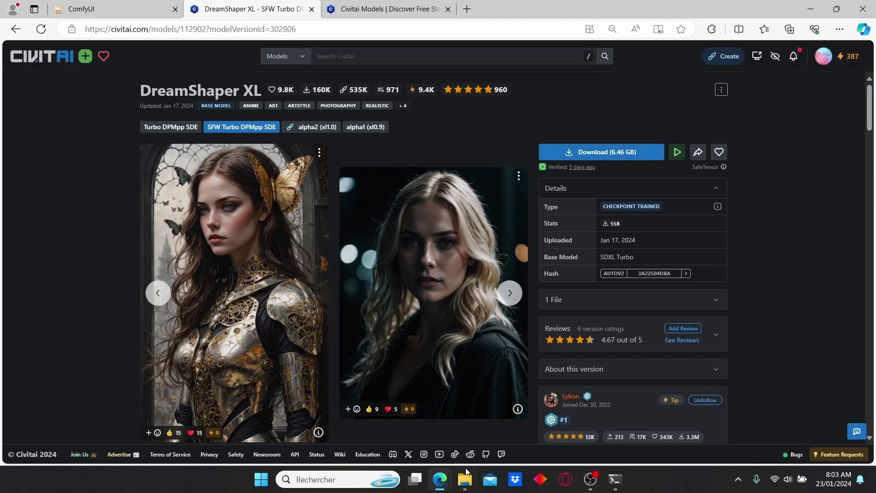
Switch to File Explorer and view the checkpoints folder inside ComfyUI's models folder, returning to models.
mouse_move(465, 479)
click(500, 416)
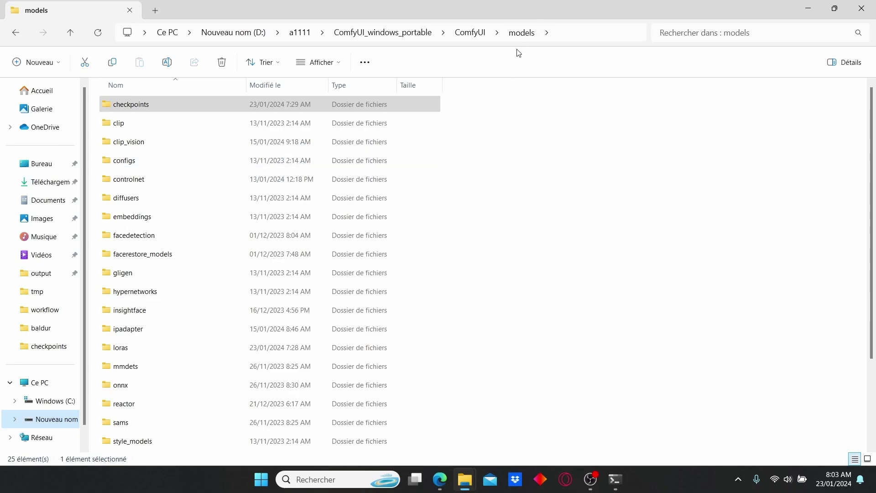
double_click(174, 106)
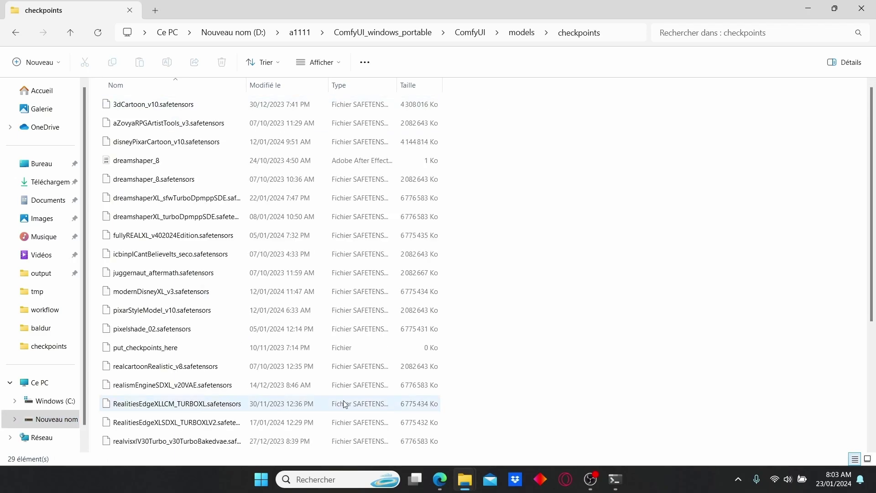
click(522, 37)
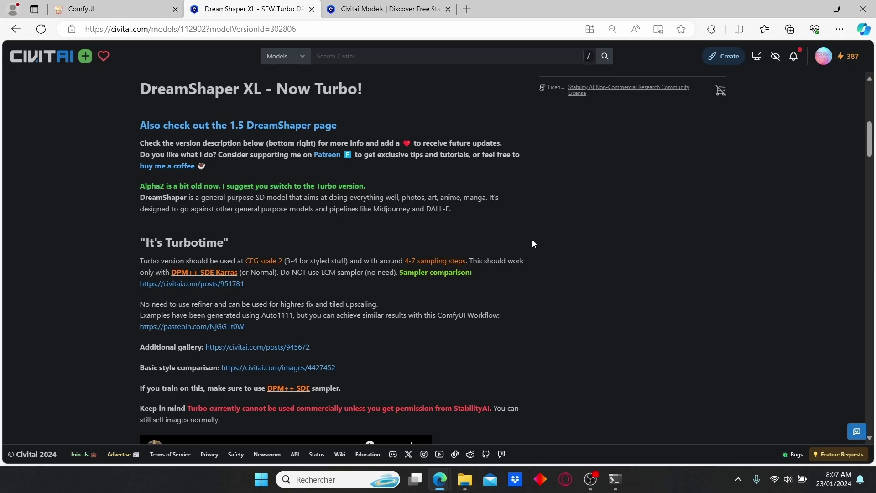
Examine the recommended CFG scale, sampling steps and sampler in the DreamShaper XL description on Civitai.
scroll(532, 240, up, 8)
scroll(531, 243, down, 2)
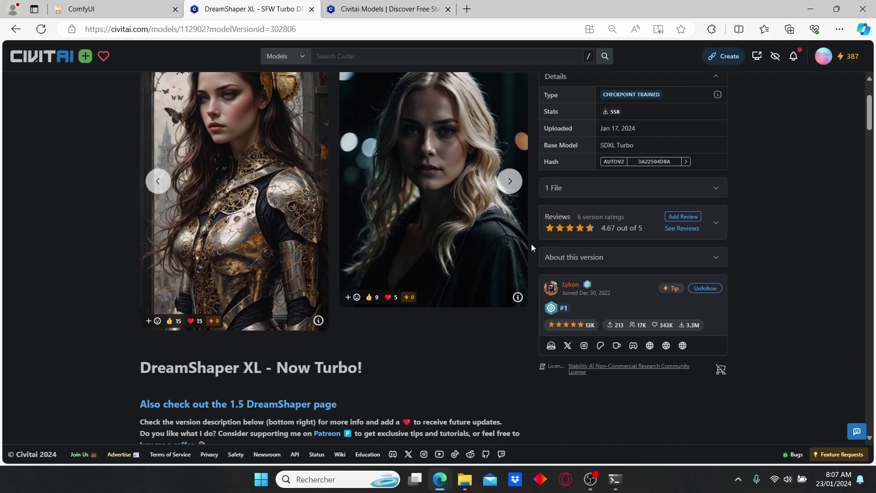
scroll(475, 293, down, 7)
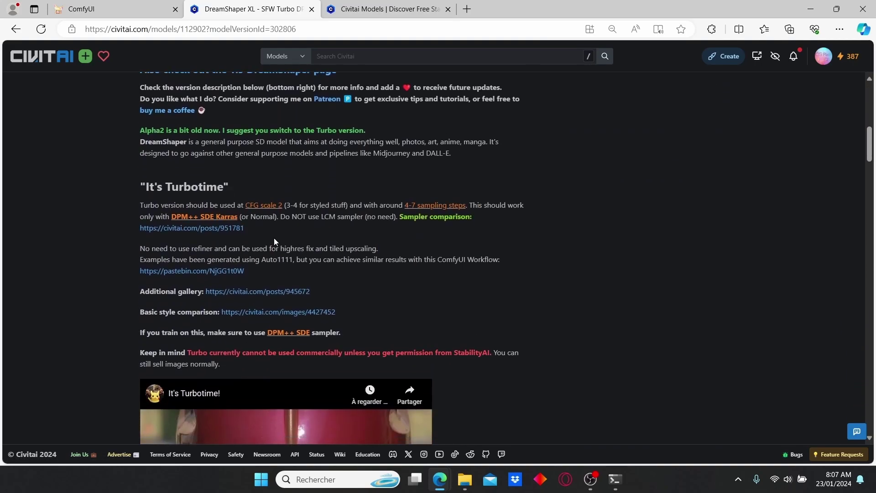
scroll(274, 241, up, 1)
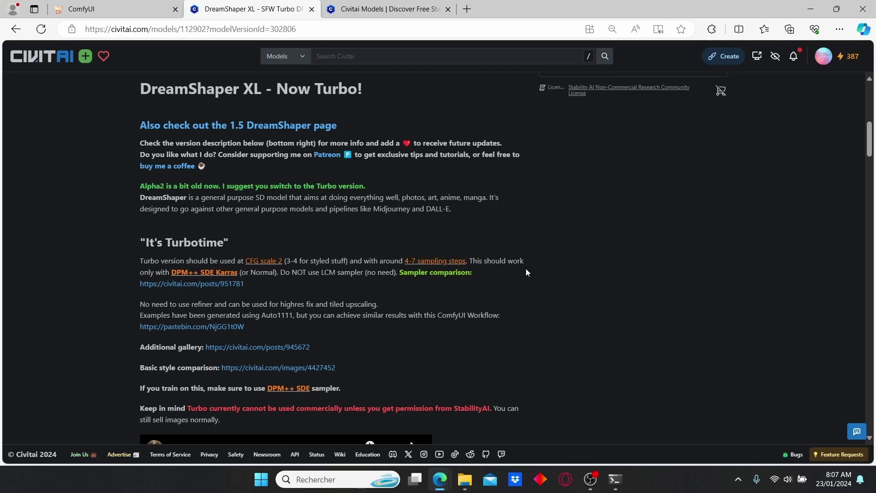
scroll(526, 270, up, 5)
scroll(525, 270, up, 4)
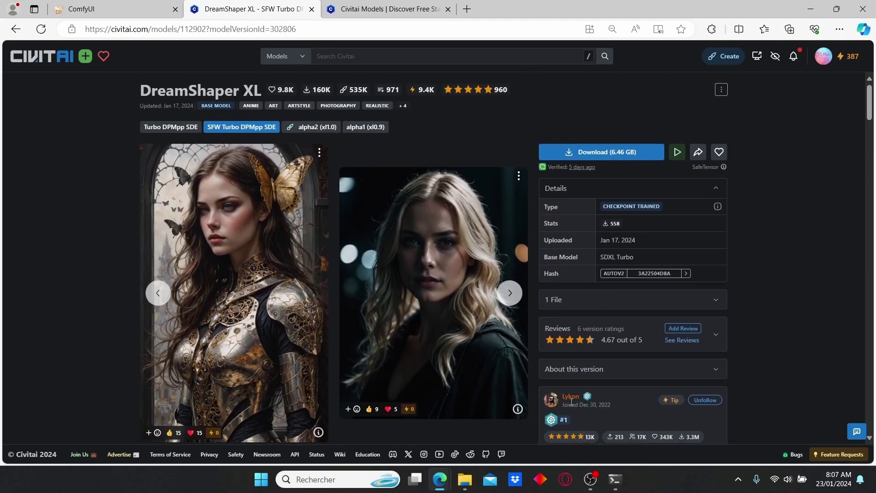
Switch to ComfyUI, move the Empty Latent Image node further below the prompts, and set its width and height to 1024.
click(116, 9)
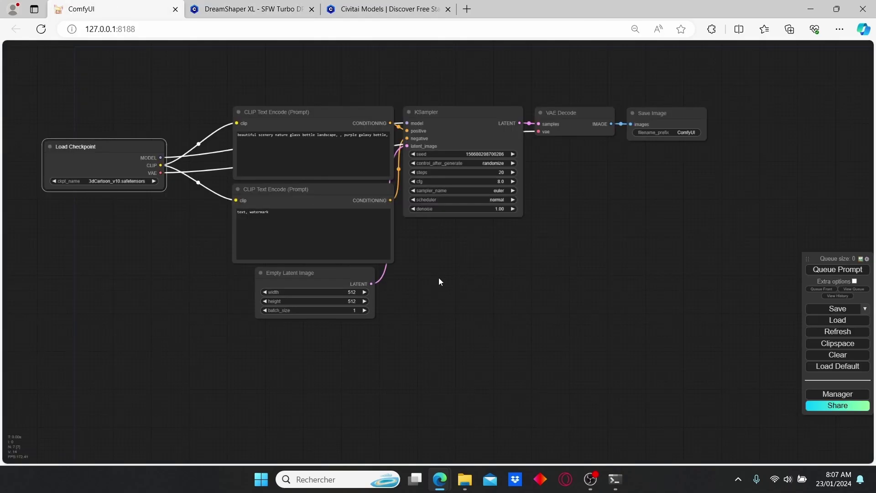
drag(313, 275, 312, 300)
scroll(424, 280, down, 2)
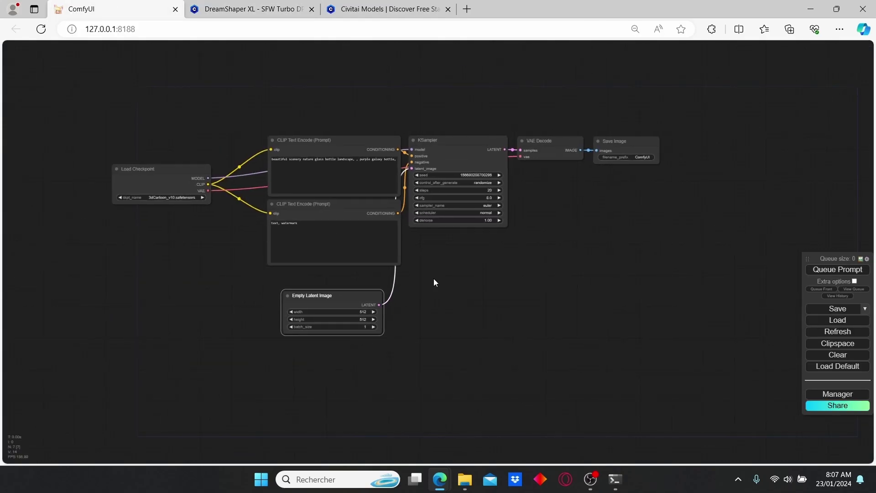
scroll(433, 282, up, 3)
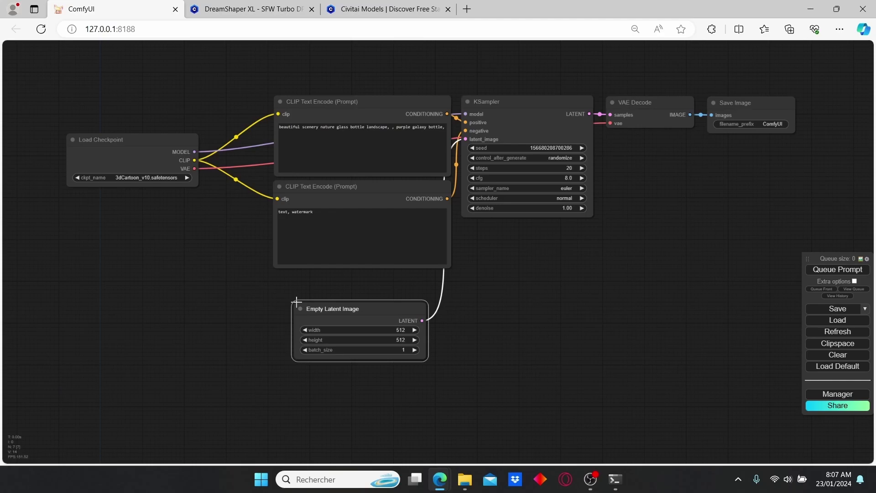
scroll(332, 279, up, 2)
click(408, 341)
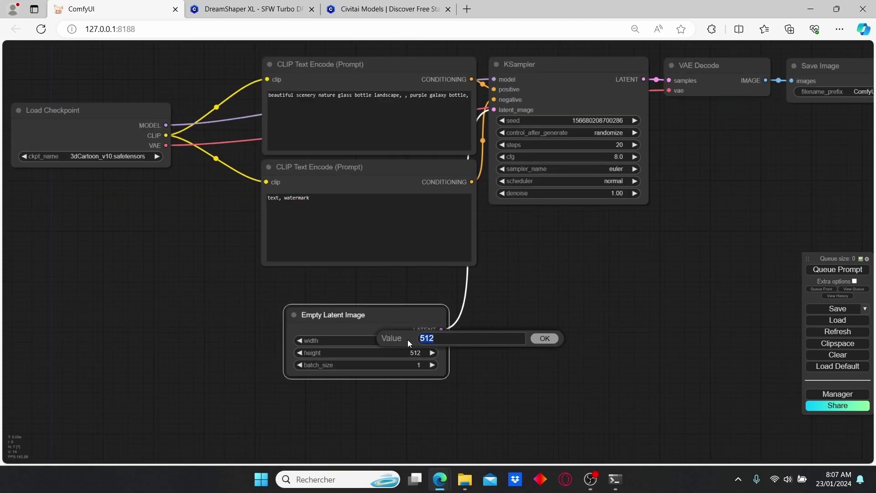
text(1024)
key(Return)
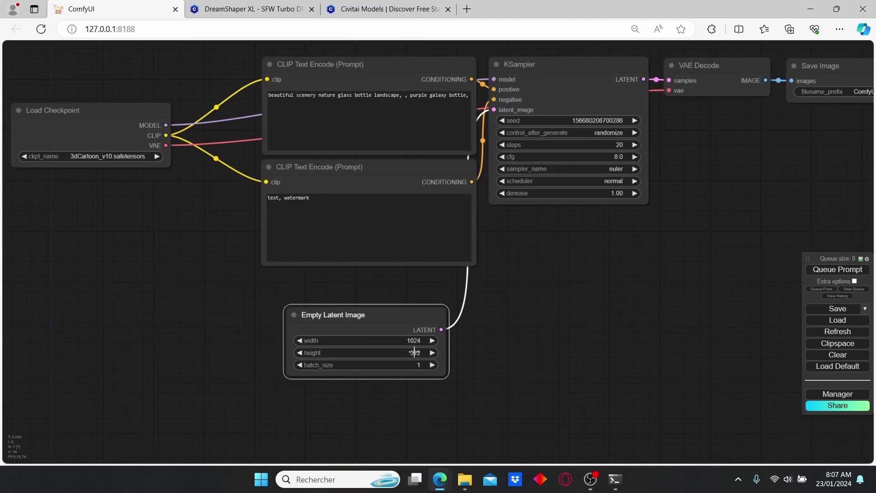
click(417, 354)
text(1024)
key(Return)
Set the Load Checkpoint node's model to dreamshaperXL_sfwTurboDpmppSDE.safetensors.
scroll(148, 251, down, 2)
drag(148, 251, 239, 258)
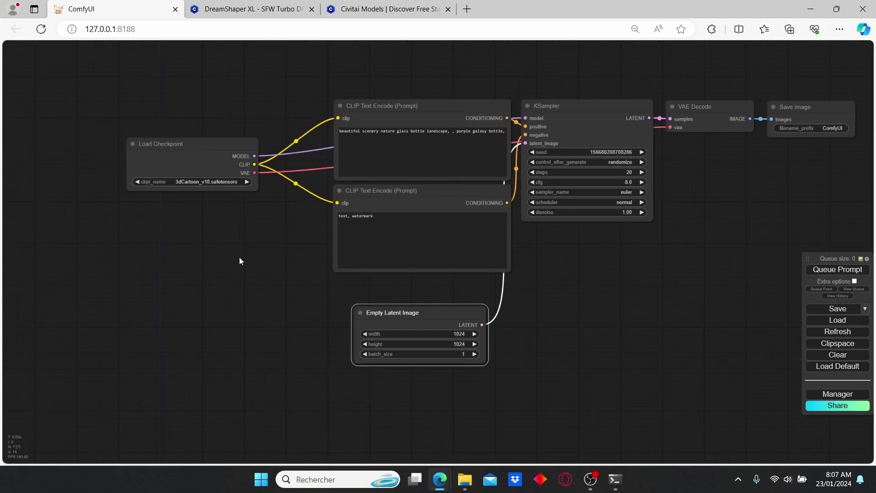
click(221, 182)
text(dream)
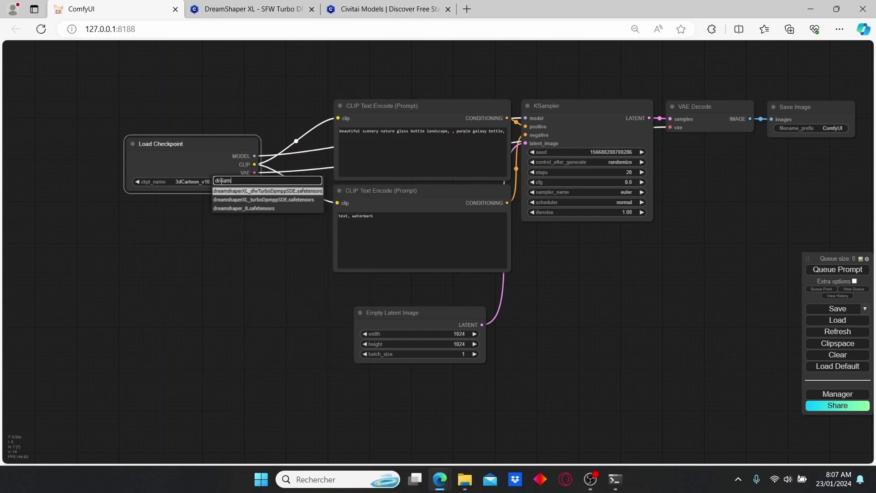
click(293, 193)
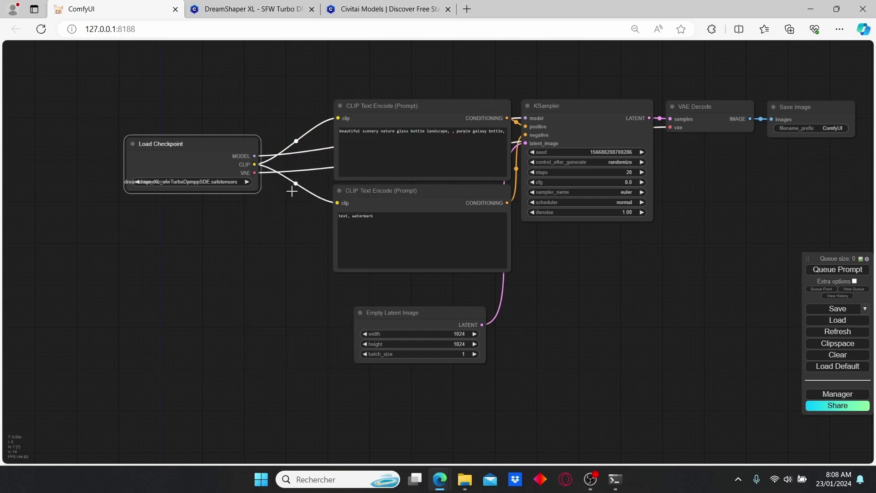
Move the Load Checkpoint node away from the prompt nodes and enlarge it to fit the full checkpoint name.
scroll(214, 235, down, 2)
drag(180, 176, 110, 175)
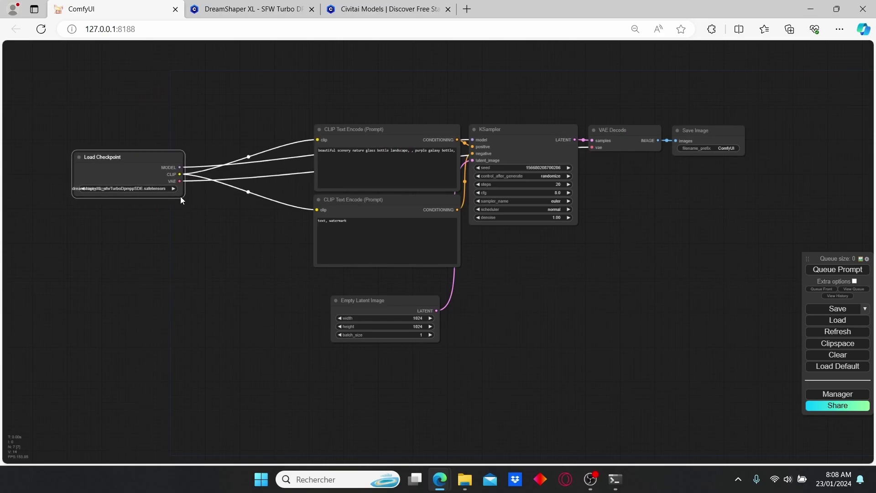
drag(180, 196, 217, 209)
scroll(213, 223, down, 1)
drag(250, 246, 201, 246)
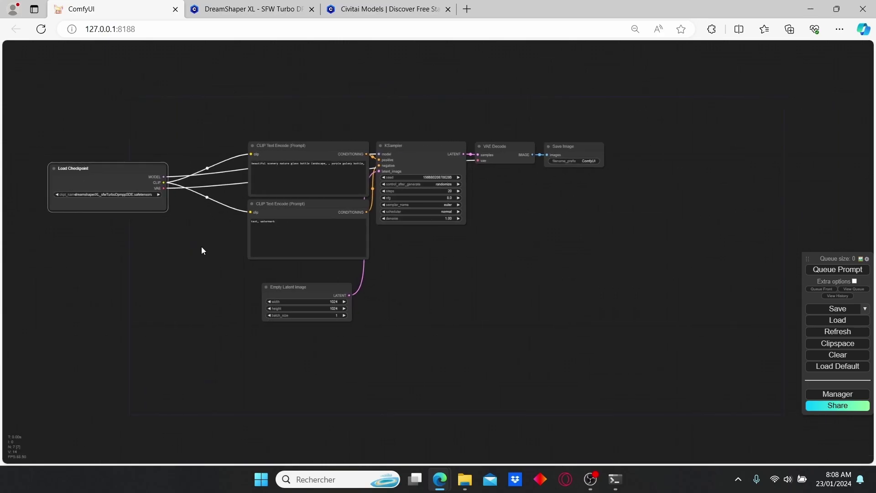
Move the negative prompt node and the Empty Latent Image node further away from the KSampler.
scroll(204, 249, up, 3)
drag(315, 202, 252, 209)
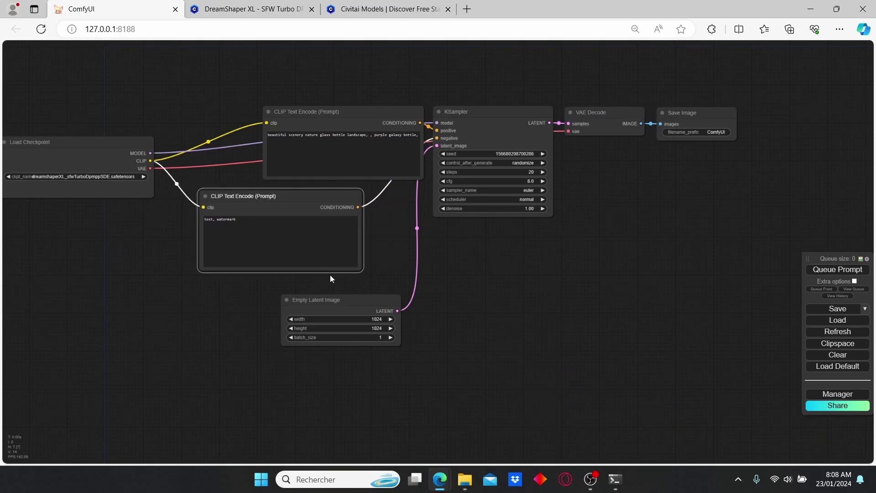
drag(348, 306, 293, 310)
Set the KSampler's sampler to dpmpp_sde and its scheduler to karras.
scroll(503, 253, up, 2)
drag(501, 255, 419, 333)
scroll(418, 332, up, 3)
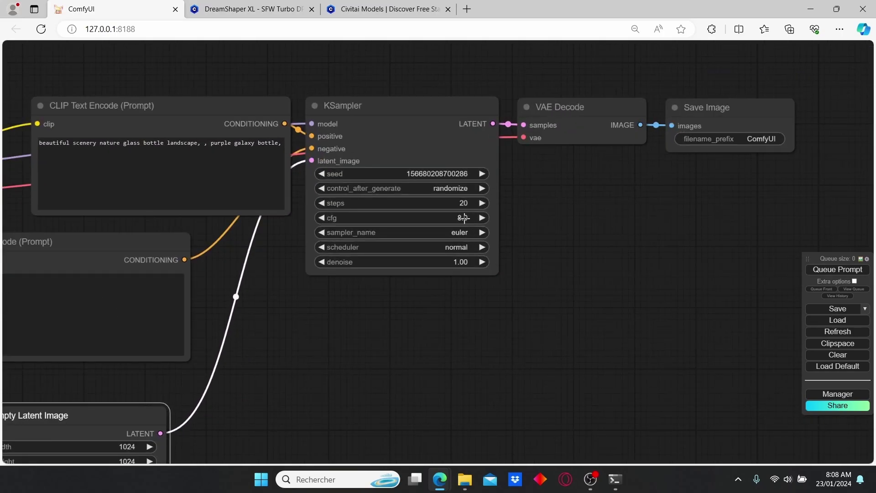
click(464, 234)
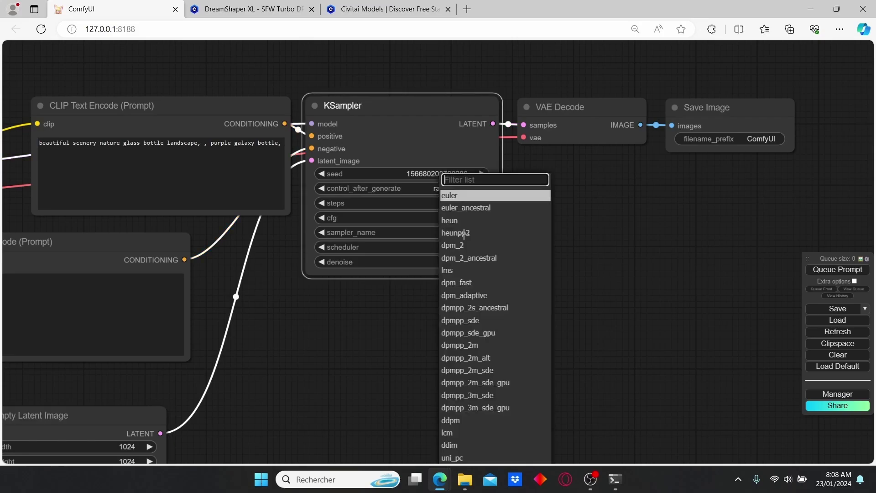
click(460, 320)
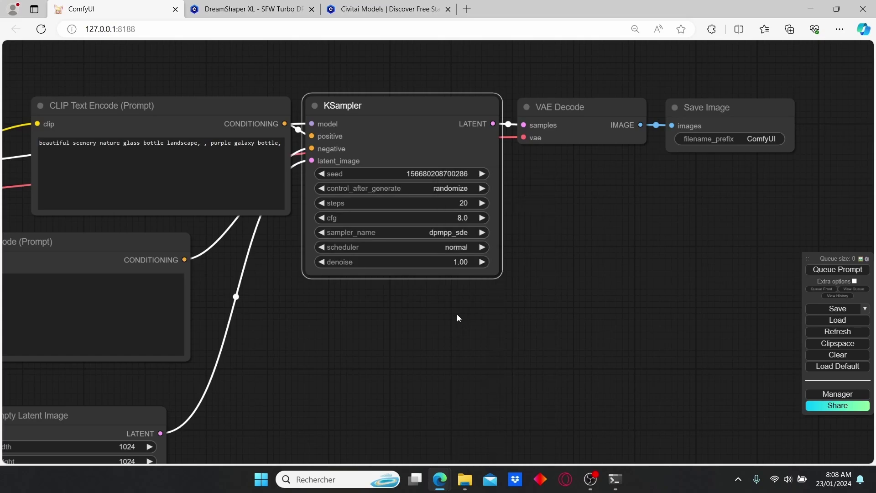
click(483, 248)
Set the KSampler's cfg to 1.5 and its steps to 10.
scroll(529, 263, down, 2)
drag(529, 263, 606, 272)
scroll(594, 265, up, 4)
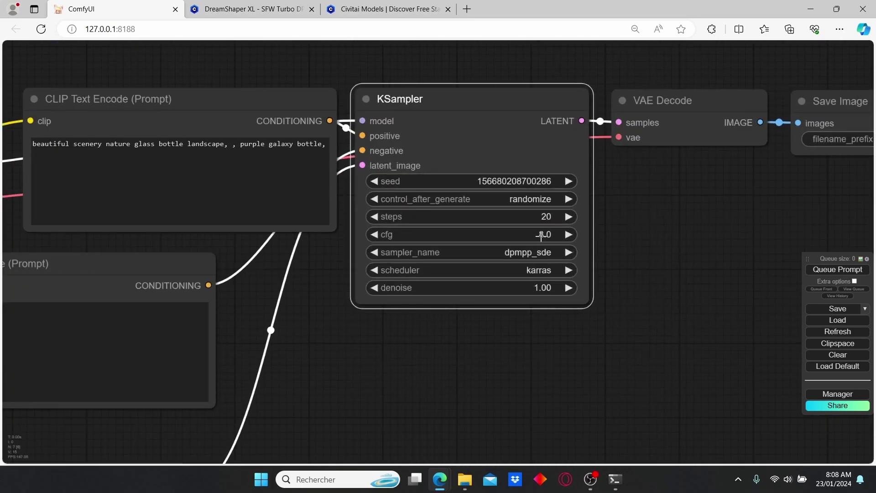
click(540, 235)
text(1.5)
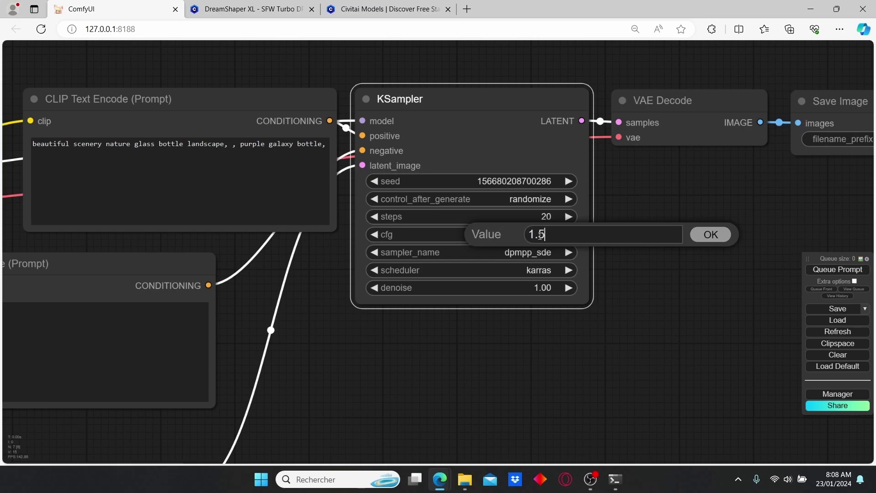
key(Return)
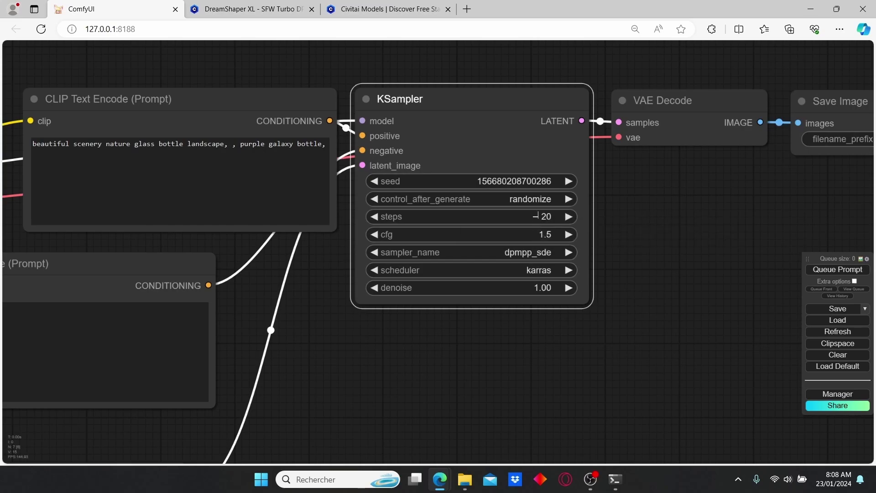
click(539, 217)
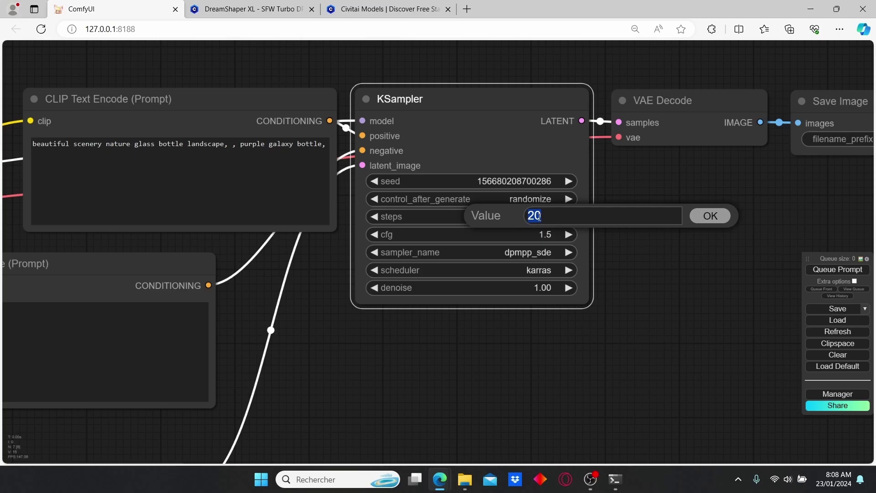
text(10)
key(Return)
Rearrange the workflow nodes, leaving clear space between the checkpoint loader, the positive prompt and the KSampler.
scroll(539, 217, down, 8)
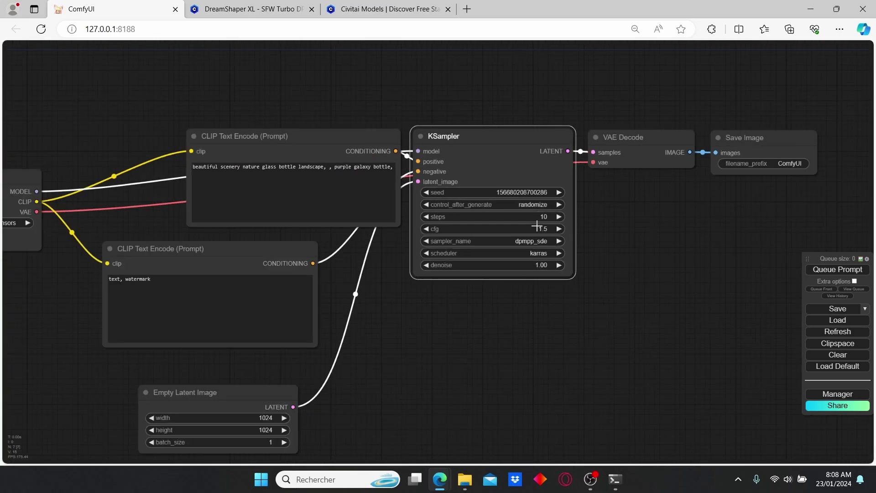
drag(493, 302, 588, 296)
drag(405, 163, 372, 157)
drag(236, 195, 148, 192)
drag(425, 157, 392, 137)
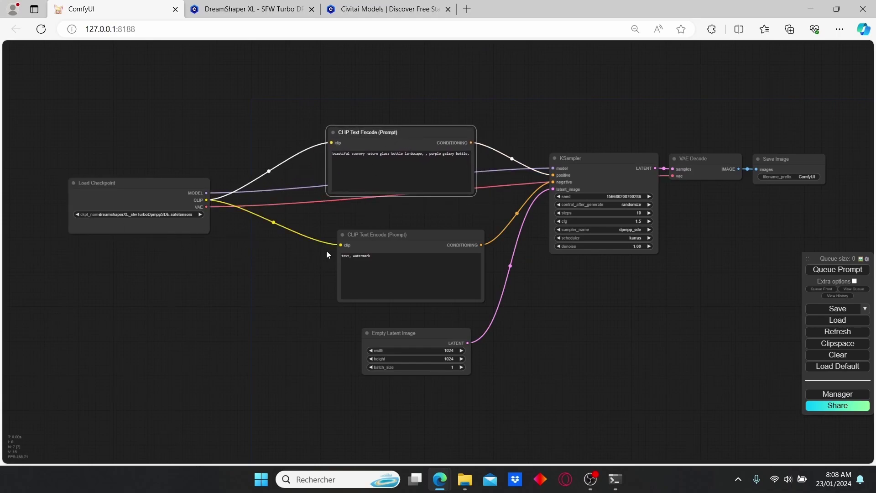
drag(315, 325, 297, 279)
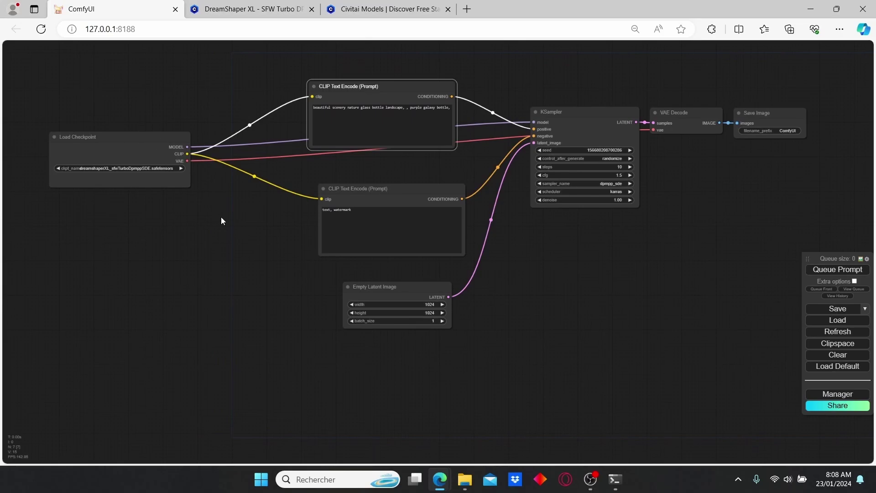
Duplicate the entire seven-node workflow and place the copy below the original.
scroll(247, 267, down, 1)
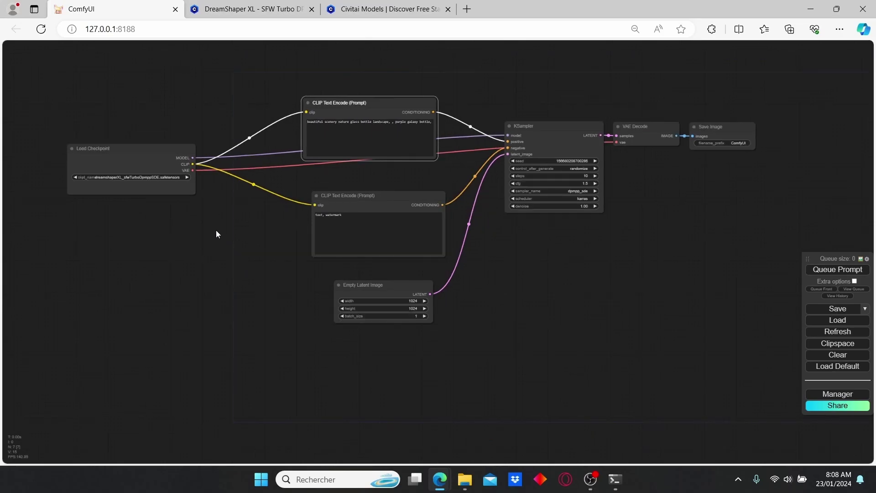
key(ctrl+a)
drag(281, 242, 295, 203)
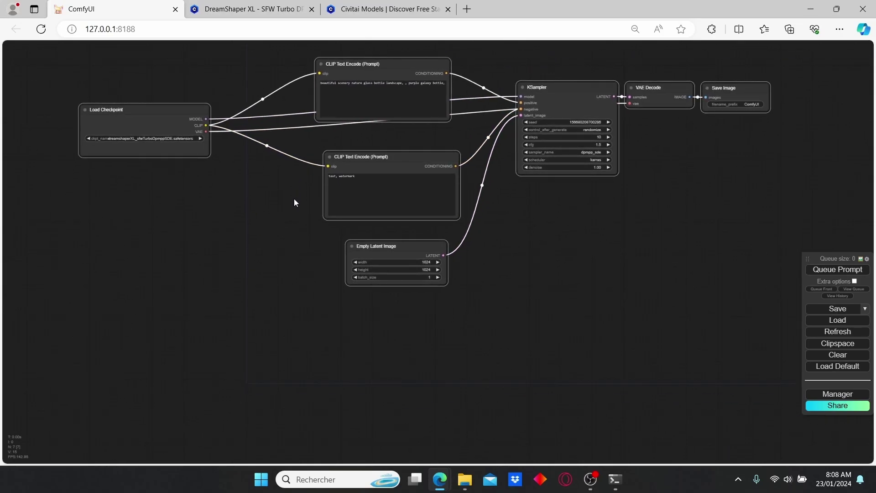
key(ctrl+c)
key(ctrl+v)
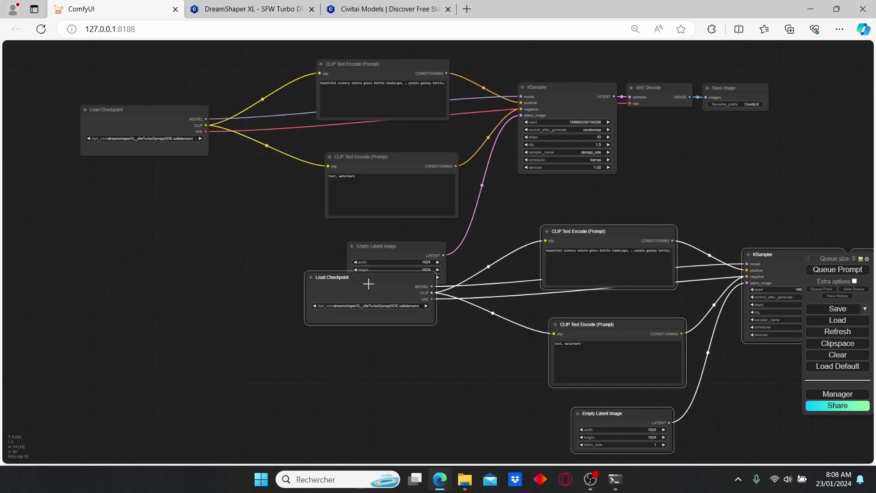
drag(380, 288, 142, 362)
drag(174, 273, 442, 164)
Set the copied workflow's checkpoint to dreamshaperXL_turboDpmppSDE.safetensors.
scroll(185, 202, up, 2)
scroll(417, 243, up, 2)
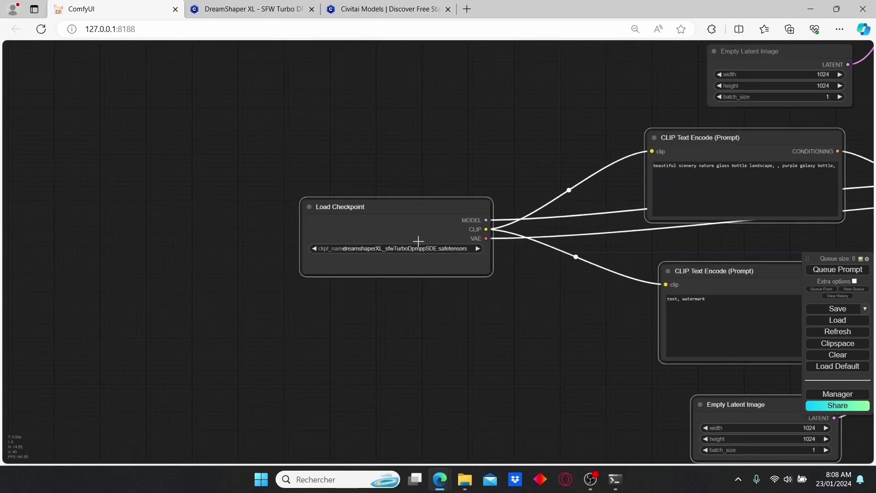
click(436, 248)
text(dre)
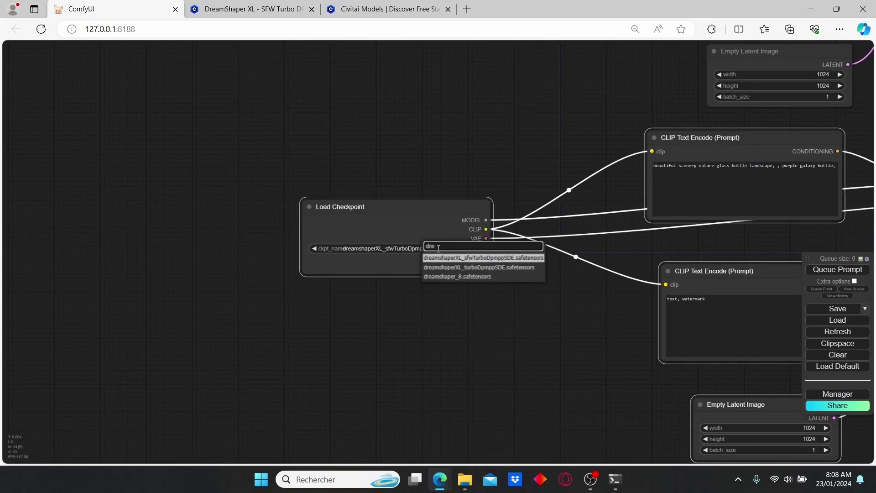
click(492, 269)
Set the copied workflow's KSampler cfg to 5 and its steps to 20.
scroll(521, 311, down, 4)
drag(521, 310, 292, 313)
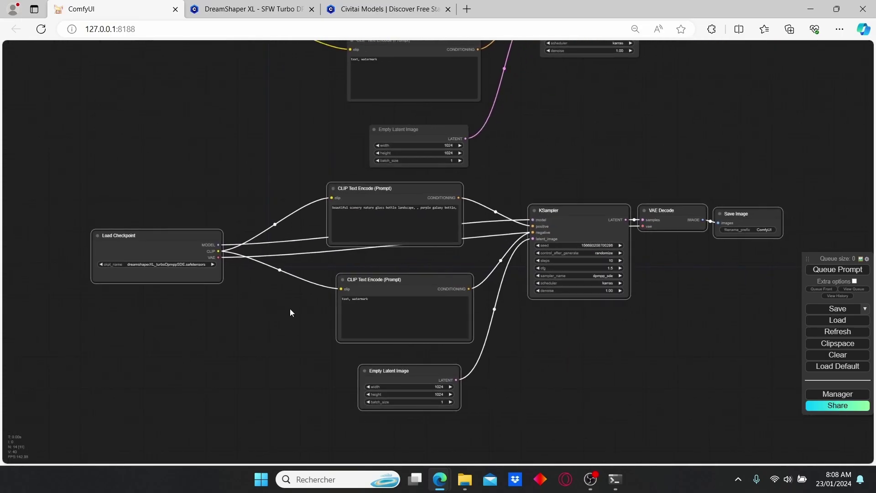
scroll(365, 288, up, 3)
drag(405, 283, 392, 279)
drag(576, 325, 467, 316)
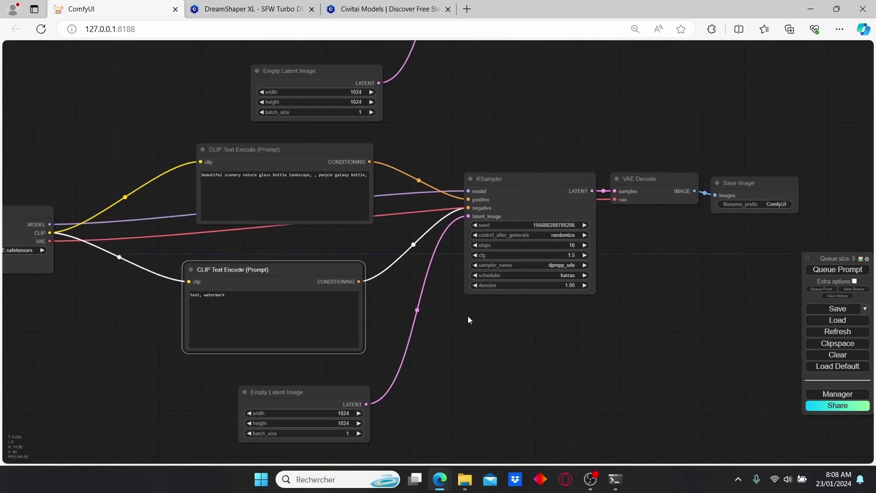
scroll(543, 279, up, 2)
drag(531, 330, 548, 333)
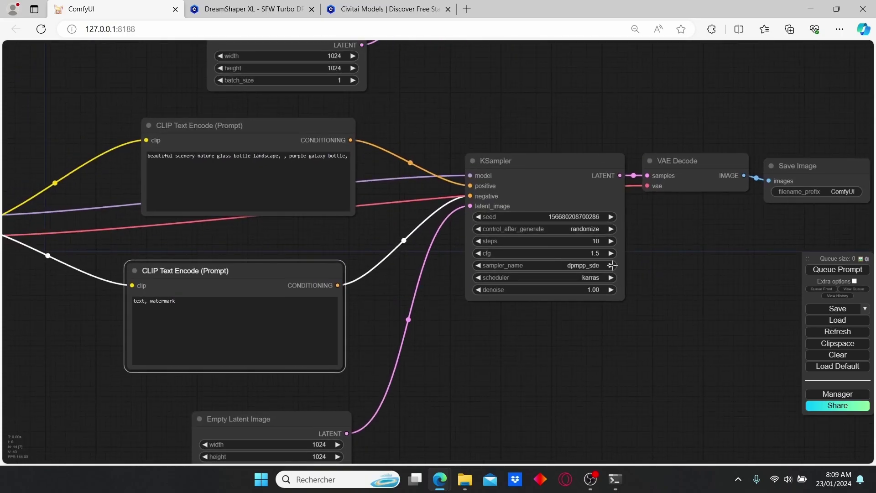
scroll(638, 267, down, 3)
scroll(637, 267, up, 3)
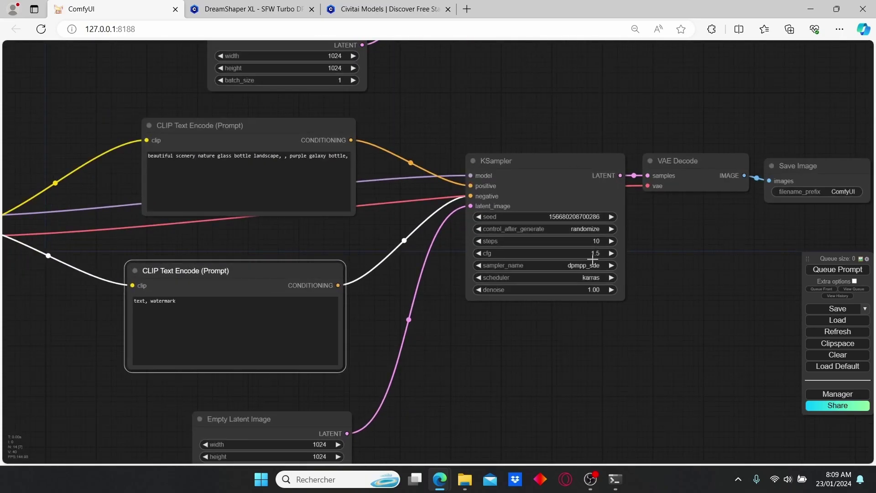
click(585, 253)
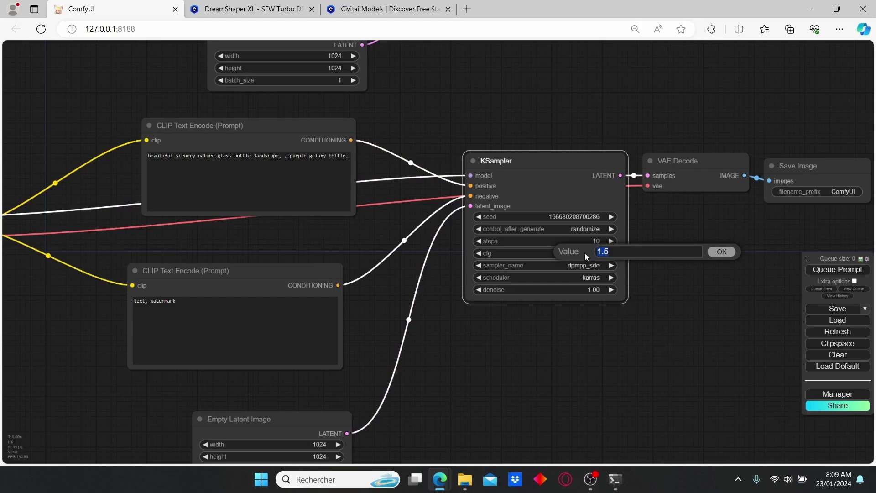
text(5)
key(Return)
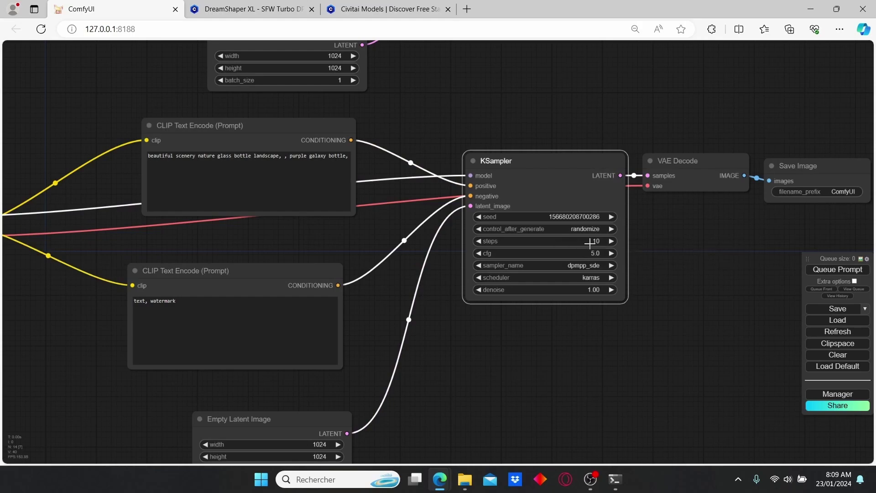
click(590, 241)
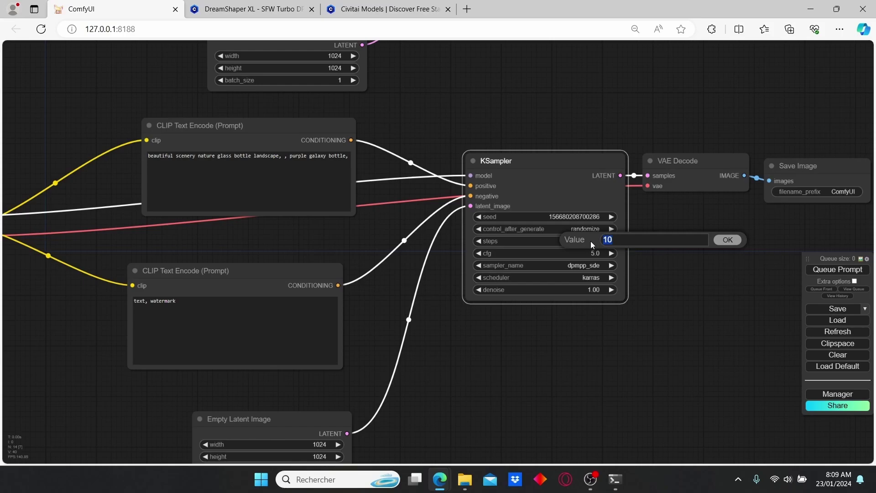
text(20)
scroll(590, 241, down, 3)
key(Return)
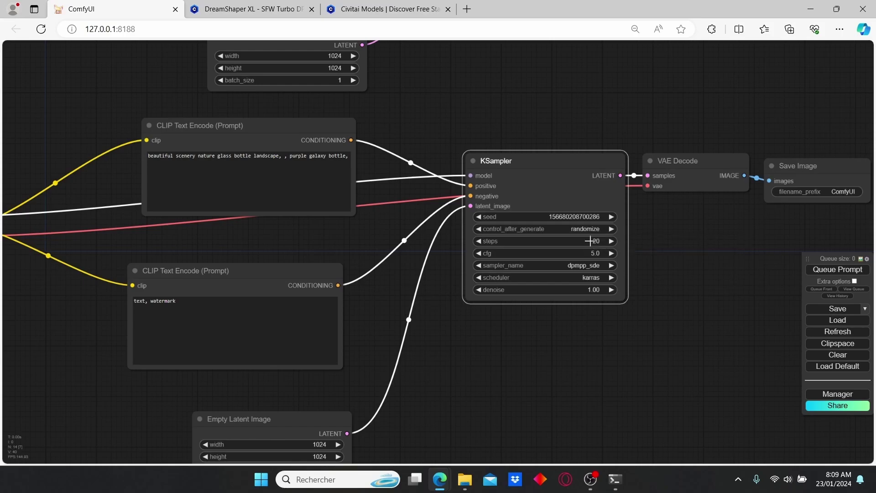
Replace the copied workflow's Save Image node with a Preview Image node connected to the VAE Decode output.
drag(714, 227, 538, 302)
click(539, 302)
key(Delete)
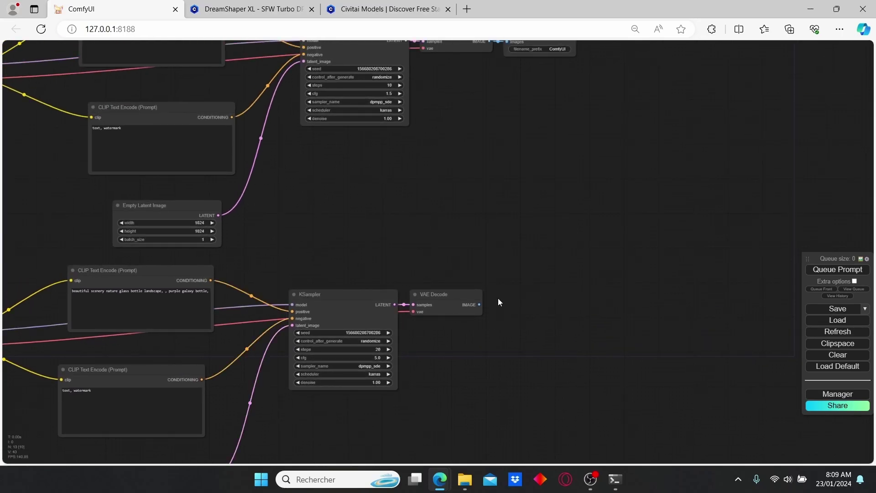
drag(479, 305, 506, 194)
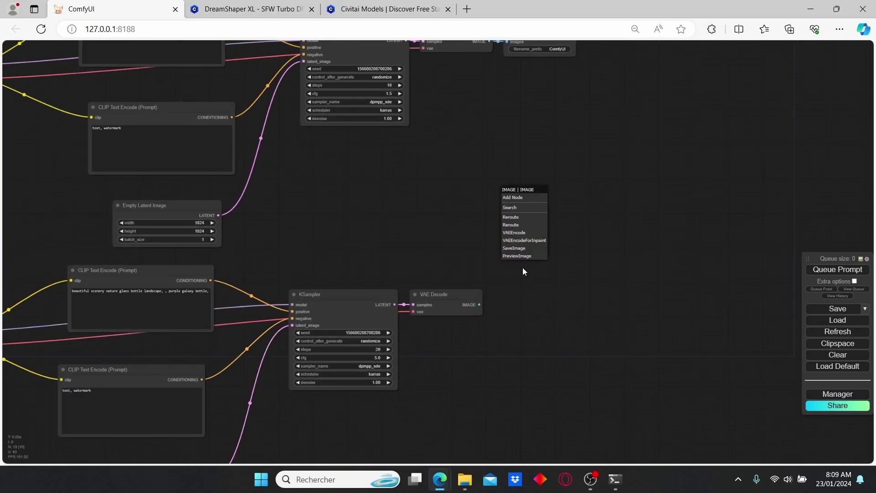
click(523, 254)
Connect a Preview Image node to the original workflow's VAE Decode output and delete its Save Image node.
drag(502, 140, 505, 286)
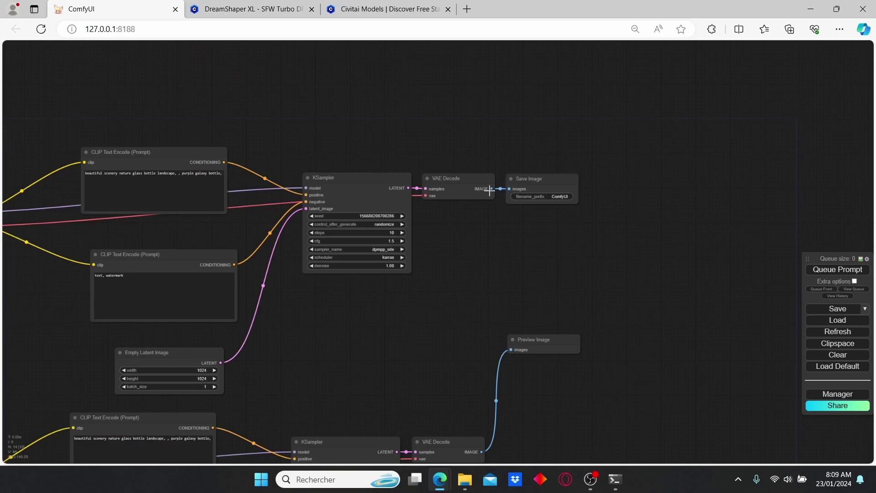
drag(492, 188, 511, 235)
click(535, 299)
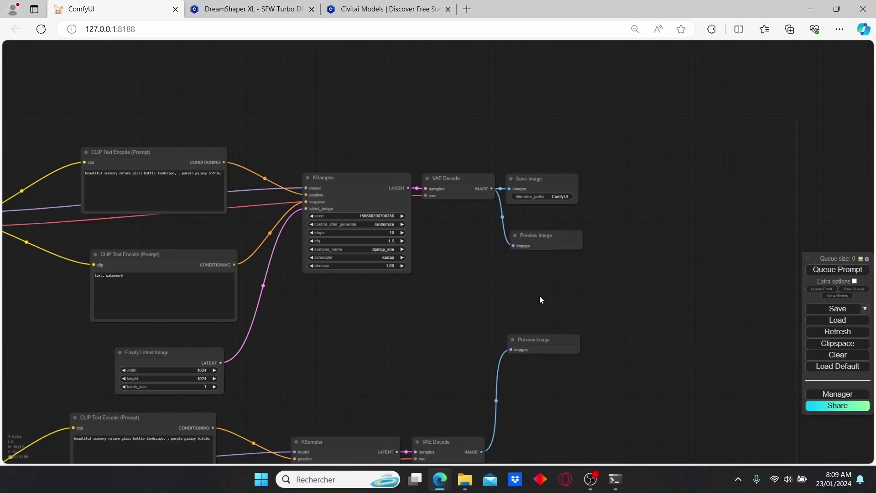
click(546, 177)
key(Delete)
Move each Preview Image node beside the VAE Decode node of its own workflow.
scroll(465, 313, down, 2)
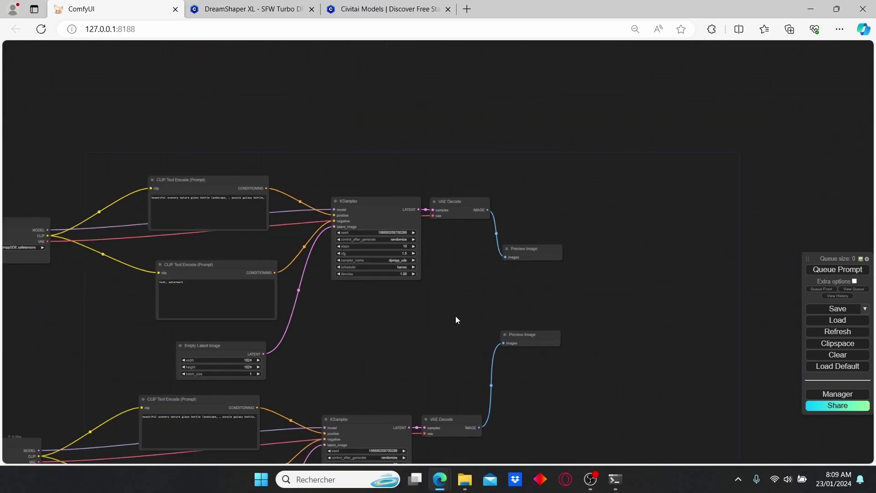
drag(434, 318, 533, 248)
scroll(511, 254, down, 1)
scroll(492, 263, up, 3)
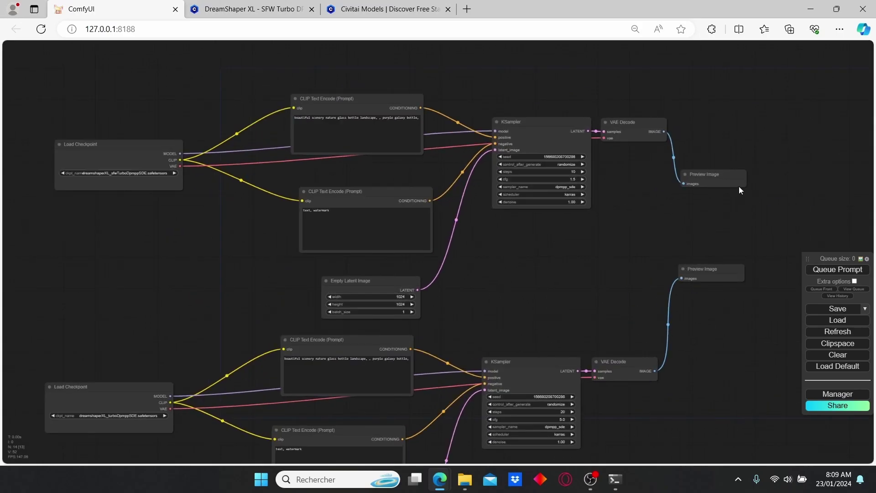
drag(738, 186, 743, 135)
drag(715, 269, 714, 338)
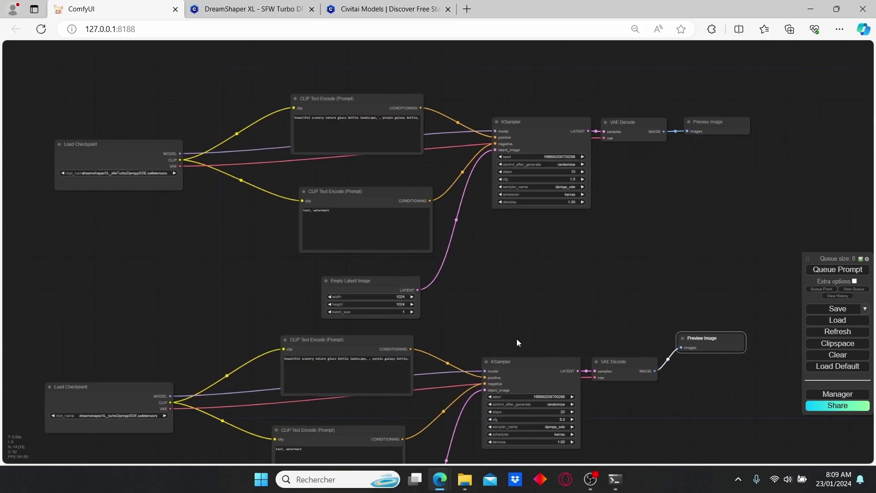
drag(516, 338, 524, 246)
scroll(415, 386, up, 1)
drag(416, 386, 496, 389)
drag(609, 131, 548, 297)
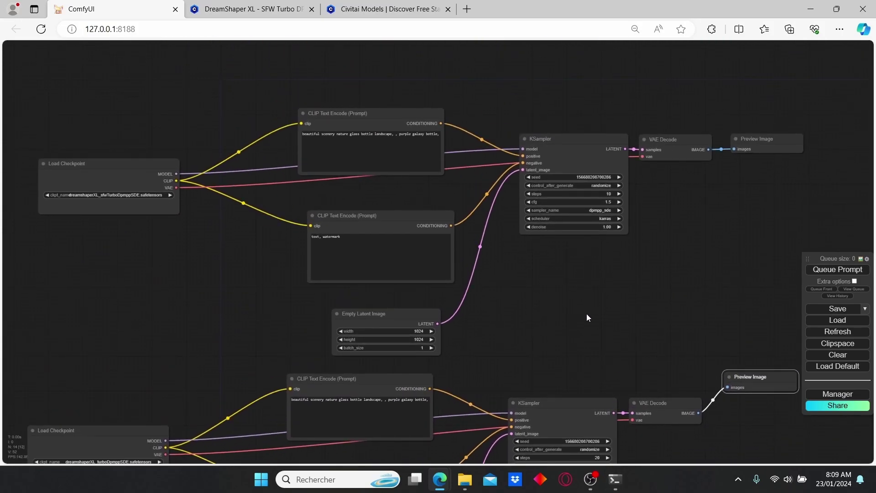
Switch to the DreamShaper XL page on Civitai and copy the positive prompt of the gold-armored butterfly woman sample image.
click(249, 9)
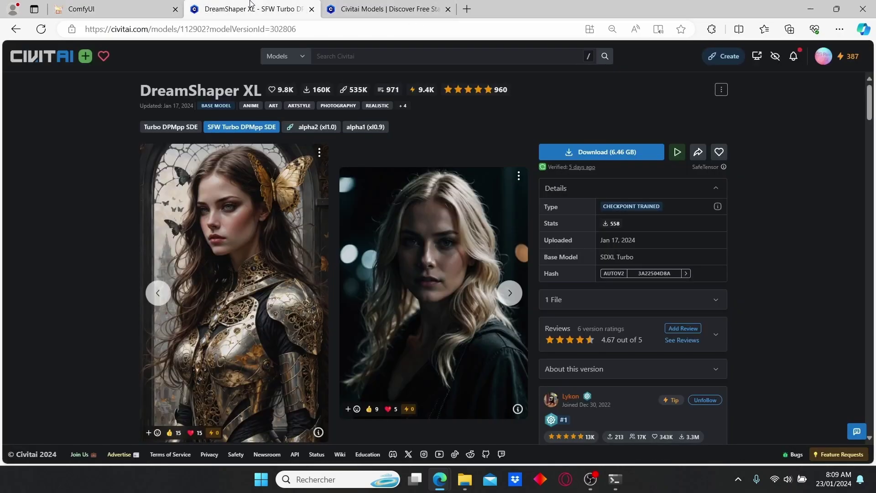
click(316, 234)
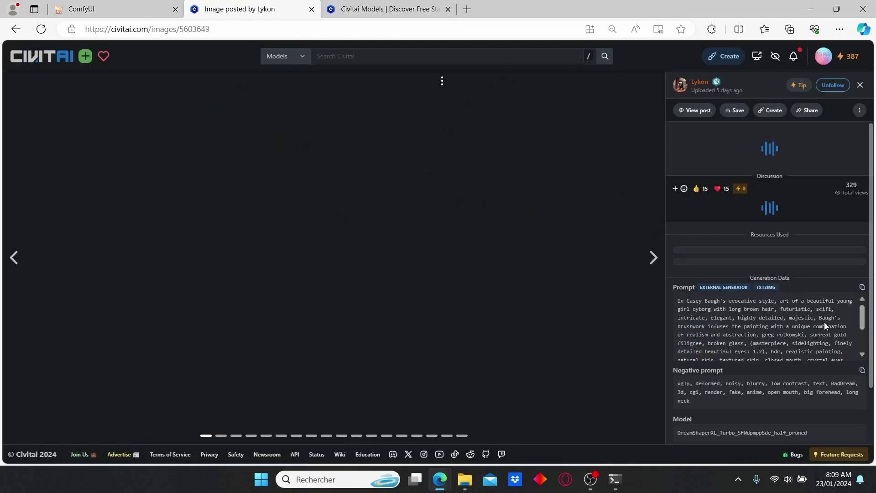
click(863, 287)
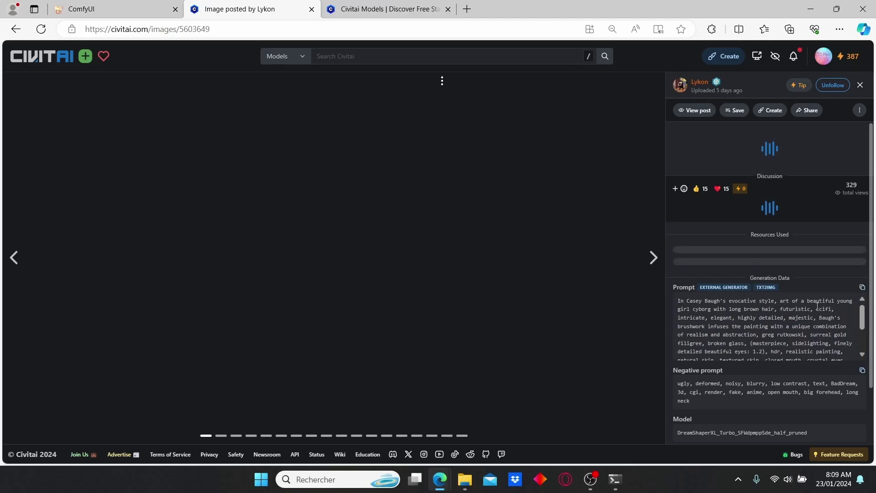
Return to ComfyUI and replace the positive prompt text in both workflows with the copied prompt.
click(115, 7)
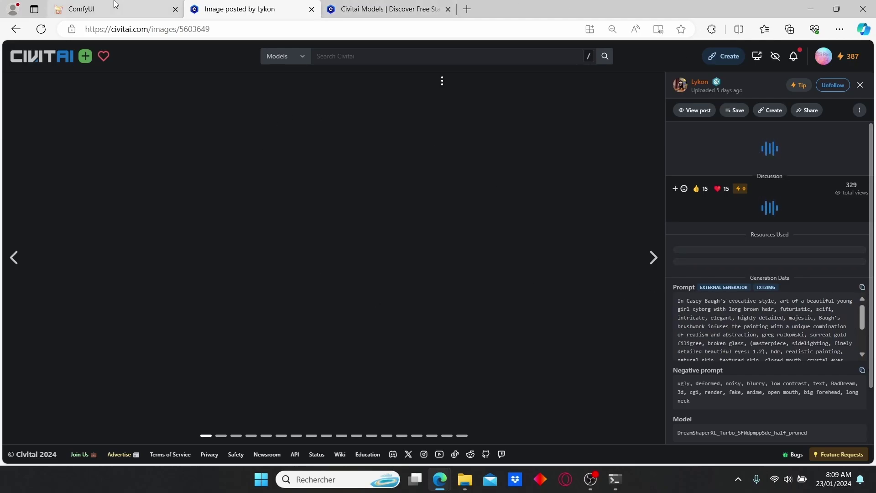
click(373, 153)
key(ctrl+a)
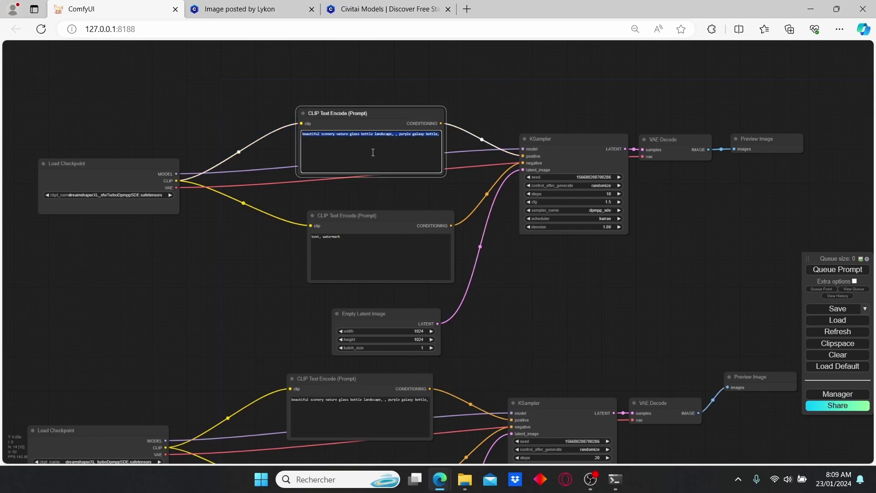
key(ctrl+v)
drag(501, 395, 510, 190)
click(414, 208)
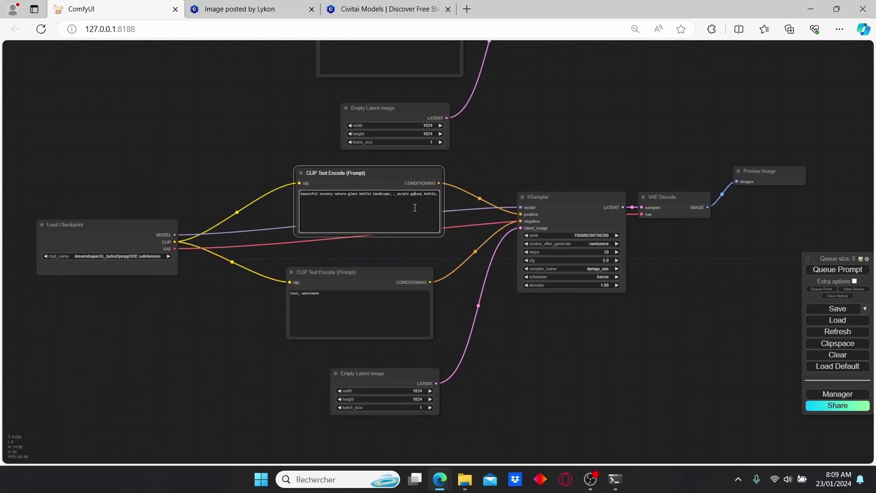
key(ctrl+a)
key(ctrl+v)
Switch back to the Civitai image page and copy the sample image's negative prompt.
click(261, 6)
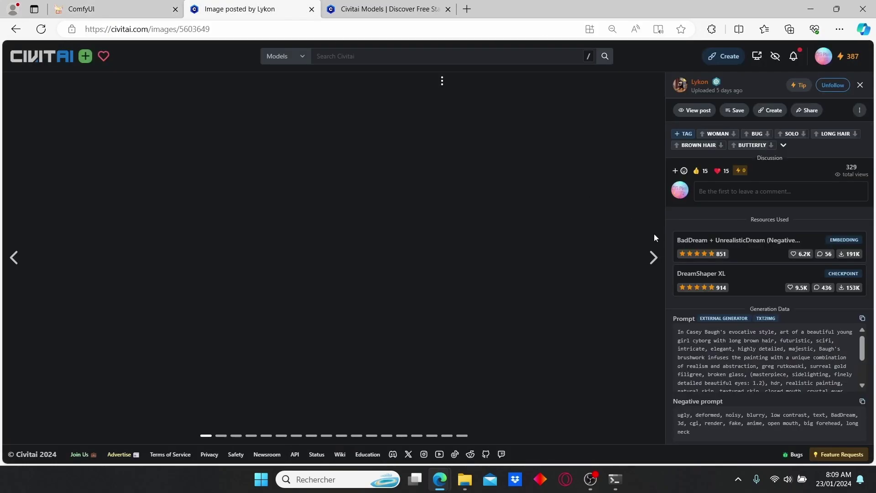
scroll(767, 361, down, 3)
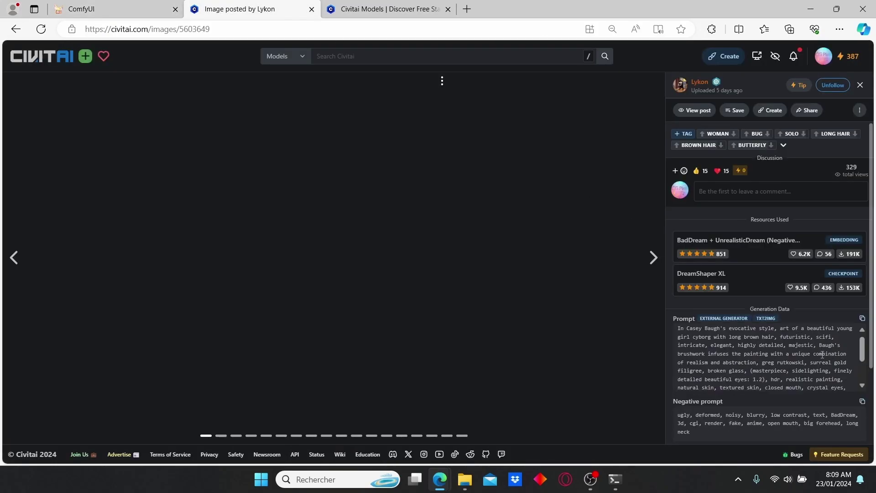
click(861, 403)
Return to ComfyUI and replace the negative prompt text in both workflows with the copied negative prompt.
click(127, 5)
click(324, 301)
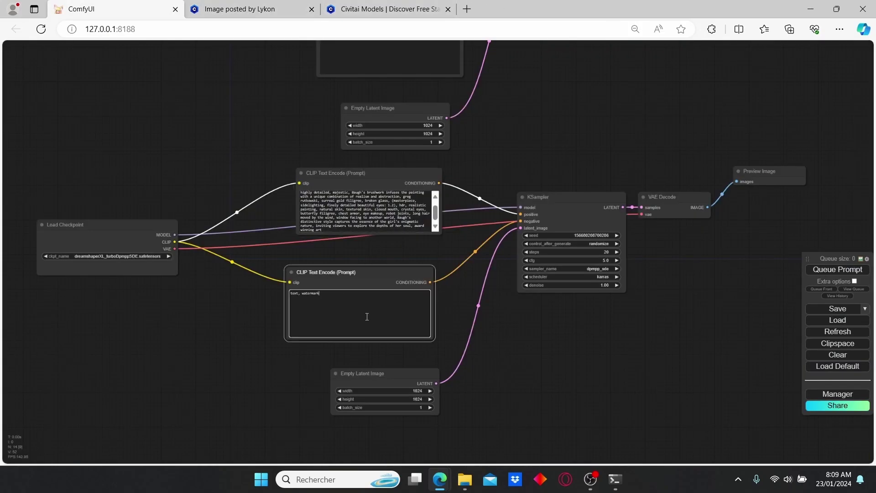
key(ctrl+a)
key(ctrl+v)
drag(302, 79, 294, 227)
click(390, 187)
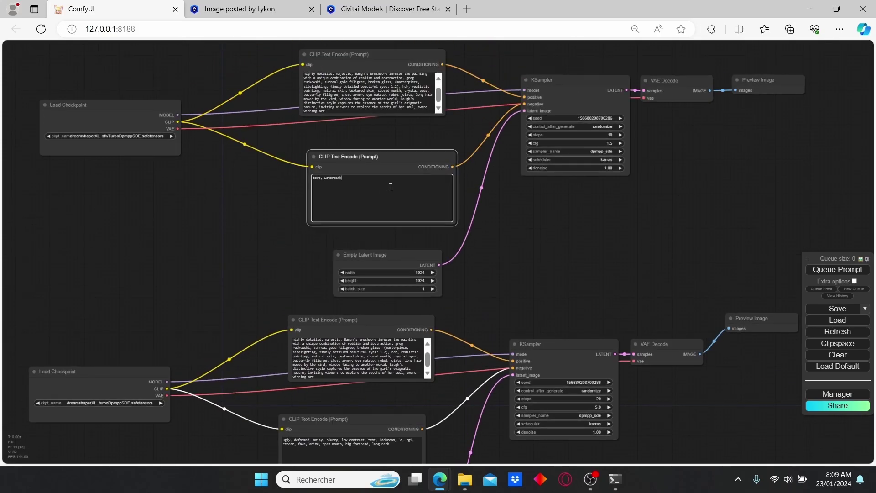
key(ctrl+v)
Color the original workflow's negative prompt node red.
click(399, 158)
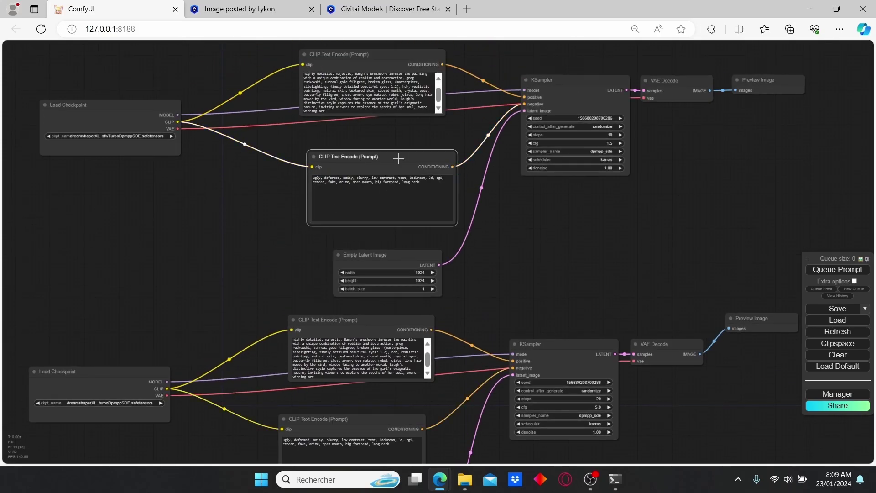
scroll(398, 159, up, 4)
right_click(402, 155)
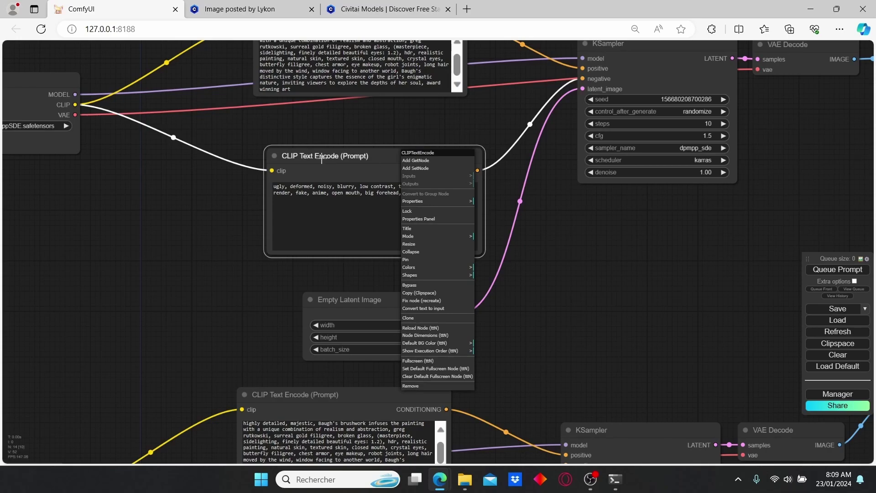
click(452, 267)
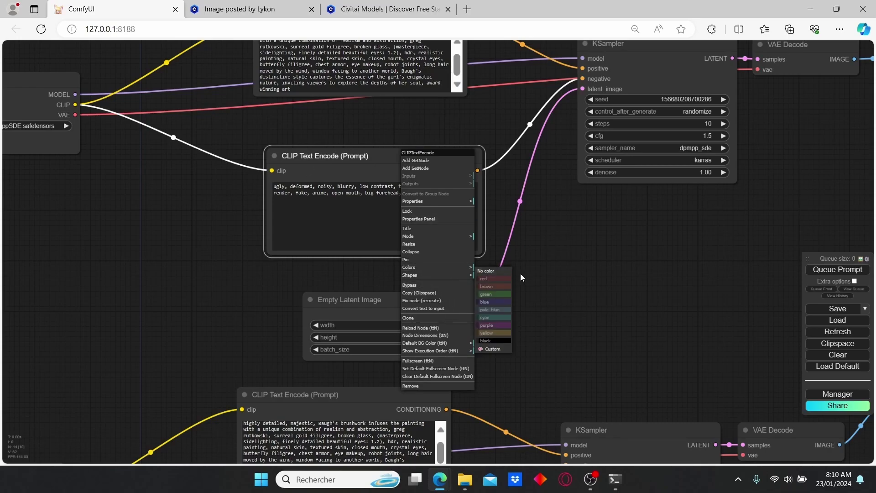
click(504, 283)
Color the original workflow's positive prompt node green.
drag(543, 225, 578, 311)
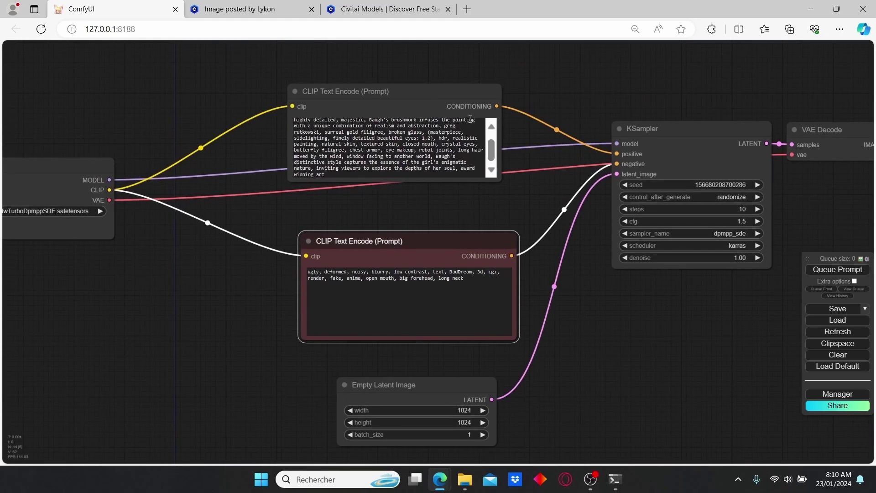
right_click(406, 87)
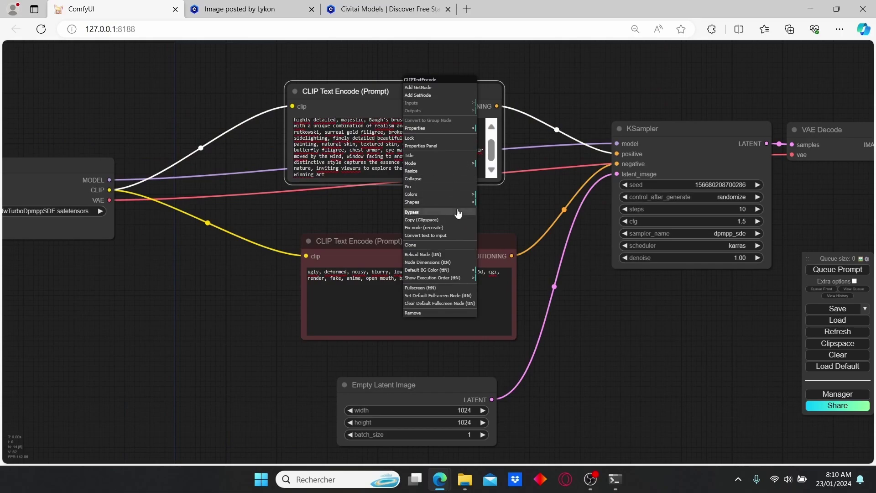
click(460, 195)
click(505, 218)
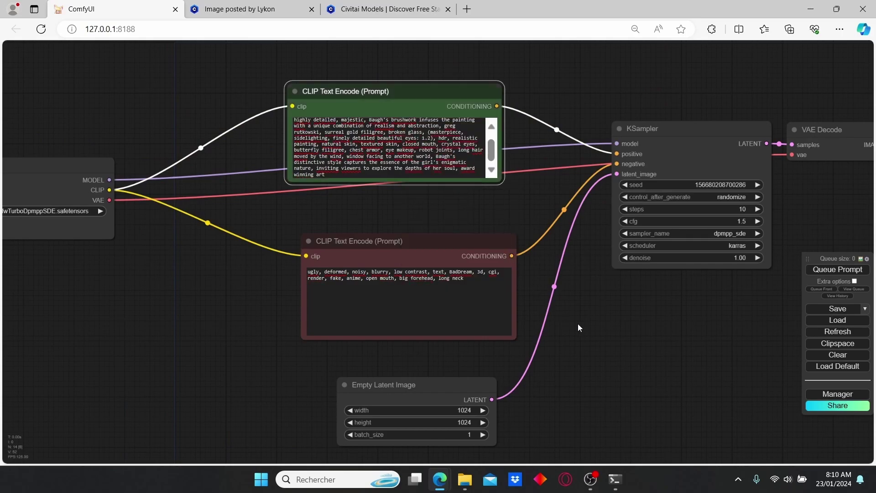
Color the duplicated workflow's positive prompt node green.
drag(641, 332, 616, 121)
right_click(373, 273)
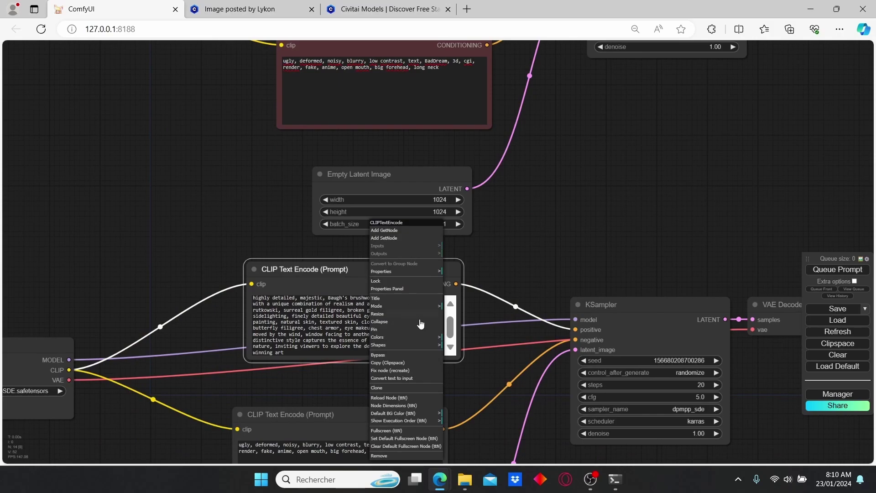
click(411, 337)
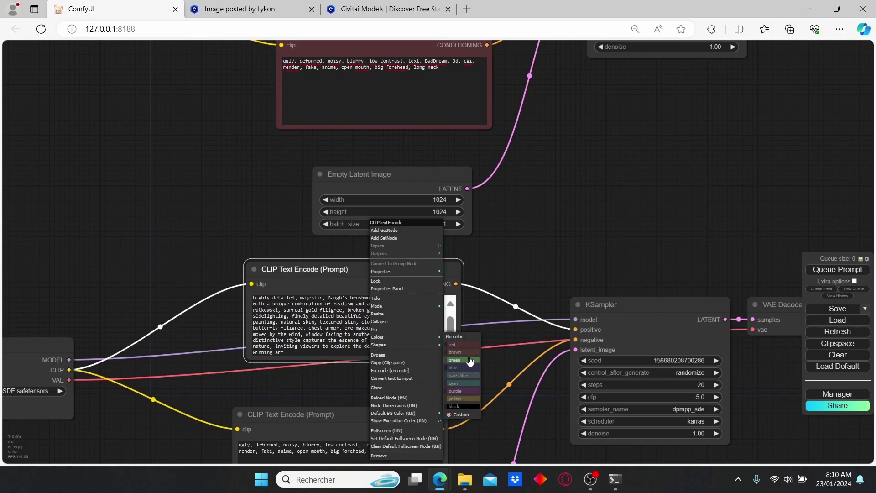
click(470, 362)
Color the duplicated workflow's negative prompt node red.
drag(479, 366, 479, 165)
click(410, 205)
right_click(409, 205)
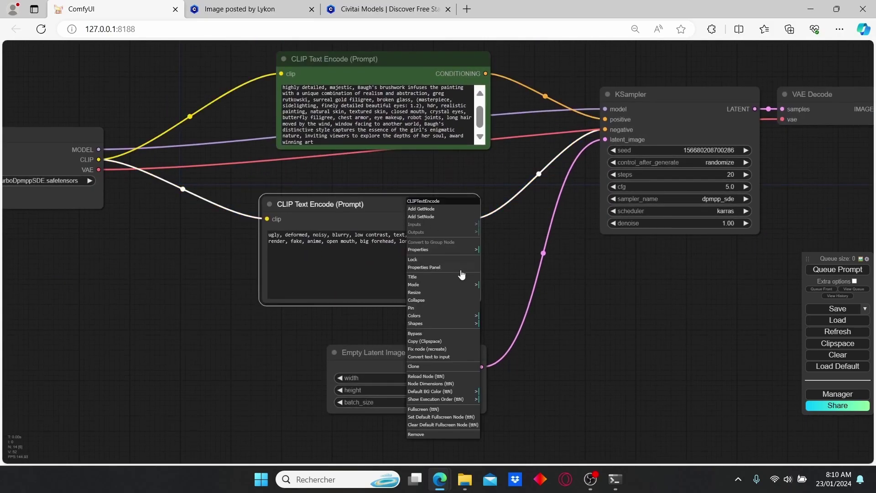
click(473, 318)
click(498, 331)
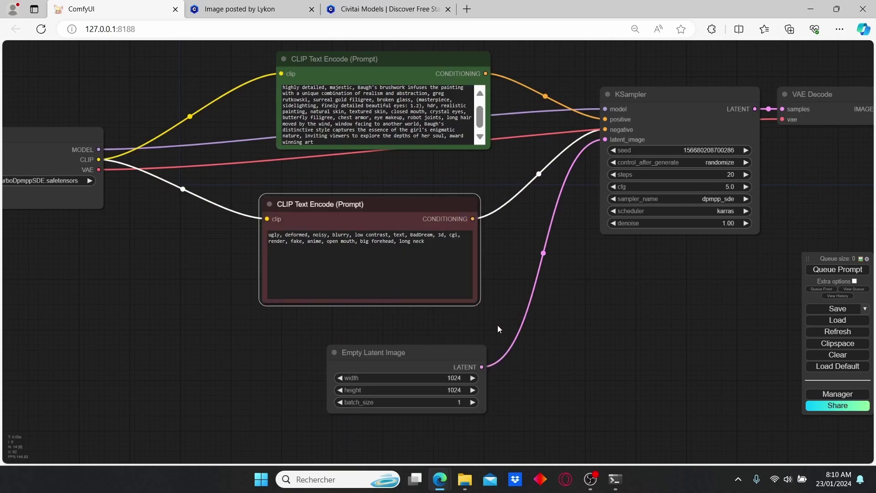
Set the duplicated workflow's Empty Latent Image to a width of 512 and a height of 512.
scroll(491, 263, down, 3)
drag(512, 244, 452, 355)
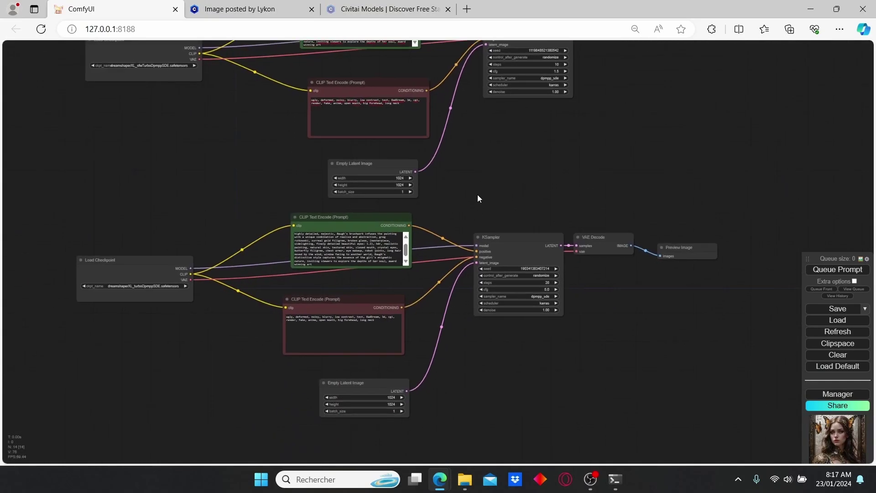
scroll(477, 195, up, 5)
drag(384, 334, 386, 301)
scroll(386, 305, up, 2)
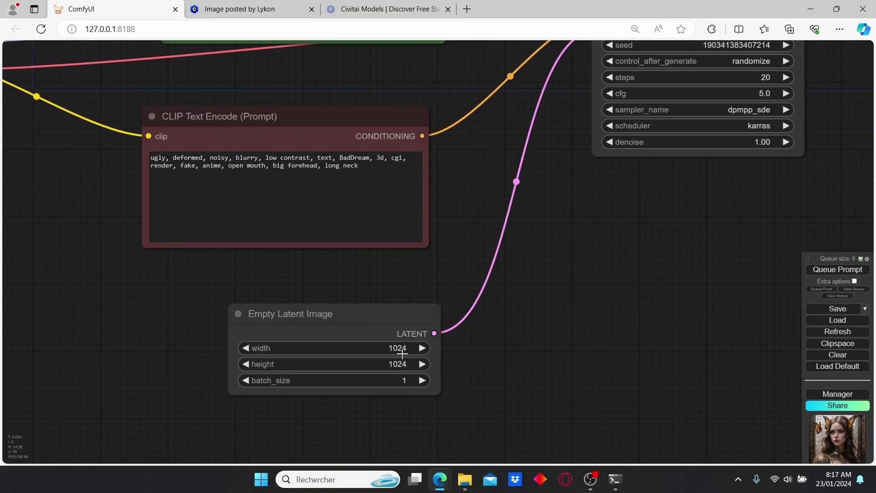
click(404, 350)
text(512)
key(Return)
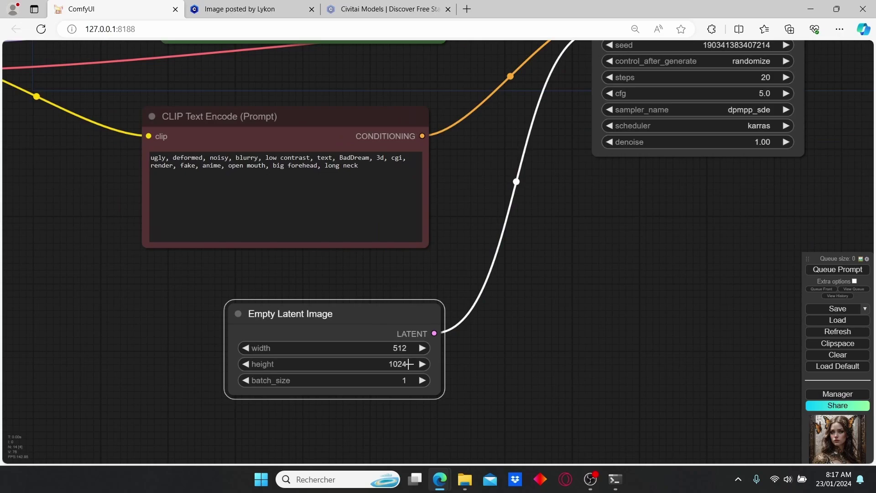
click(409, 364)
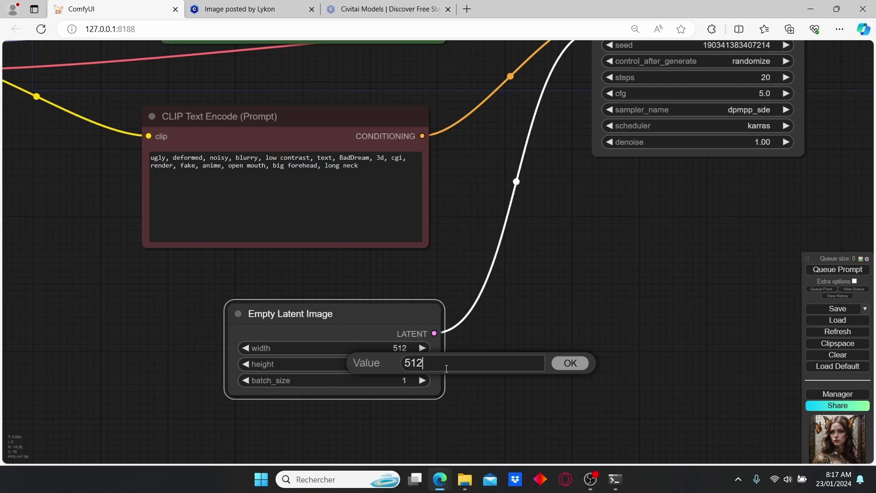
key(Return)
Load the dreamshaper_8.safetensors checkpoint in the duplicated workflow.
scroll(482, 247, down, 2)
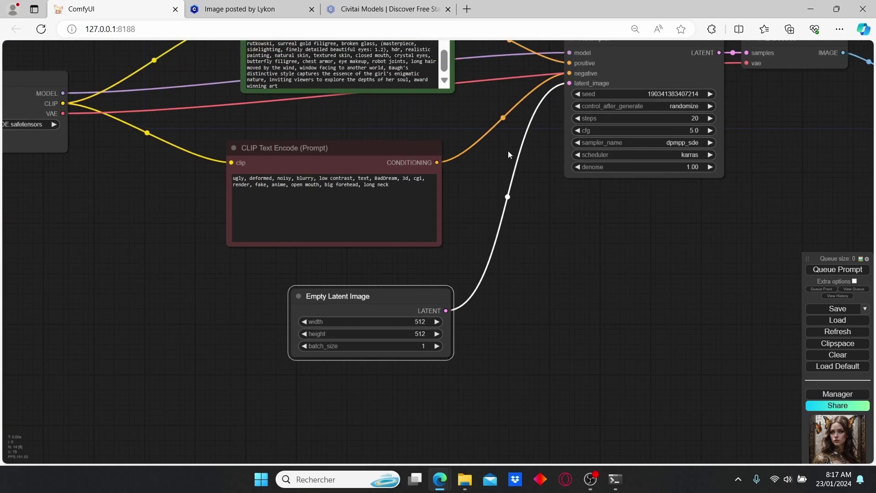
scroll(569, 91, down, 2)
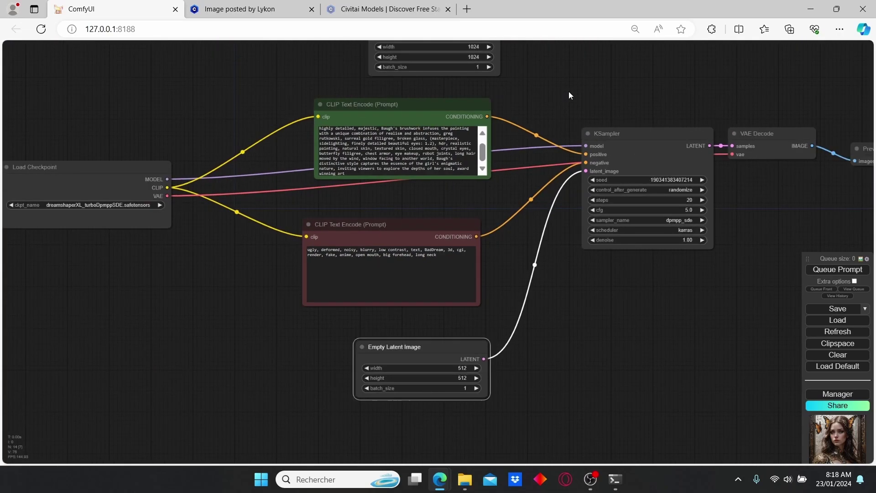
drag(569, 101, 564, 163)
drag(197, 199, 406, 162)
scroll(378, 190, up, 2)
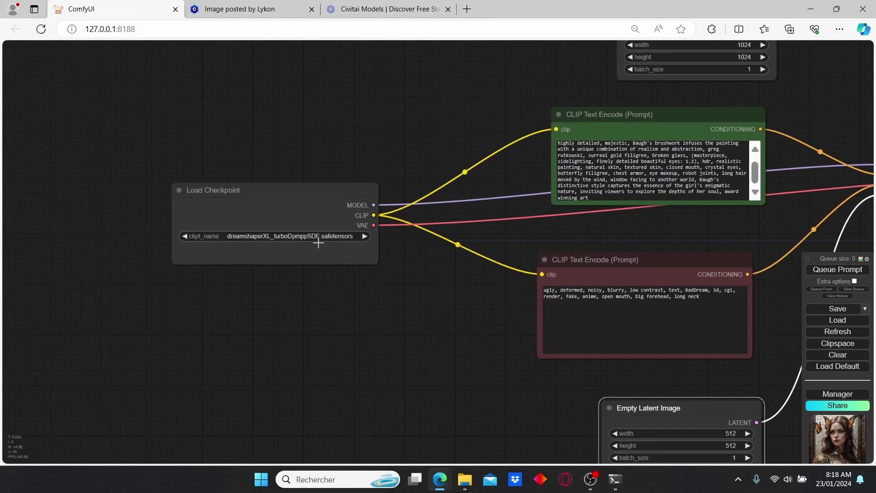
click(305, 236)
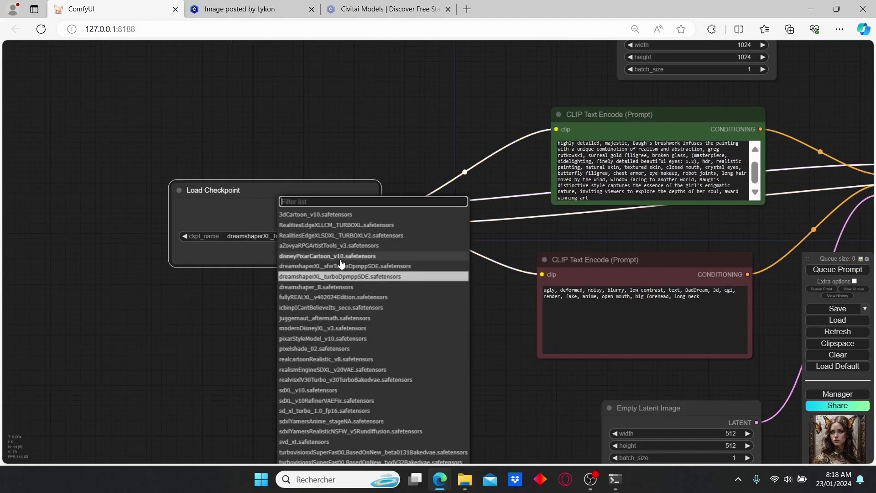
click(341, 287)
scroll(429, 316, down, 2)
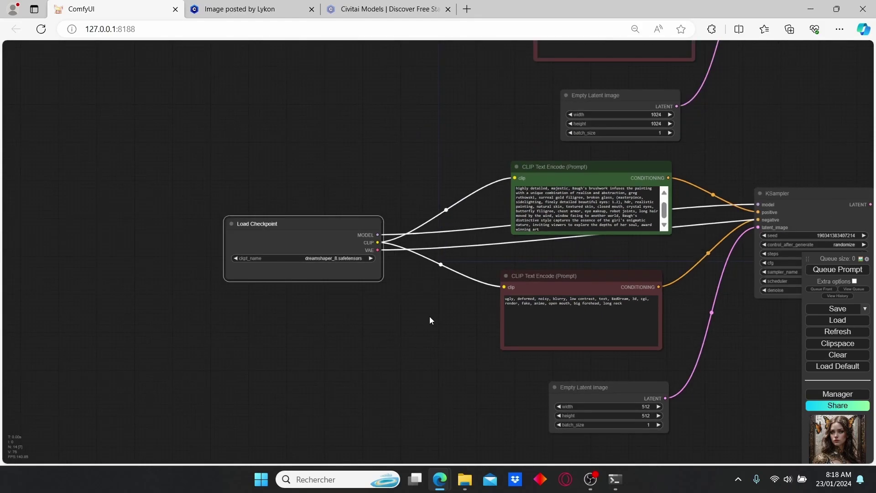
Review both workflows side by side, from the sampler settings to the preview nodes.
drag(429, 316, 237, 316)
drag(638, 320, 560, 320)
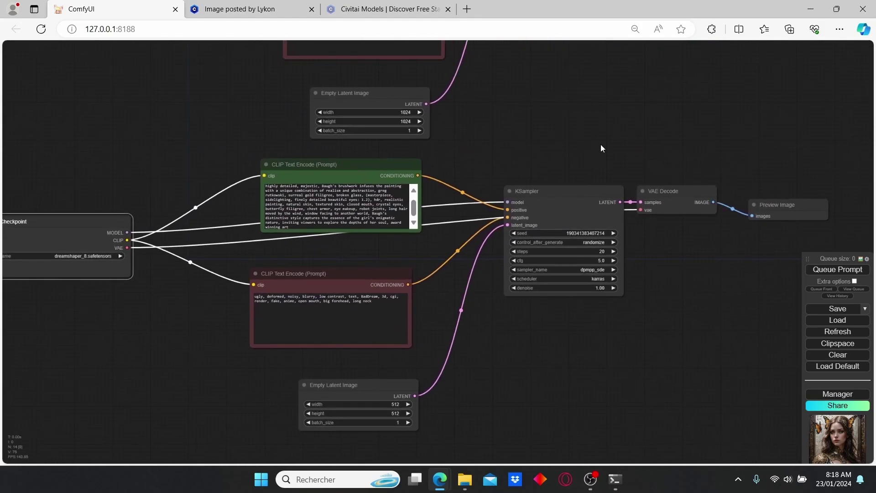
scroll(601, 144, up, 3)
scroll(601, 144, down, 3)
drag(543, 126, 470, 216)
scroll(496, 145, down, 4)
scroll(484, 222, up, 3)
scroll(559, 201, down, 3)
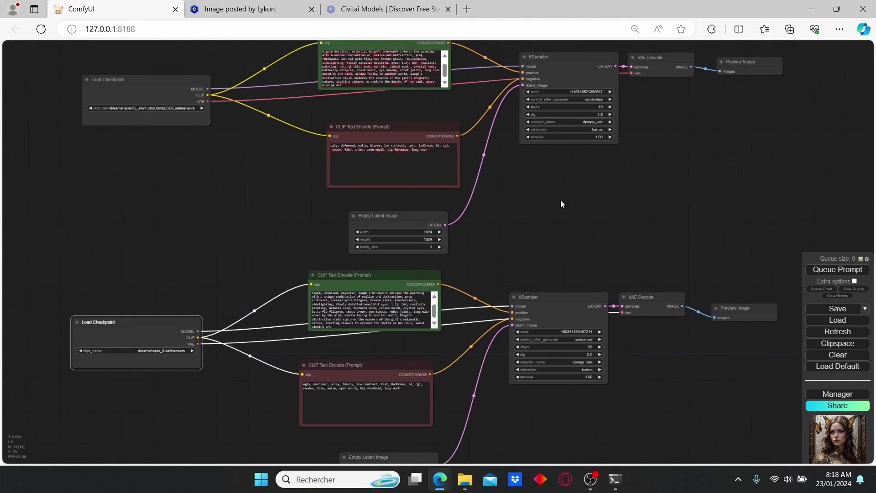
drag(557, 213, 502, 203)
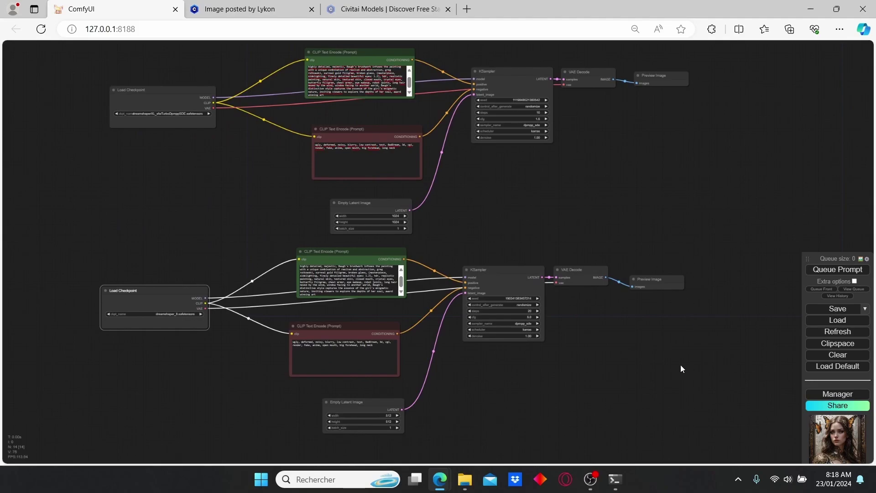
Move the duplicated workflow's Preview Image node up level with its VAE Decode node.
scroll(601, 243, up, 2)
drag(677, 286, 678, 285)
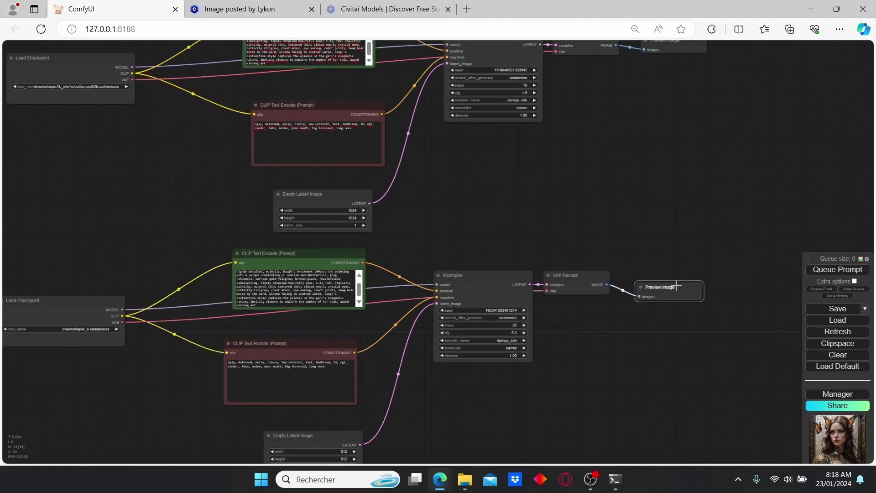
drag(677, 285, 678, 273)
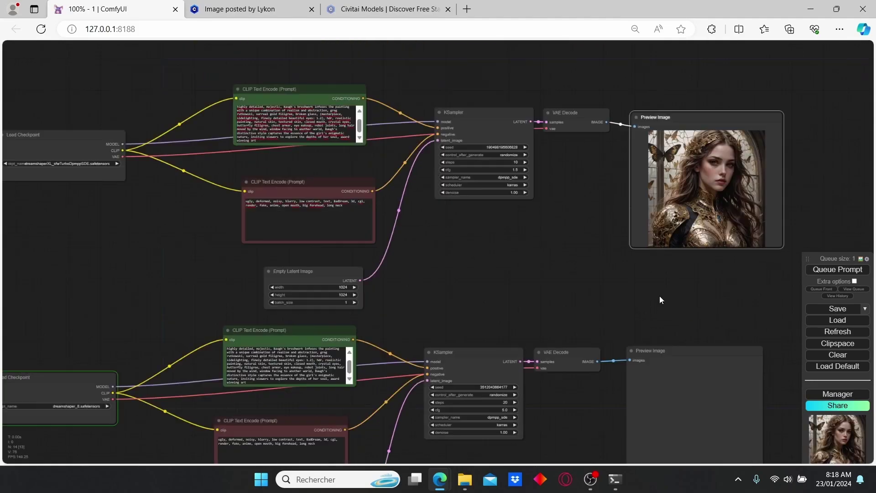
drag(638, 293, 580, 284)
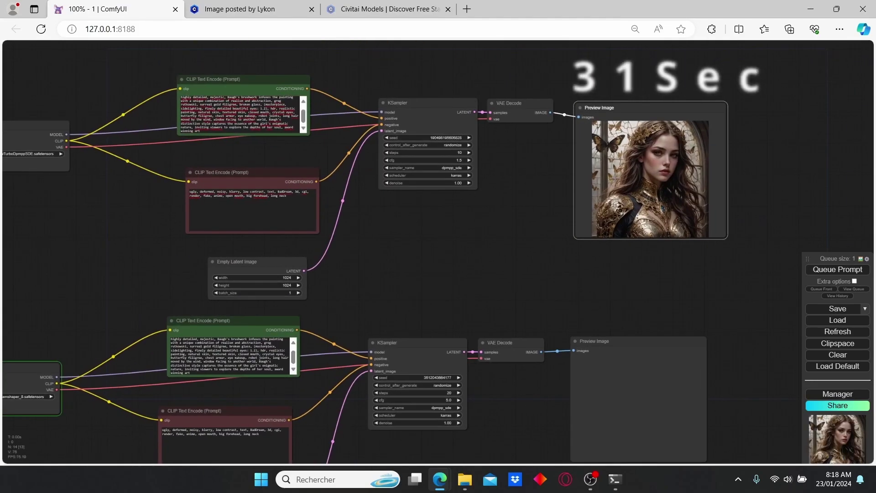
Enlarge the duplicated workflow's Preview Image node to show its generated image at a larger size.
scroll(484, 272, down, 3)
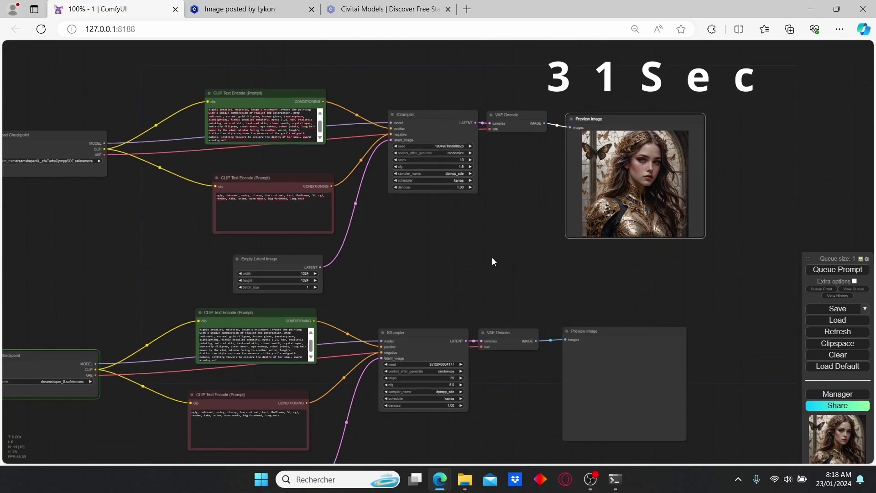
drag(455, 266, 478, 270)
scroll(538, 278, up, 1)
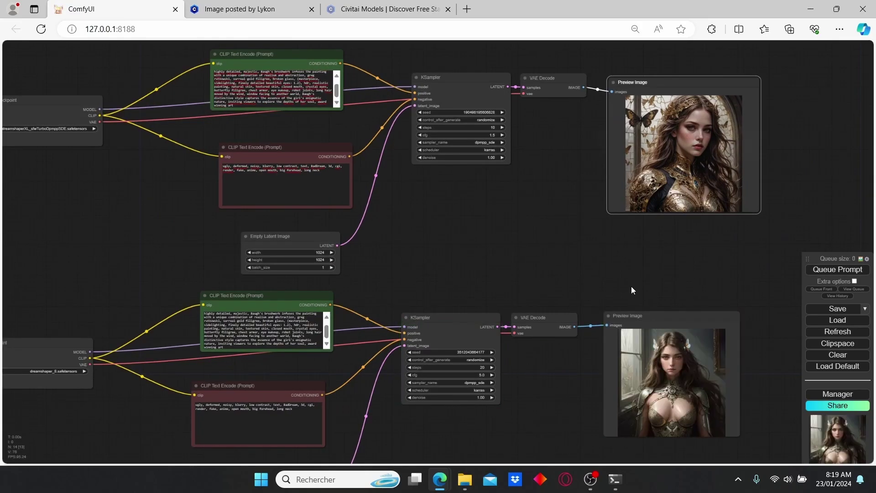
drag(614, 276, 492, 203)
scroll(508, 215, up, 3)
drag(631, 223, 518, 91)
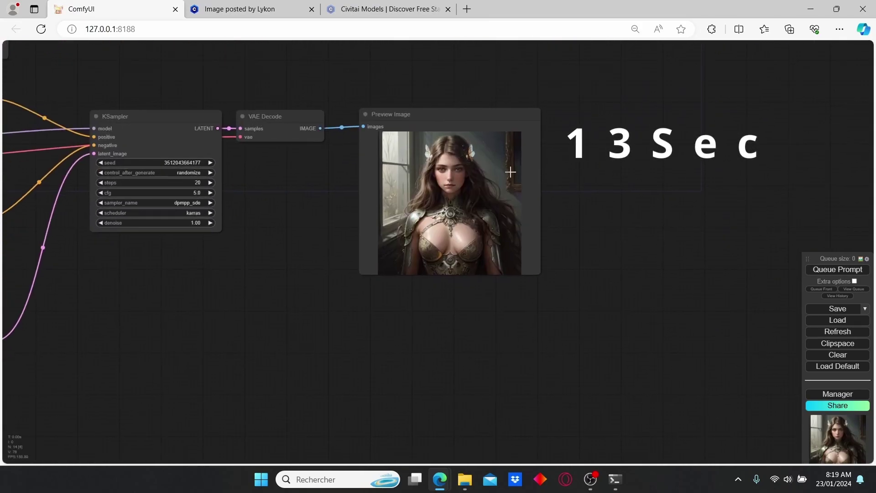
scroll(506, 183, up, 2)
drag(545, 294, 595, 386)
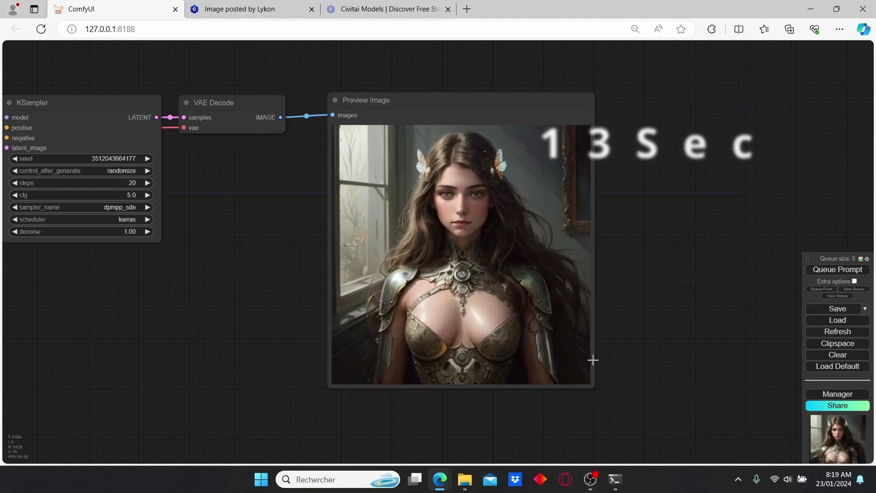
Check the execution times in the console window, then compare the settings and output images of both workflows.
scroll(460, 64, down, 1)
drag(458, 64, 515, 283)
key(alt+Tab)
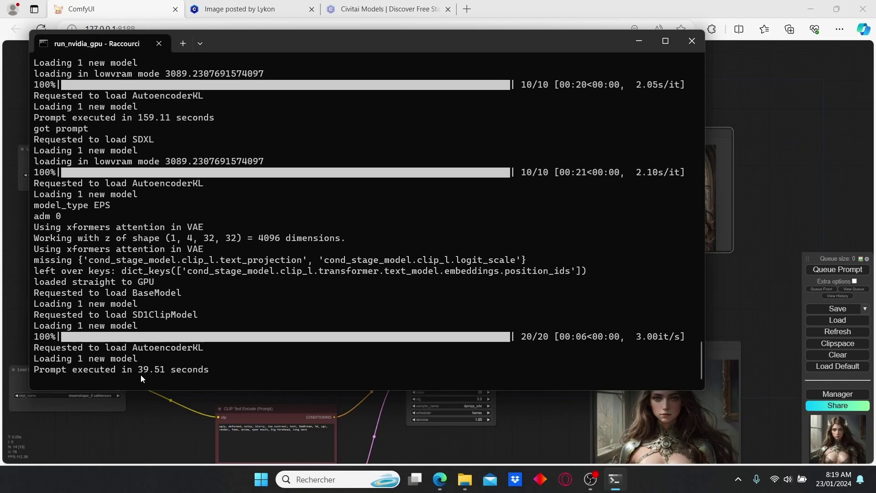
click(639, 41)
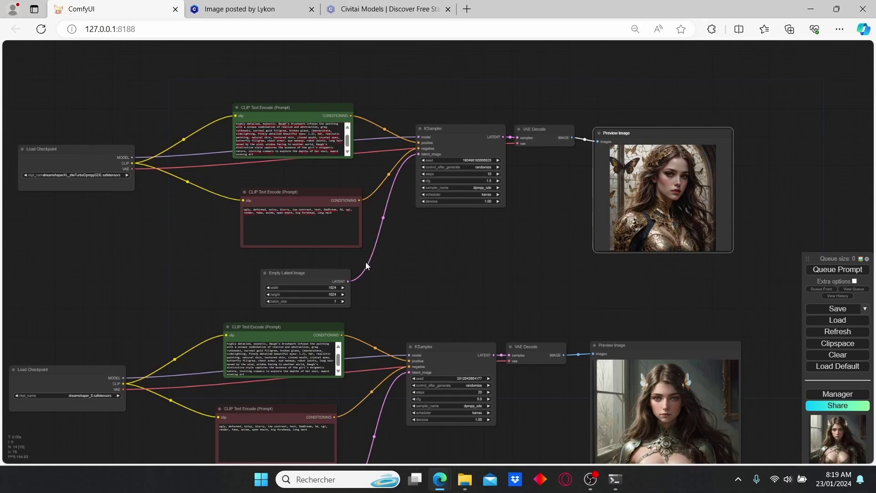
scroll(403, 285, up, 4)
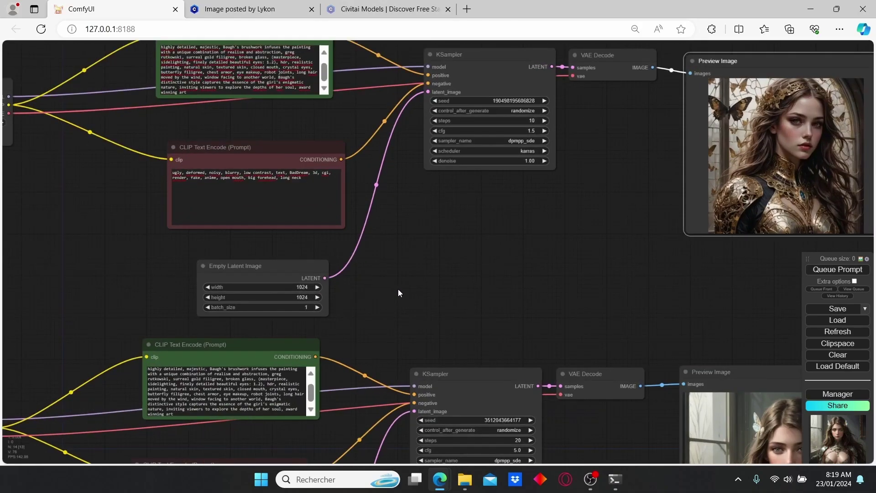
drag(407, 342, 632, 81)
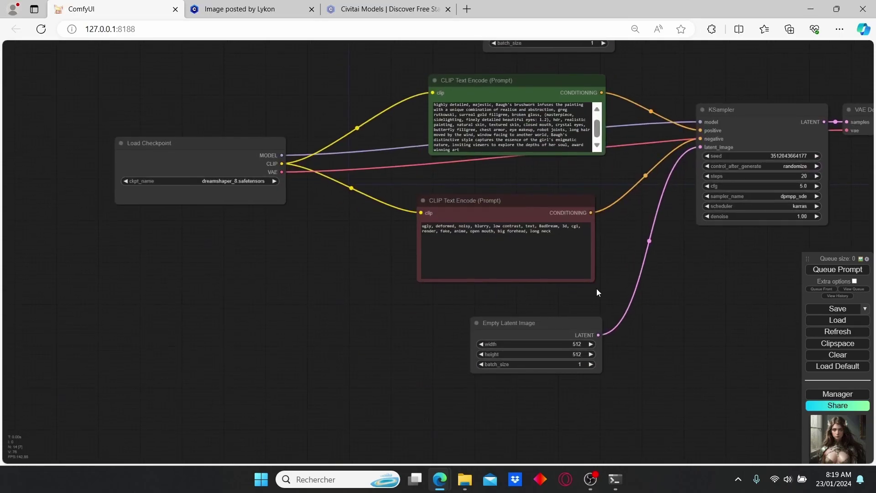
scroll(665, 74, down, 5)
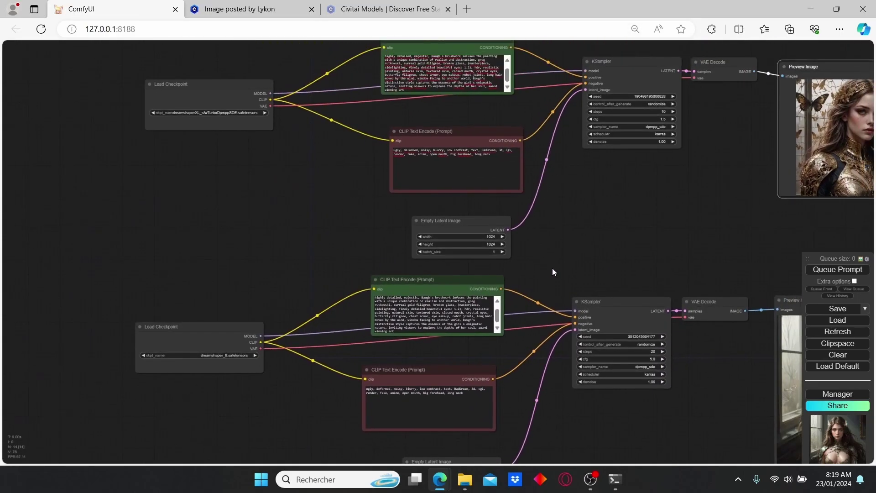
drag(538, 276, 458, 252)
scroll(498, 259, up, 1)
scroll(534, 183, up, 1)
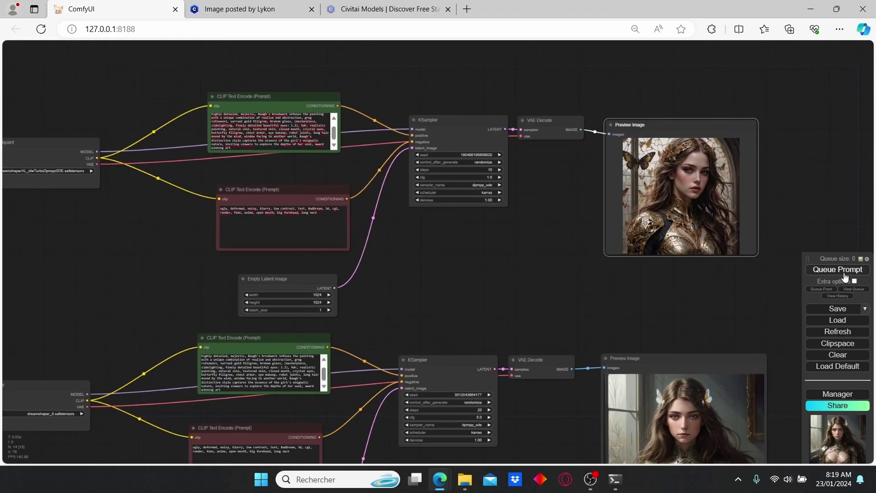
Go back to Civitai's DreamShaper XL page and open the sample image of the short-haired anime girl under a night sky.
click(271, 6)
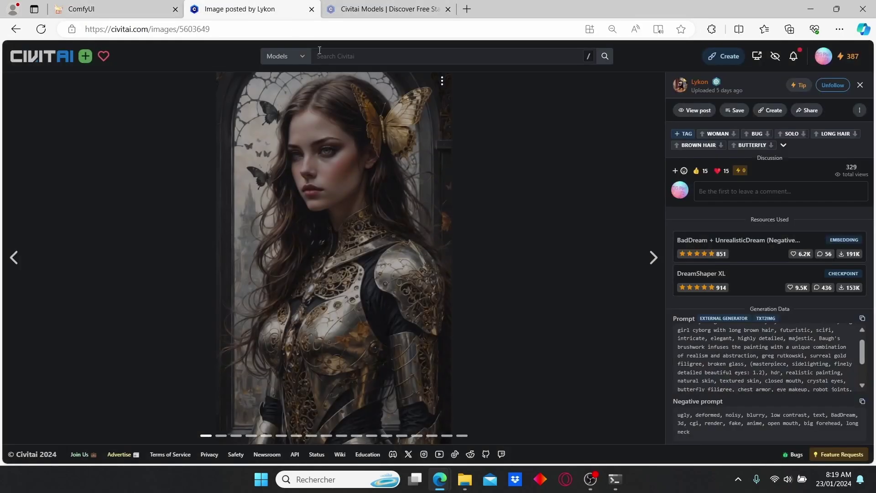
click(16, 29)
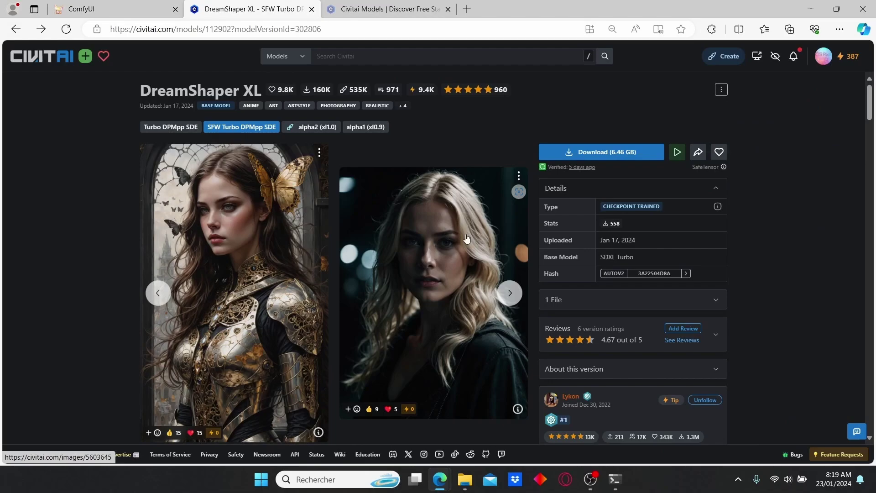
click(510, 293)
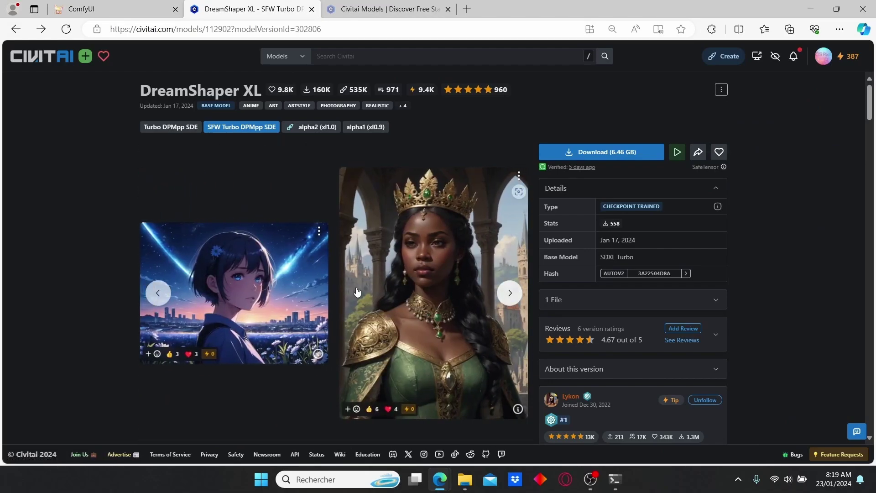
click(264, 293)
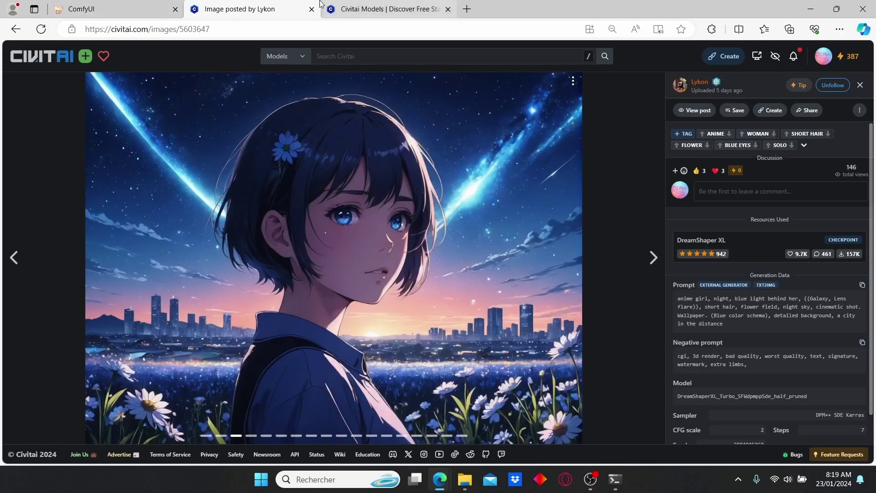
Return to ComfyUI and replace the original workflow's positive prompt with the anime girl sample's prompt.
click(128, 6)
click(285, 148)
key(ctrl+a)
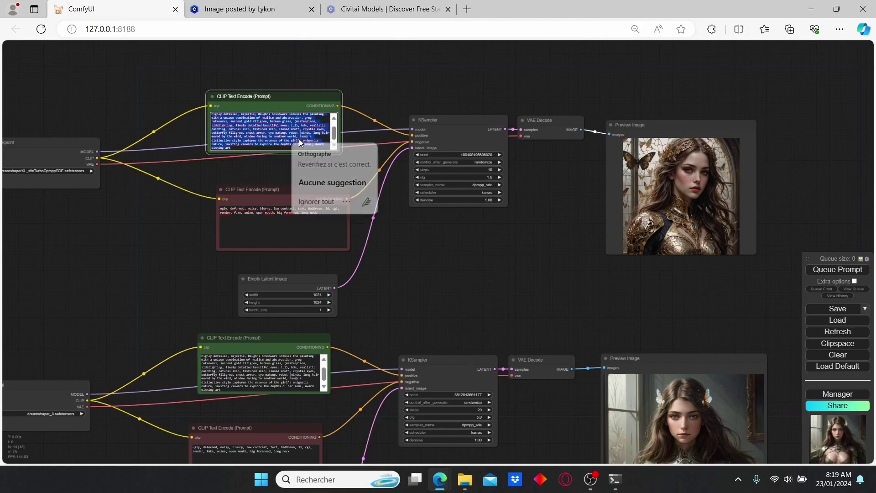
text(anime girl, night, blue light behind her,  ((Galaxy, Lens flare)), short hair, flower field, night sky, cinematic shot. Wallpaper. (Blue color schema), detailed background, a city in the distance)
Copy the anime girl sample's negative prompt from Civitai and replace the negative prompts of both ComfyUI workflows with it.
click(240, 9)
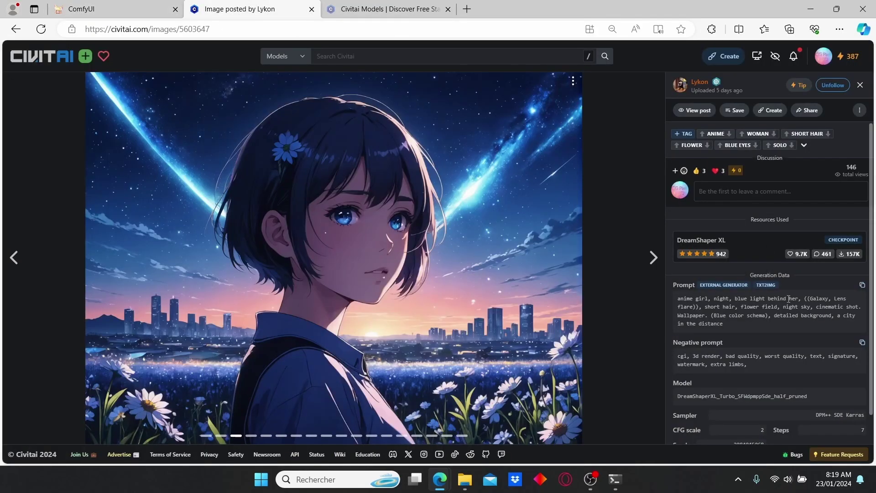
click(142, 6)
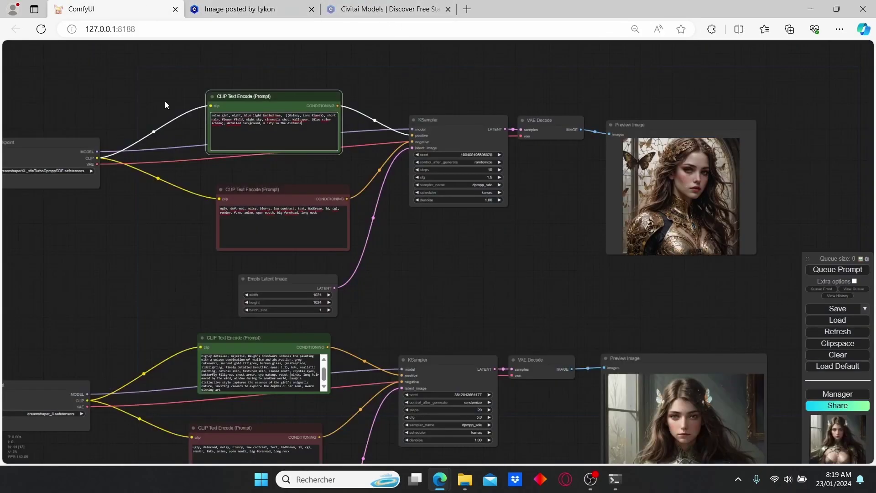
click(304, 223)
key(ctrl+a)
text(cgi, 3d render, bad quality, worst quality, text, signature, watermark, extra limbs,)
drag(379, 274, 405, 187)
click(320, 384)
key(ctrl+a)
text(cgi, 3d render, bad quality, worst quality, text, signature, watermark, extra limbs,)
Copy the original workflow's positive prompt into the duplicated workflow's positive prompt, replacing its text, and queue the generation.
drag(423, 229, 473, 337)
click(365, 153)
key(ctrl+a)
key(ctrl+c)
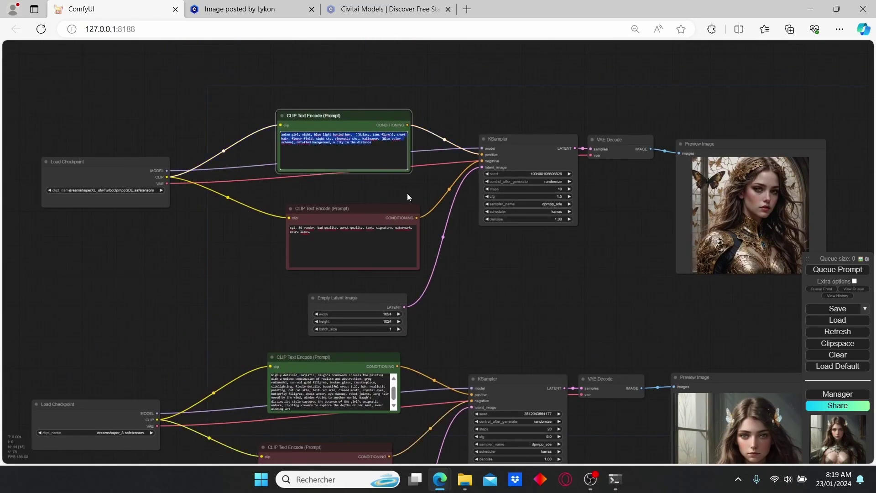
drag(407, 194, 400, 67)
click(347, 267)
key(ctrl+a)
key(ctrl+v)
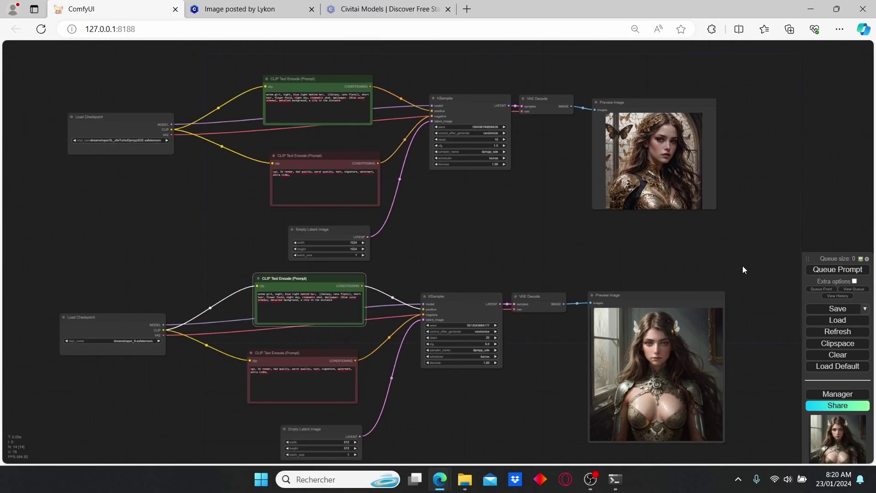
click(826, 270)
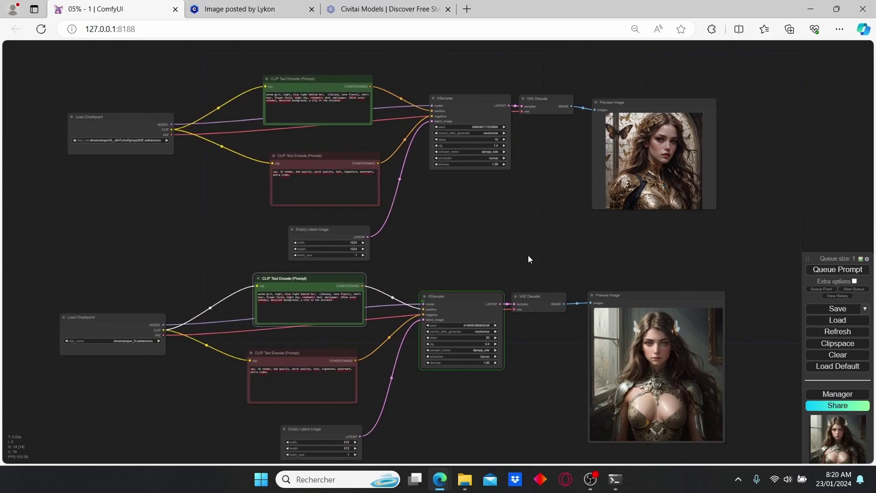
Examine the anime girl image generated by the duplicated DreamShaper 8 workflow up close.
drag(531, 221, 492, 229)
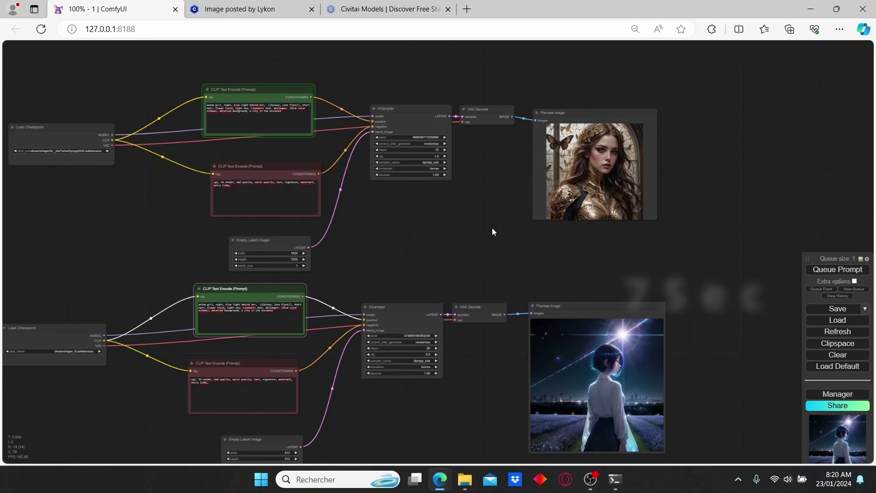
scroll(645, 300, up, 3)
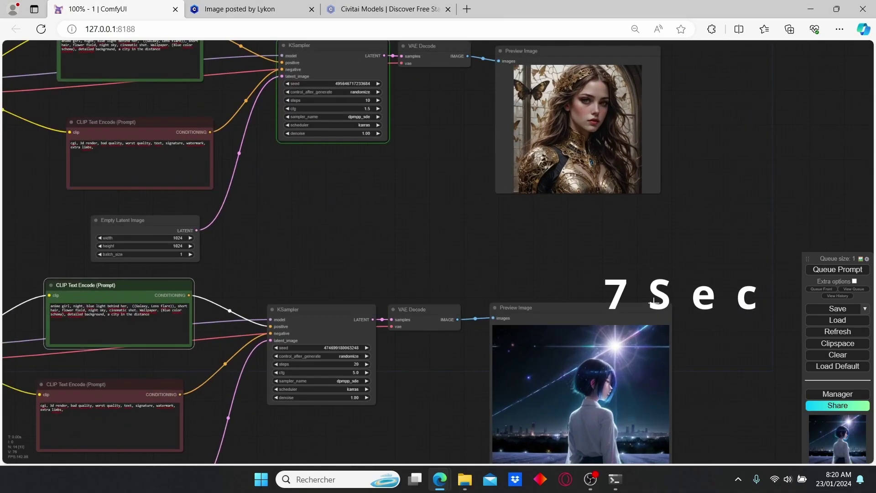
drag(645, 300, 487, 181)
scroll(504, 188, up, 8)
drag(560, 291, 606, 235)
scroll(606, 235, down, 4)
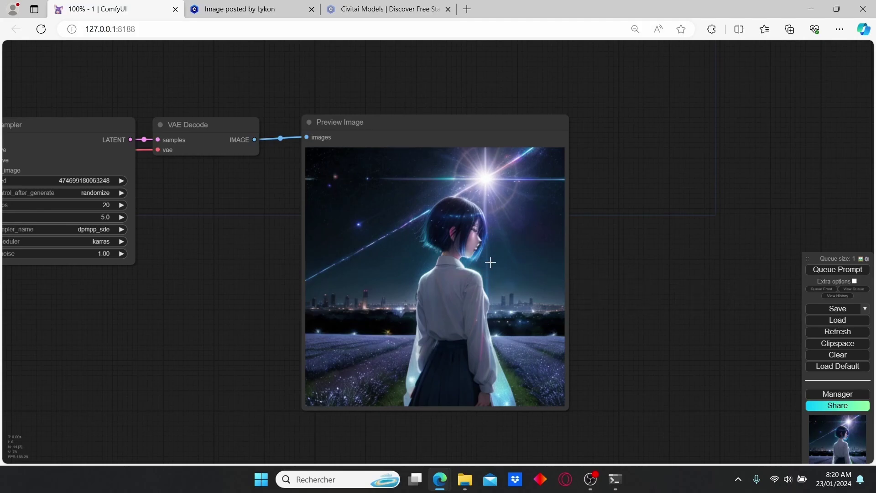
scroll(480, 260, down, 2)
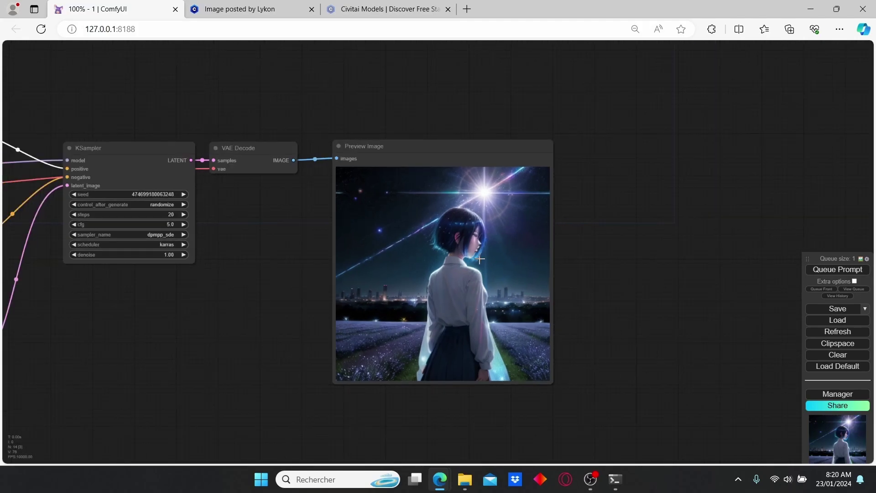
Follow the sampling progress of the original DreamShaper XL Turbo workflow while reviewing both workflows' prompts and settings.
drag(450, 94, 518, 346)
scroll(491, 343, down, 2)
drag(285, 330, 358, 330)
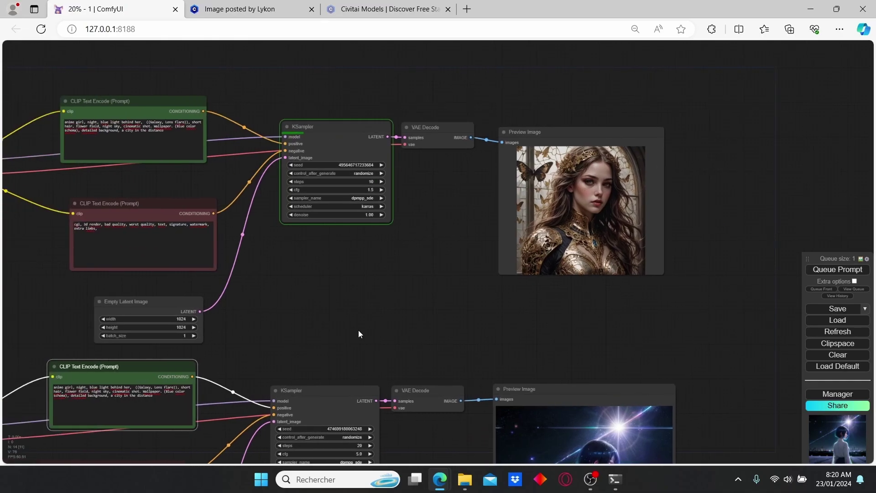
scroll(451, 343, up, 2)
scroll(450, 343, down, 1)
drag(447, 326, 442, 289)
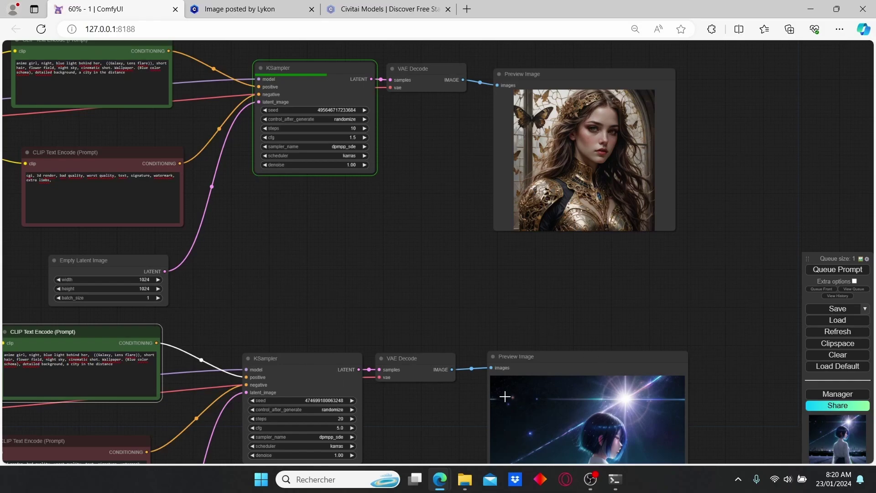
scroll(401, 305, down, 2)
scroll(398, 274, up, 1)
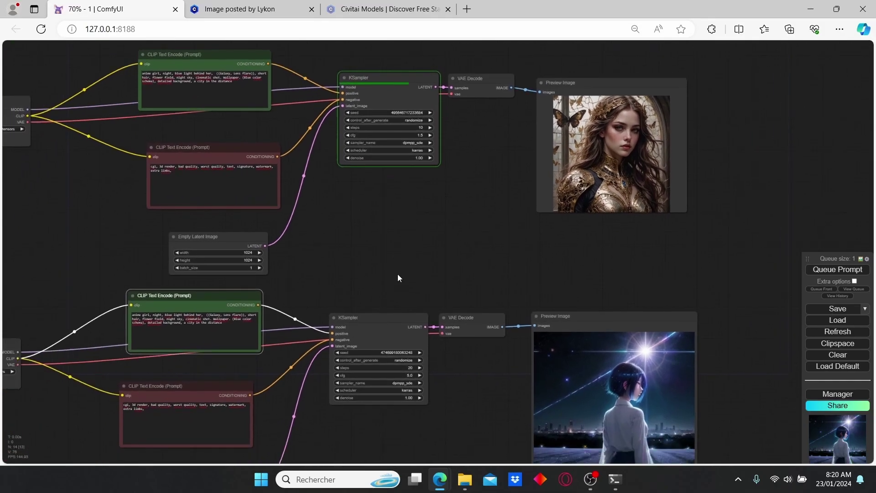
scroll(310, 283, up, 1)
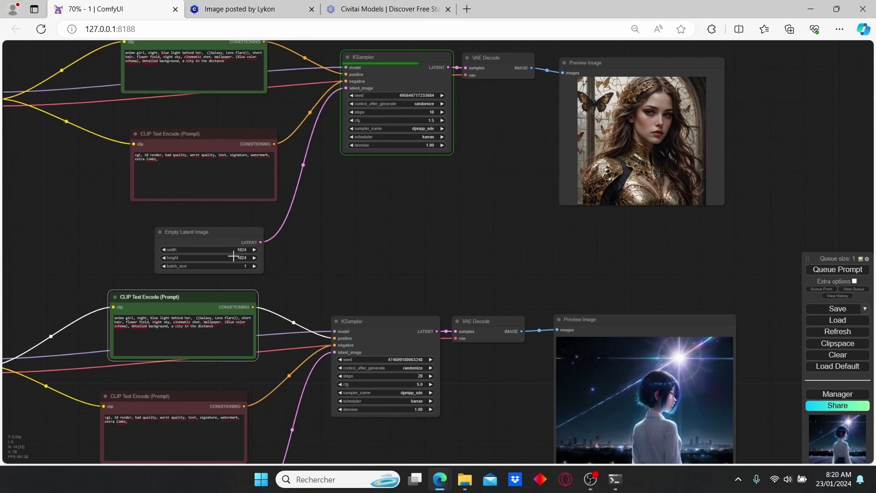
drag(299, 305, 402, 166)
scroll(401, 166, up, 1)
drag(578, 86, 416, 283)
scroll(417, 283, down, 1)
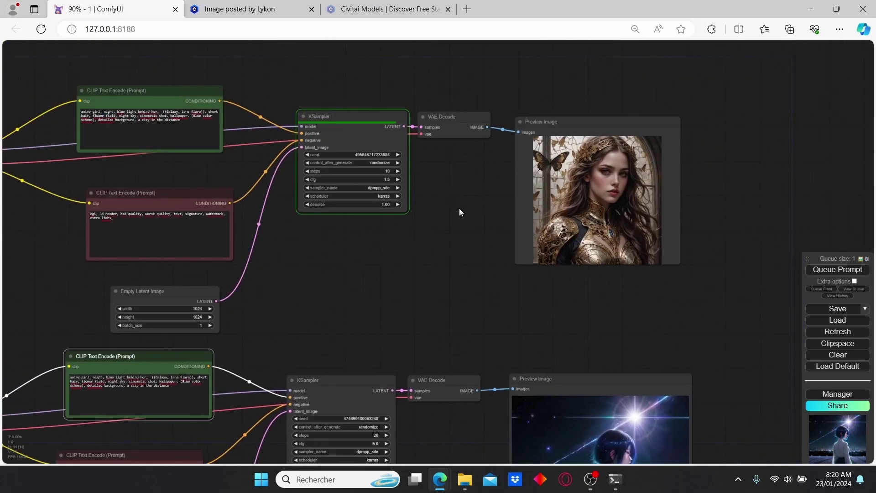
Examine the finished anime girl image in the original workflow's Preview Image node up close.
scroll(474, 225, up, 1)
drag(474, 225, 404, 256)
scroll(405, 267, up, 1)
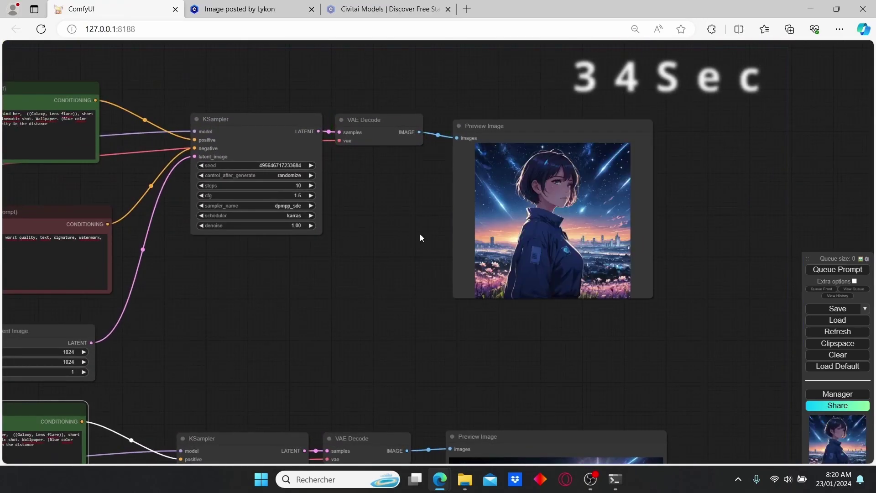
scroll(663, 315, up, 2)
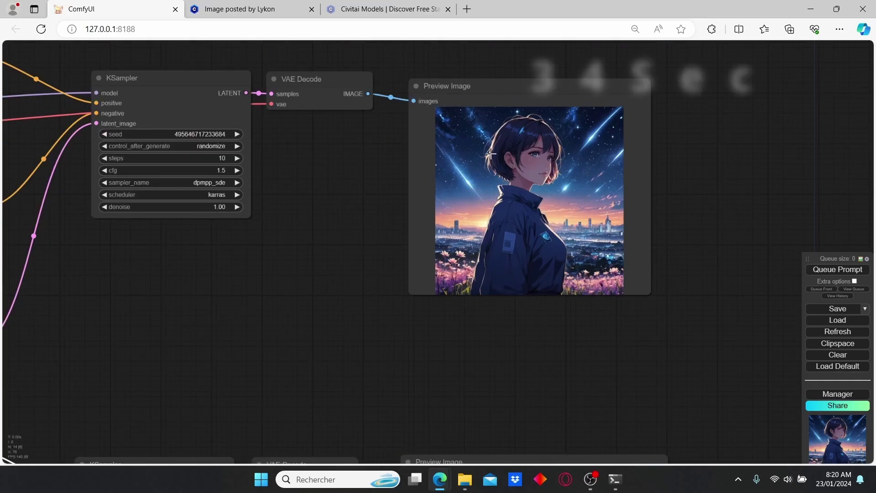
scroll(574, 323, down, 1)
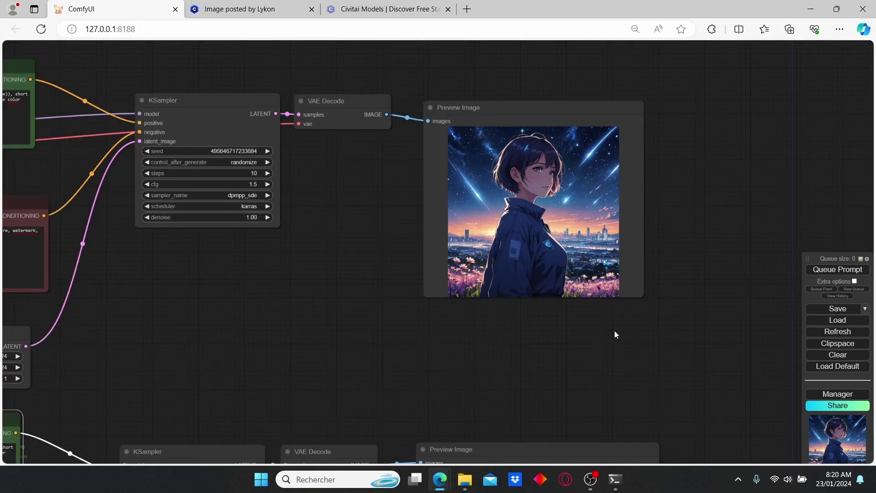
Enlarge the original workflow's Preview Image node and move the duplicated workflow's Preview Image node up directly beneath it.
drag(643, 297, 630, 168)
scroll(628, 168, down, 1)
drag(610, 225, 603, 137)
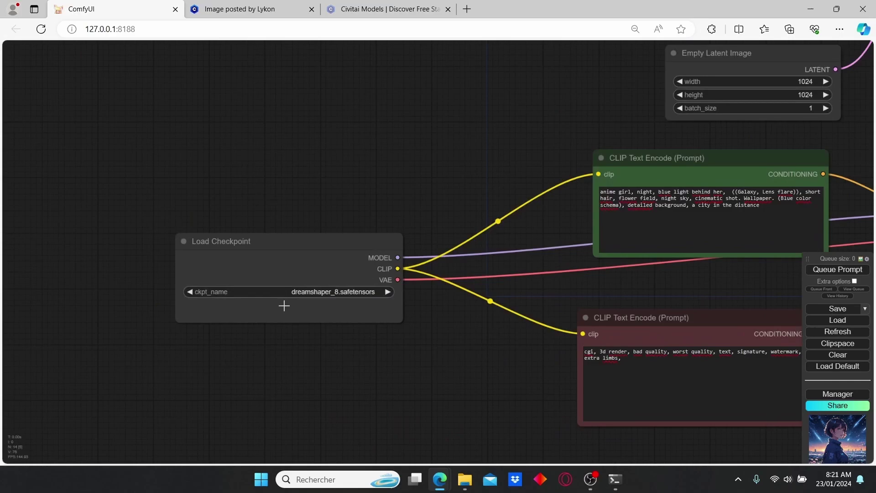
Set the duplicated workflow's checkpoint to sdxlYamersRealisticNSFW_v5Rundiffusion.safetensors.
scroll(322, 332, up, 4)
click(365, 268)
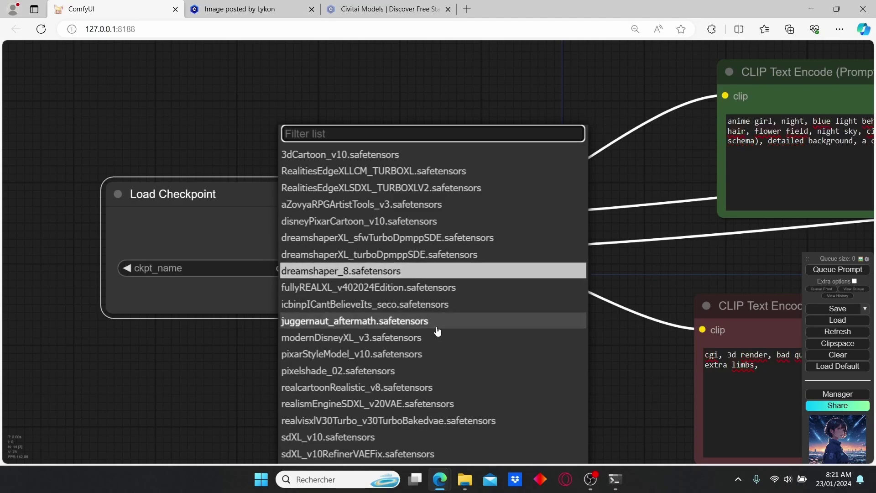
scroll(365, 411, down, 3)
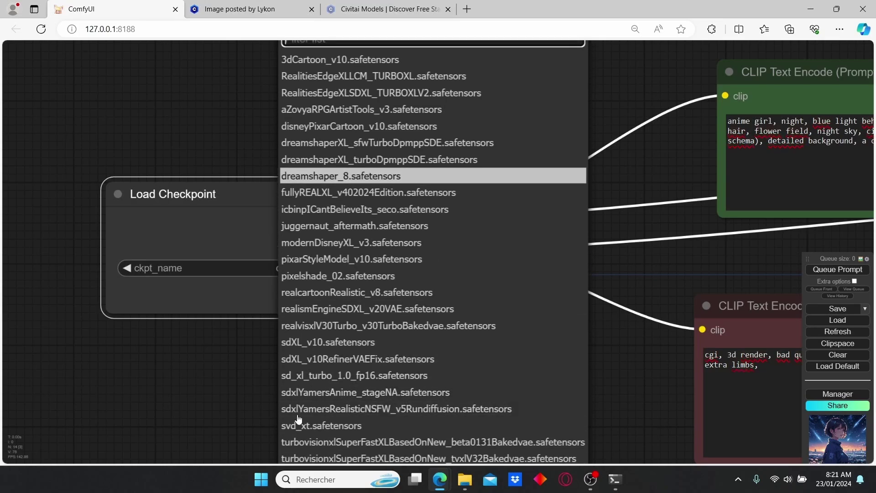
click(360, 413)
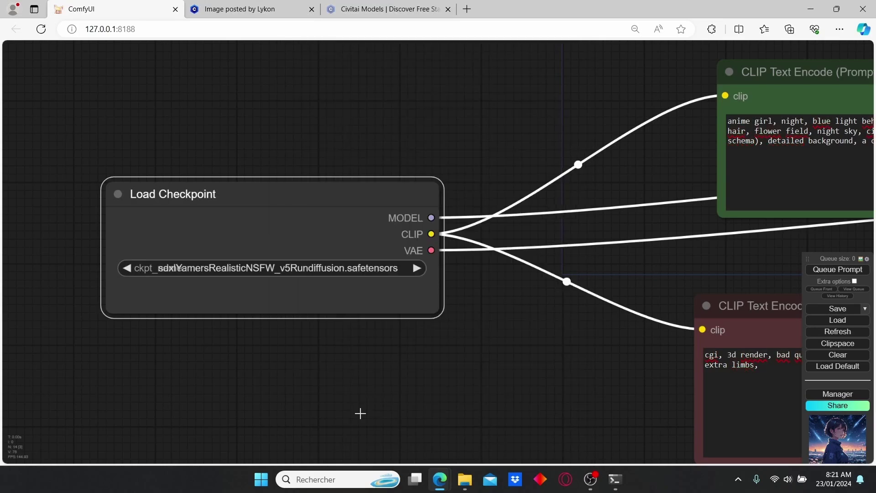
Set the duplicated workflow's Empty Latent Image width and height to 1024.
scroll(507, 354, down, 7)
drag(867, 185, 551, 193)
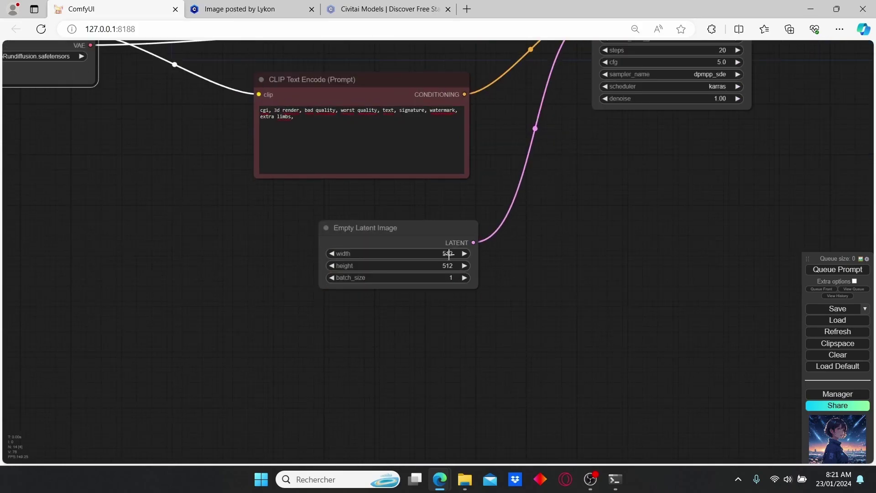
click(448, 254)
text(1024)
key(Return)
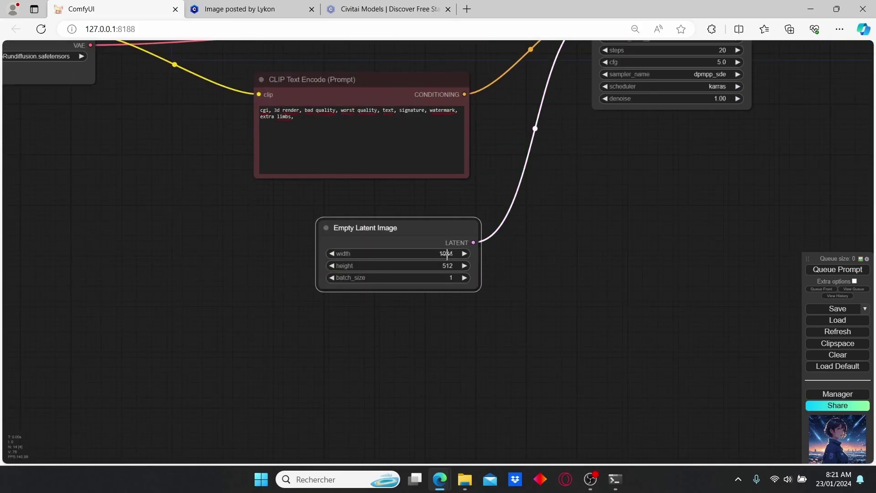
click(451, 264)
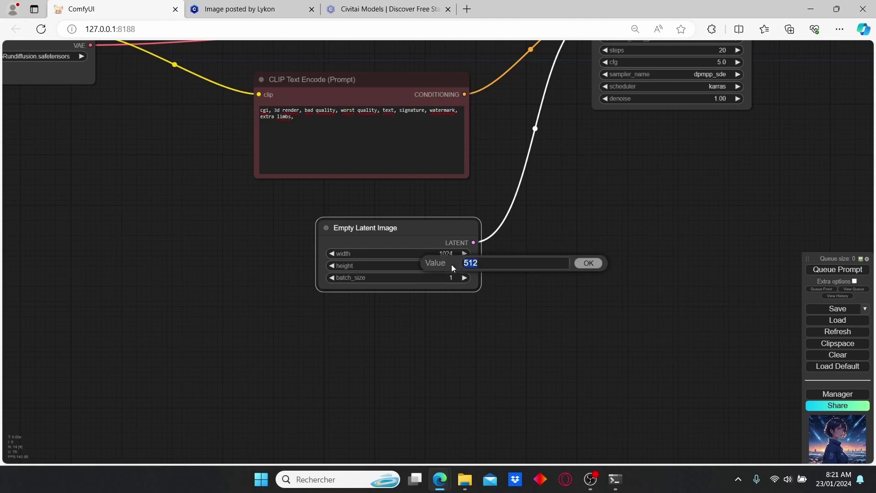
text(1024)
key(Return)
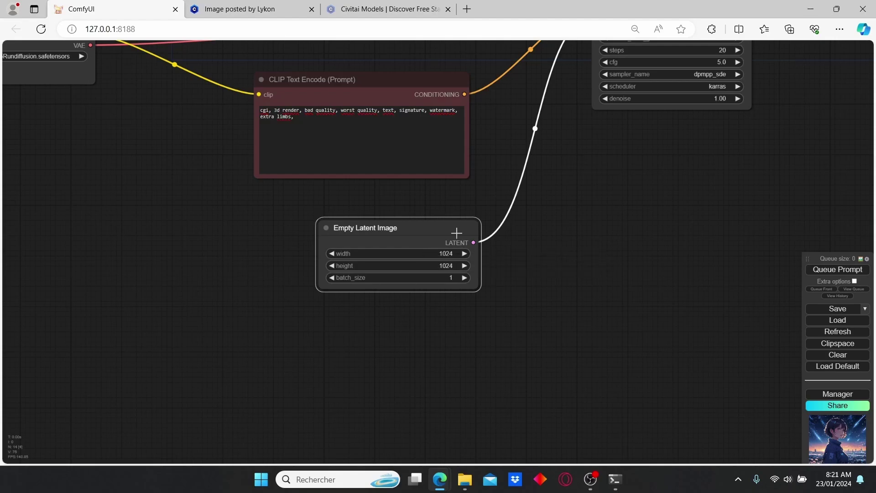
Examine the original workflow's newly generated anime girl image next to the duplicated workflow's earlier image.
scroll(457, 232, down, 5)
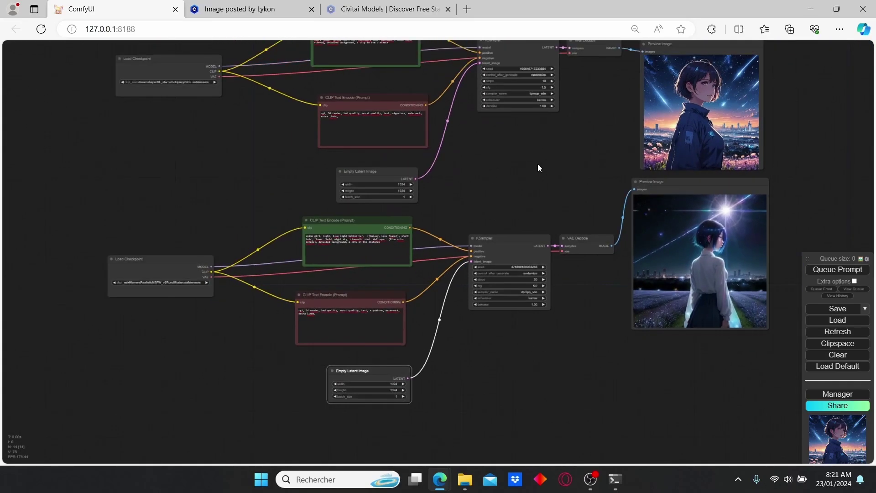
scroll(525, 178, up, 4)
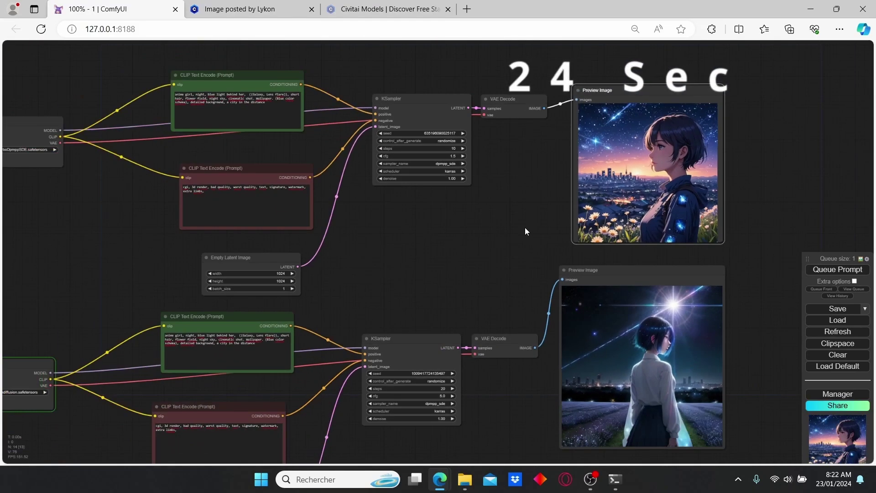
scroll(528, 210, up, 4)
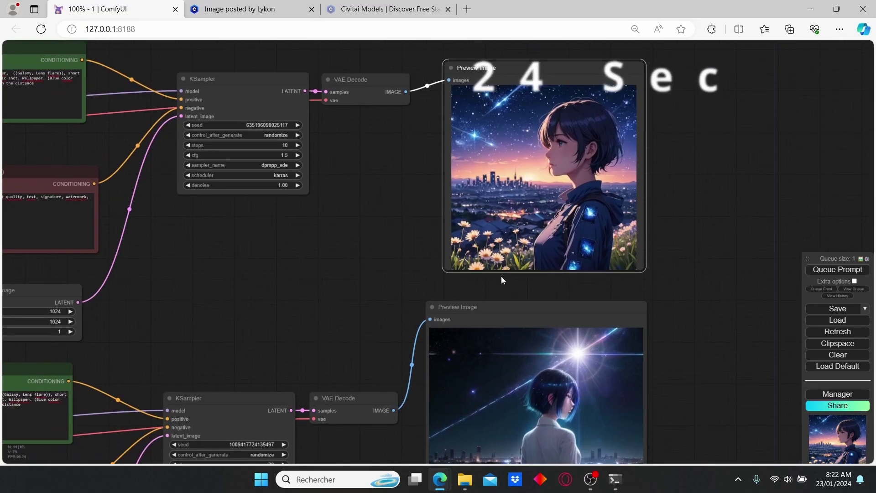
scroll(647, 276, up, 1)
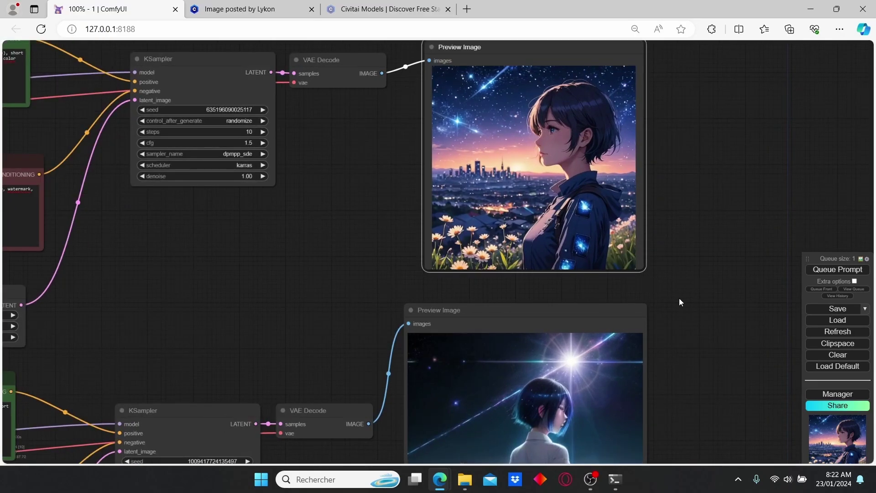
scroll(679, 299, down, 3)
drag(728, 294, 769, 194)
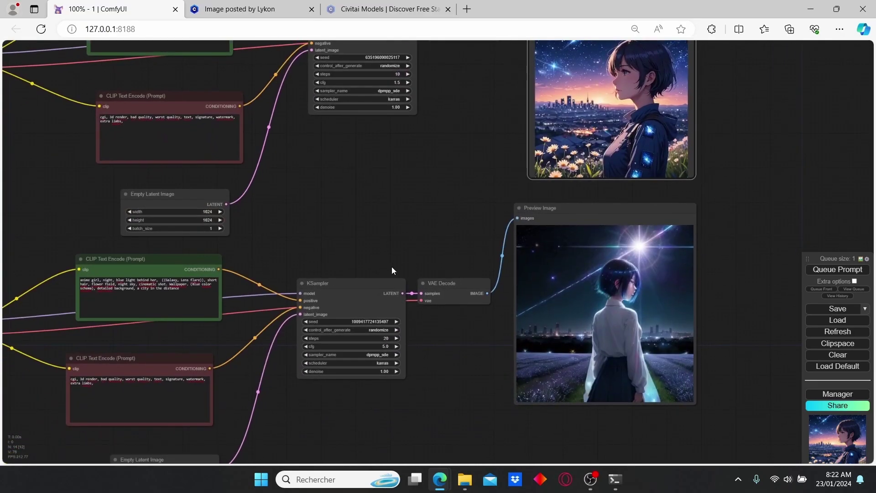
Follow the duplicated workflow's generation with the SDXL Yamer's checkpoint, keeping both workflows in view.
scroll(391, 269, down, 2)
drag(385, 245, 473, 254)
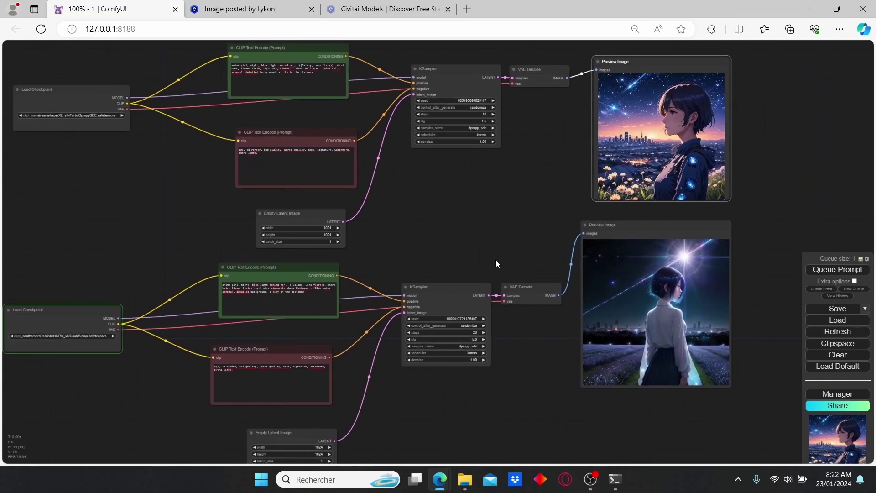
drag(536, 257, 493, 235)
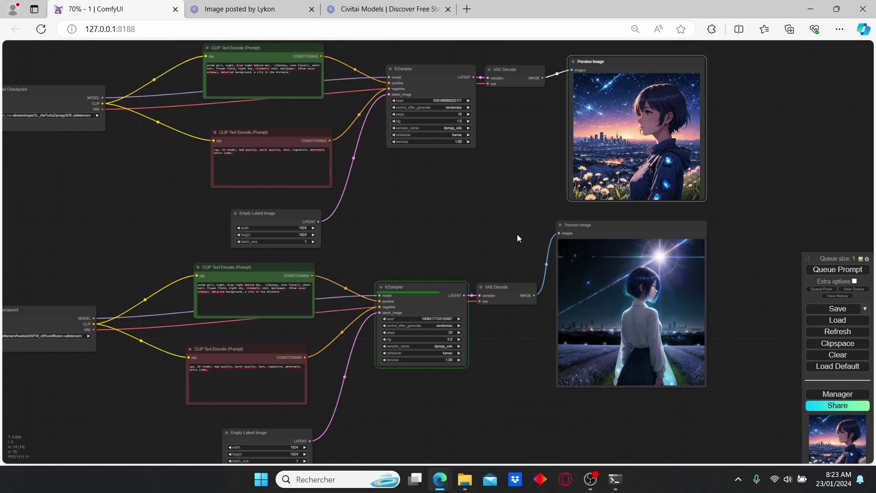
drag(516, 234, 415, 248)
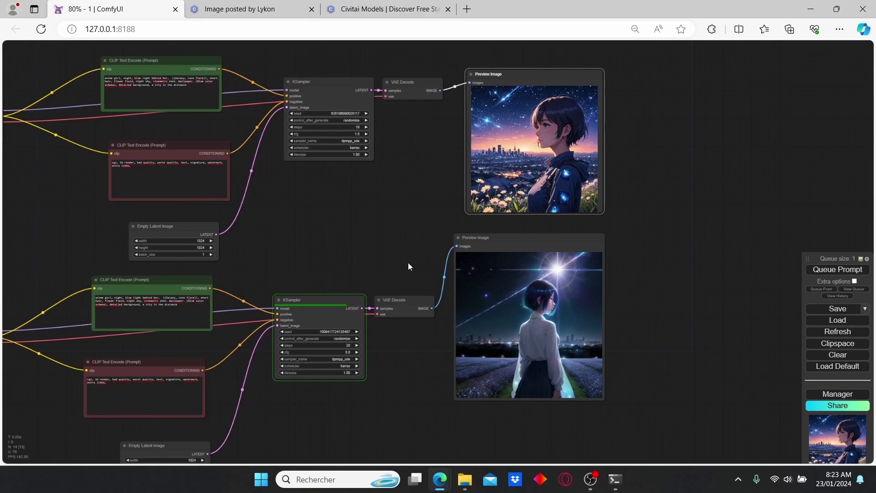
Inspect the duplicated workflow's finished anime girl image and compare it with the original workflow's image.
scroll(617, 331, up, 1)
scroll(617, 331, up, 3)
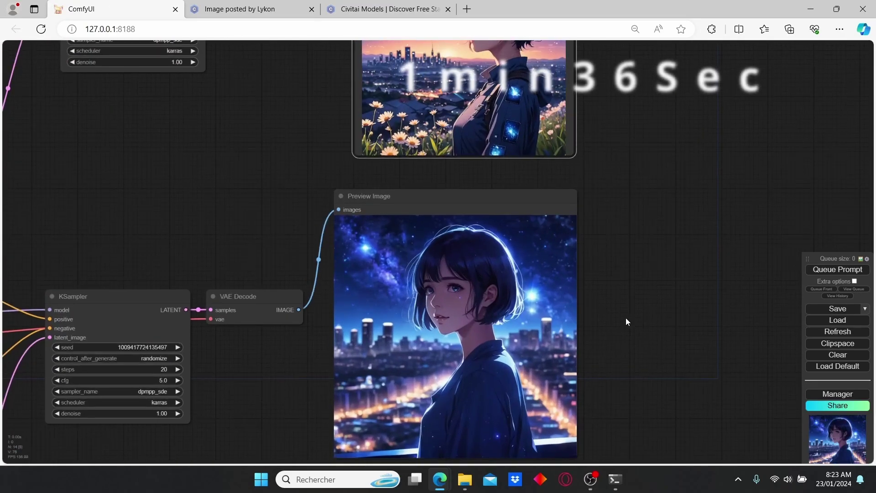
drag(626, 319, 664, 273)
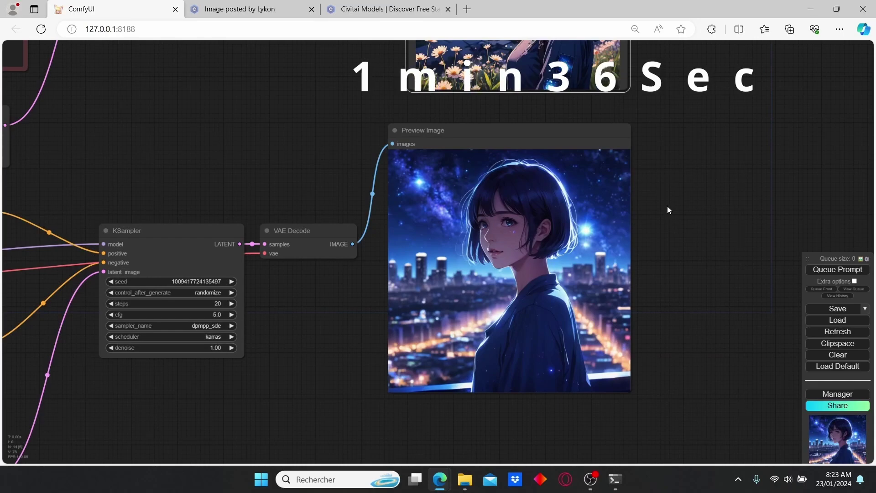
scroll(667, 206, down, 5)
drag(662, 181, 669, 268)
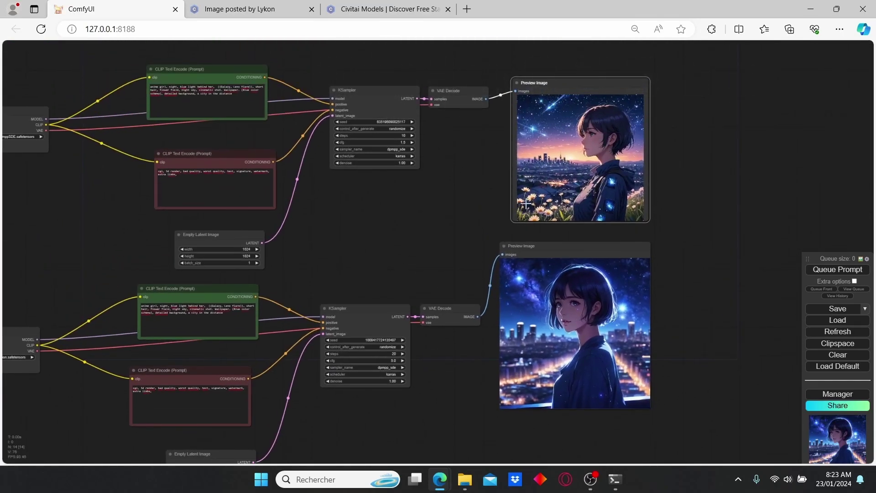
click(506, 174)
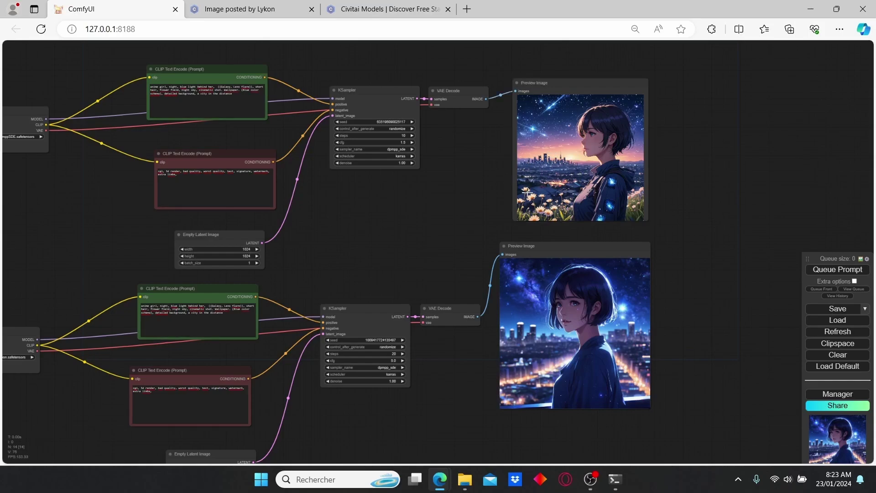
scroll(383, 226, up, 2)
drag(408, 250, 558, 245)
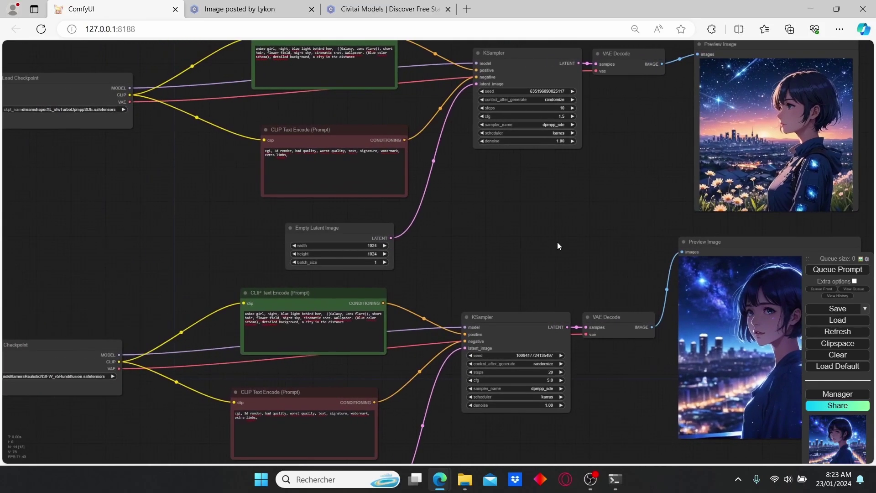
scroll(558, 242, down, 3)
drag(486, 206, 428, 188)
Browse the DreamShaper XL SFW Turbo gallery on Civitai and open the image of the woman crowned with leaves and branches.
click(286, 8)
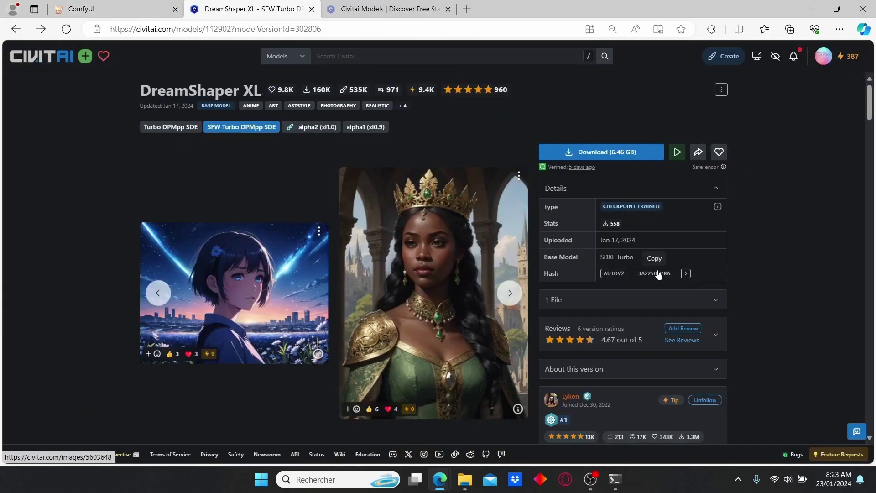
click(511, 293)
click(511, 293)
click(510, 297)
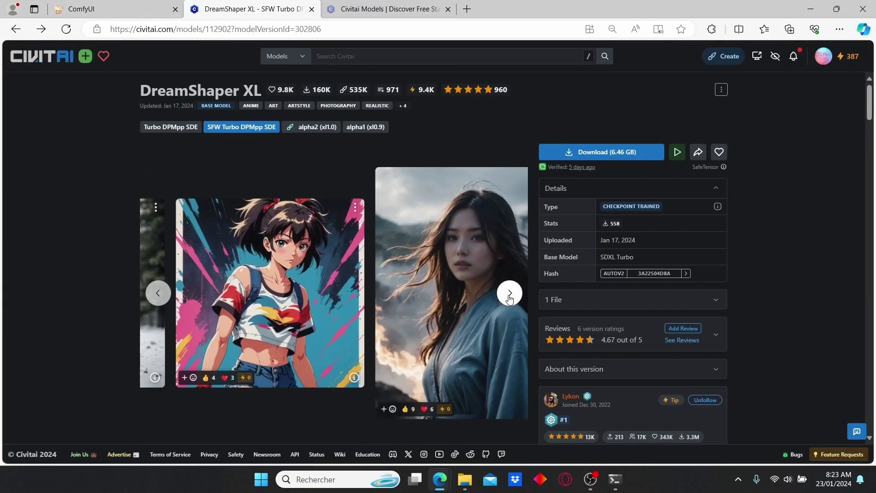
click(510, 297)
click(510, 296)
click(510, 297)
click(511, 297)
click(510, 297)
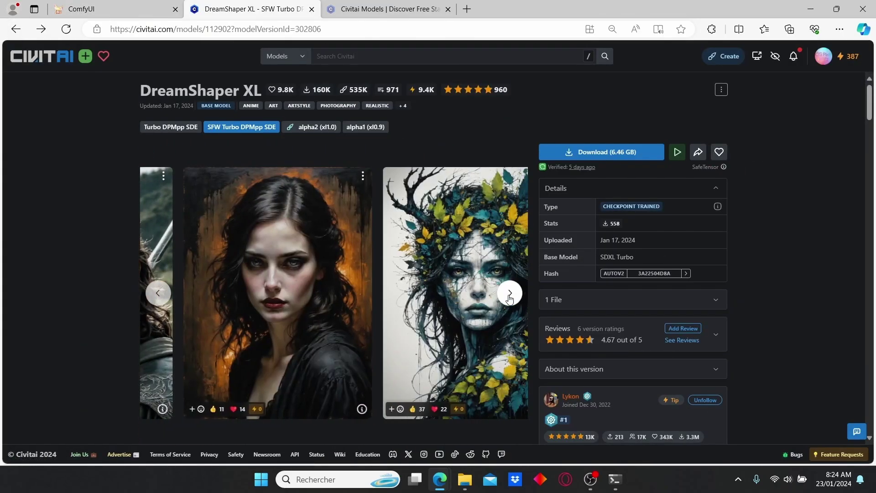
click(509, 295)
click(509, 294)
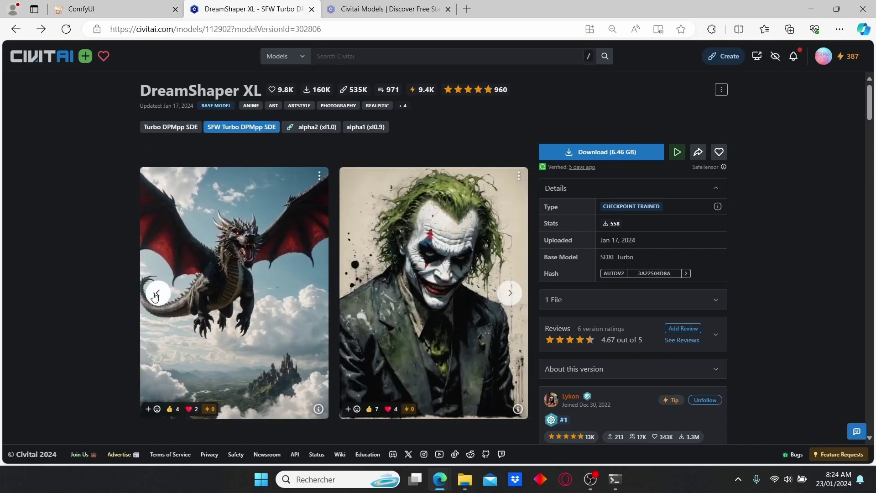
click(157, 293)
click(157, 293)
click(460, 322)
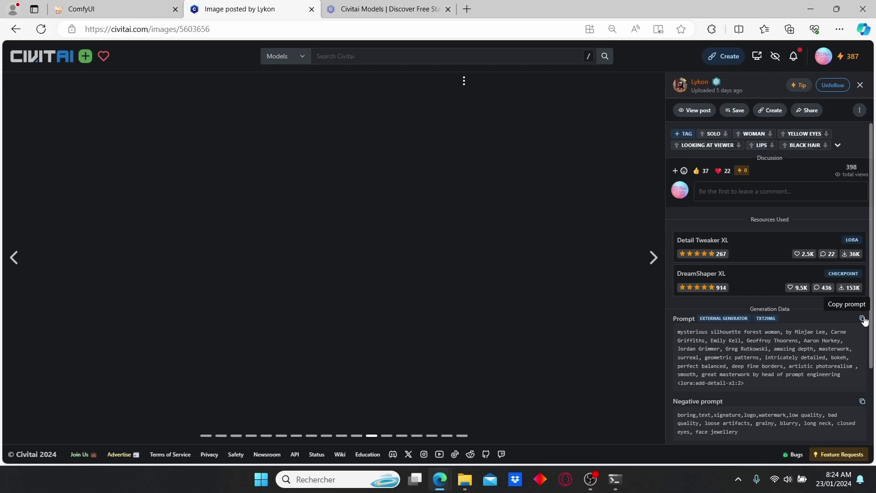
Copy the "mysterious silhouette forest woman" prompt and replace the positive prompts of both ComfyUI workflows with it.
click(863, 320)
click(139, 6)
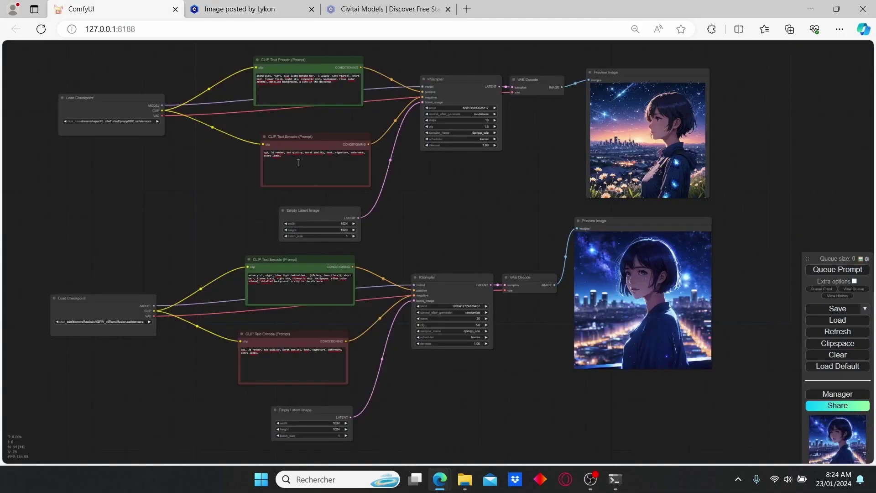
click(301, 104)
key(ctrl+a)
text(mysterious silhouette forest woman, by Minjae Lee, Carne Griffiths, Emily Kell, Geoffroy Thoorens, Aaron Horkey, Jordan Grimmer, Greg Rutkowski, amazing depth, masterwork, surreal, geometric patterns, intricately detailed, bokeh, perfect balanced, deep fine borders, artistic photorealism , smooth, great masterwork by head of prompt engineering <lora:add-detail-xl:2>)
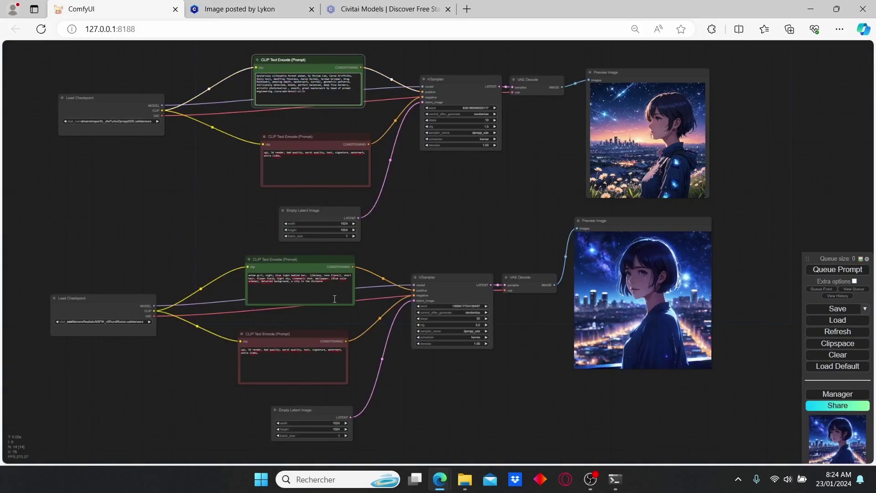
click(334, 299)
Copy the forest woman image's negative prompt from Civitai and replace the negative prompts of both workflows with it.
click(242, 9)
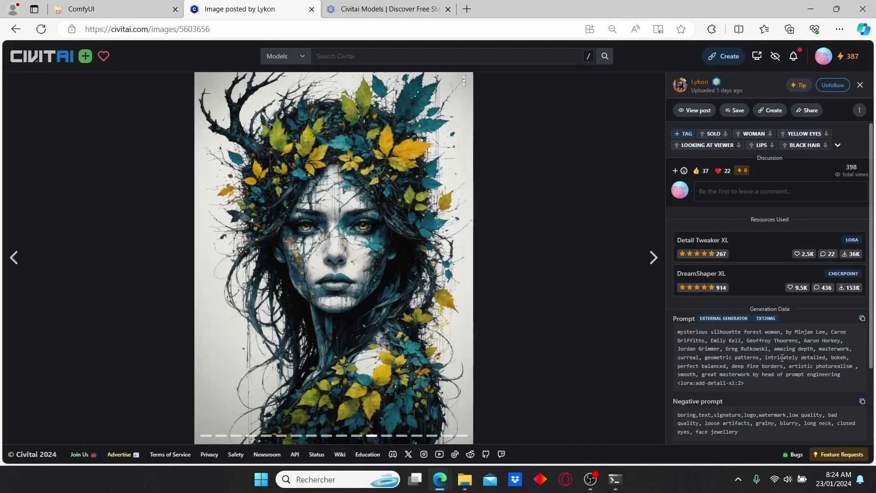
click(862, 402)
click(118, 9)
click(316, 368)
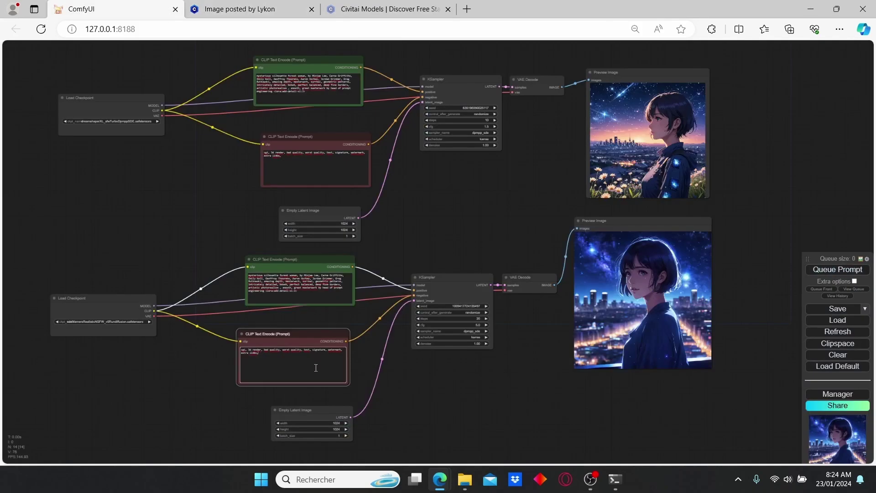
key(ctrl+a)
key(ctrl+v)
click(333, 165)
key(ctrl+a)
key(ctrl+v)
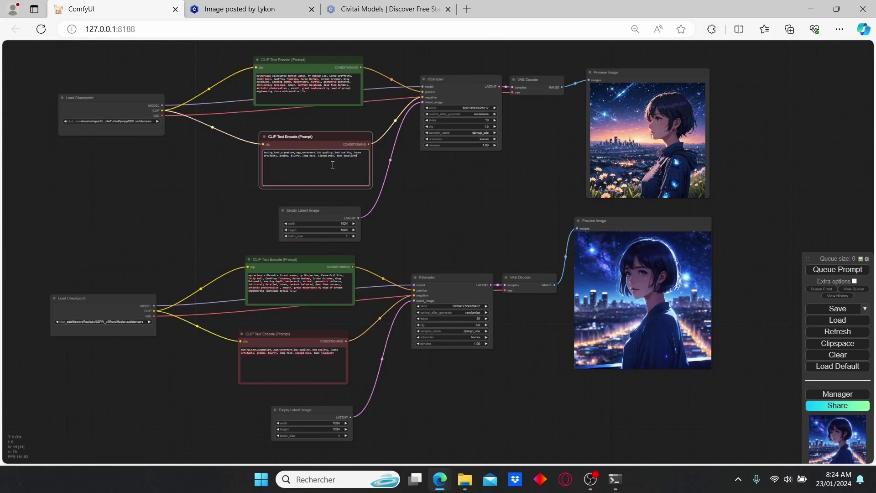
Queue generation of both workflows with the forest woman prompt and follow the images in their previews.
drag(491, 201, 460, 211)
click(468, 201)
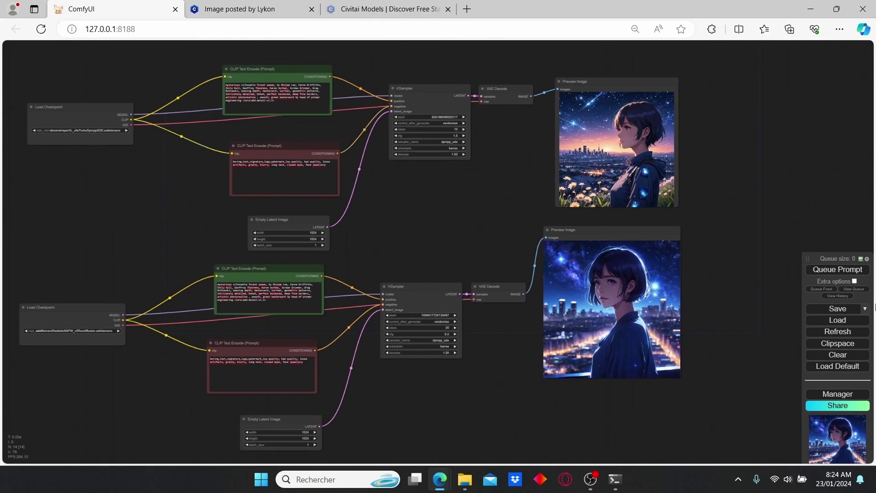
click(832, 269)
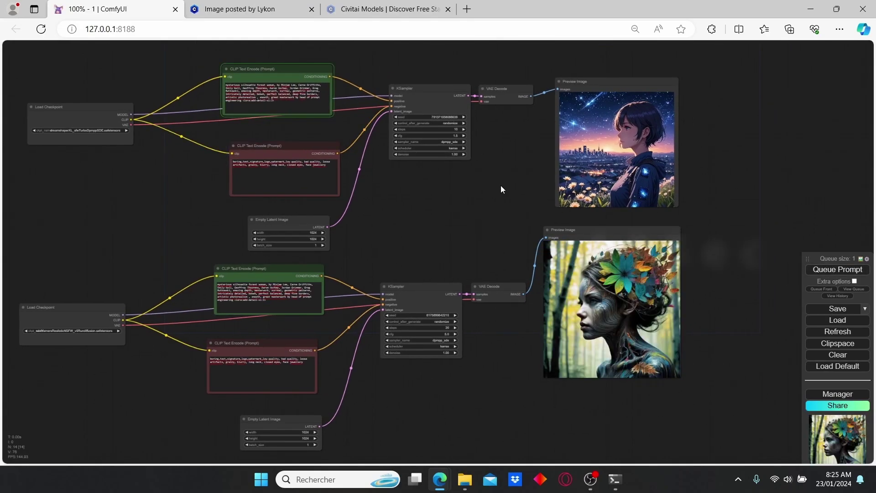
scroll(500, 185, up, 2)
scroll(500, 185, up, 2)
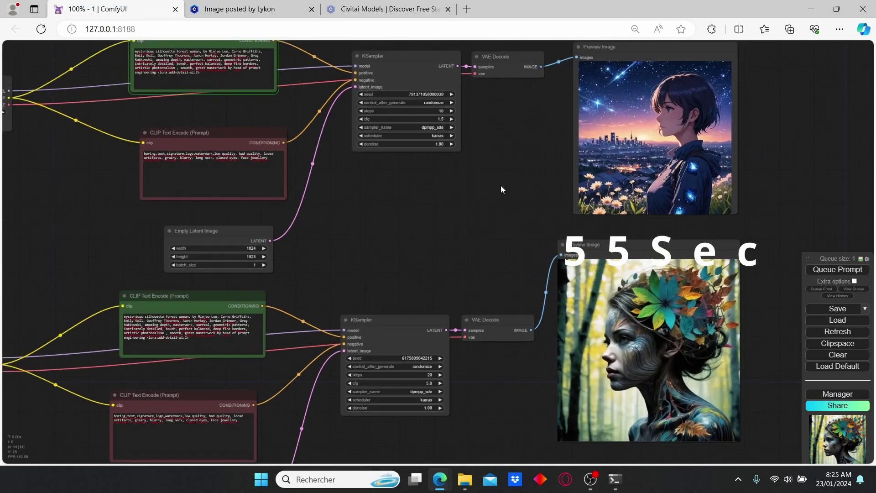
drag(492, 221, 441, 264)
scroll(388, 168, down, 1)
scroll(432, 242, down, 2)
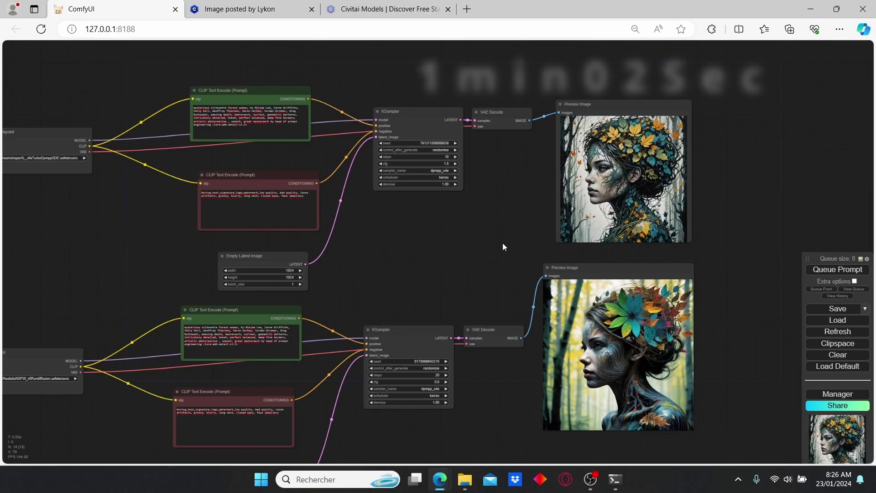
Compare the two generated forest woman images up close, checking the detail in each workflow's preview.
drag(502, 242, 443, 242)
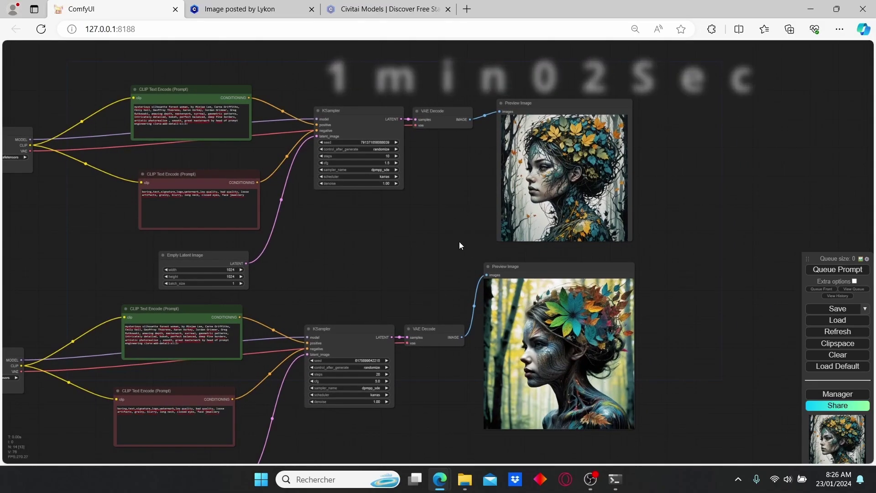
scroll(459, 242, up, 1)
scroll(458, 238, up, 1)
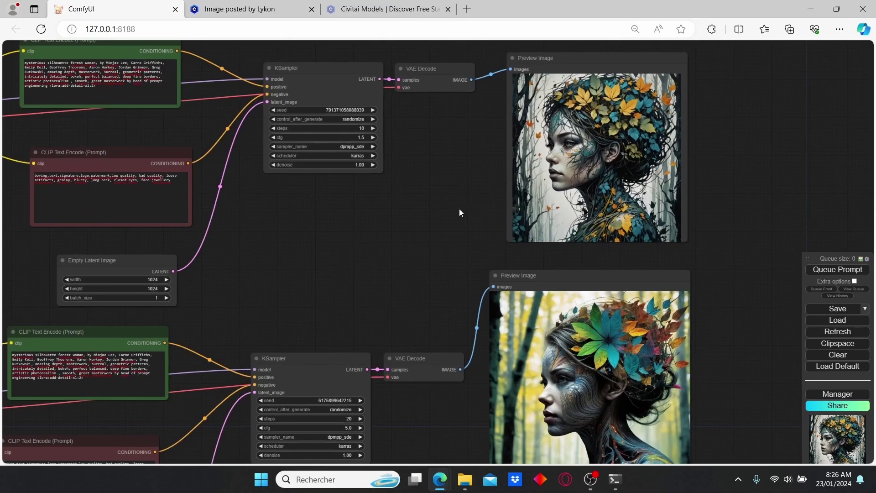
drag(459, 209, 388, 244)
scroll(387, 244, up, 2)
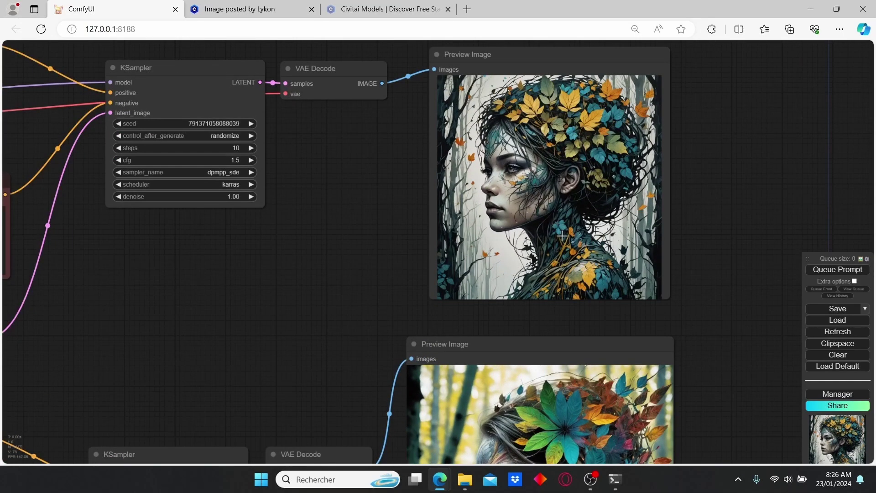
scroll(569, 277, down, 2)
drag(382, 282, 385, 196)
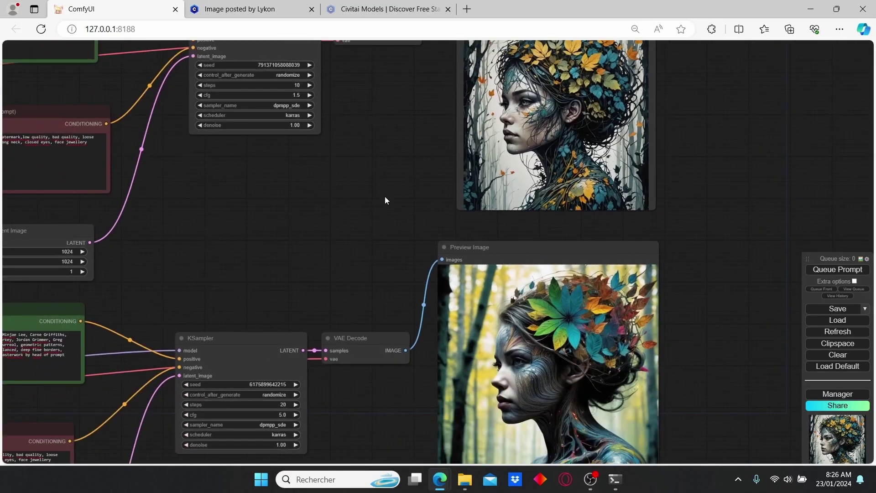
scroll(385, 196, down, 2)
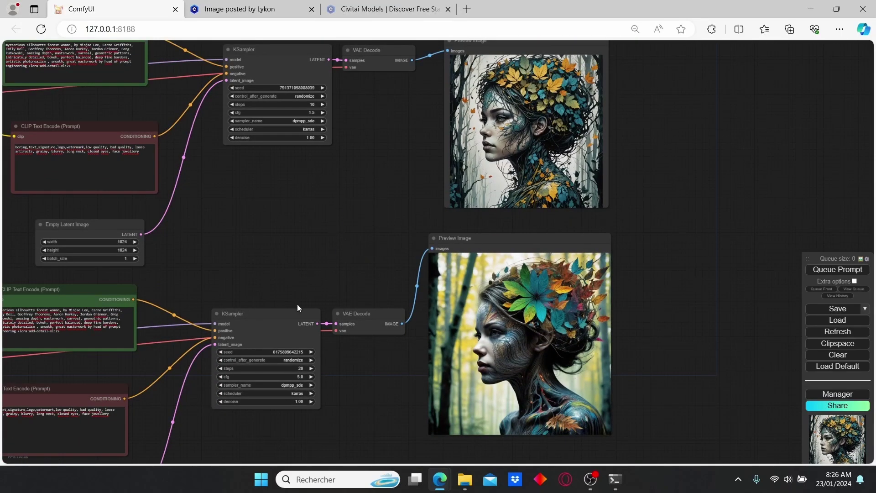
Review the checkpoints and KSampler settings of both workflows alongside their forest woman images.
scroll(237, 265, down, 2)
drag(237, 264, 394, 261)
drag(124, 267, 253, 262)
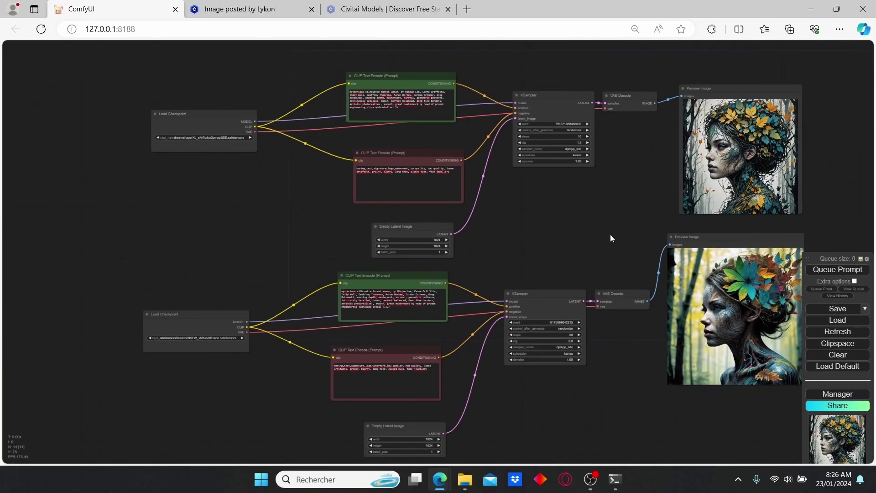
drag(610, 234, 551, 235)
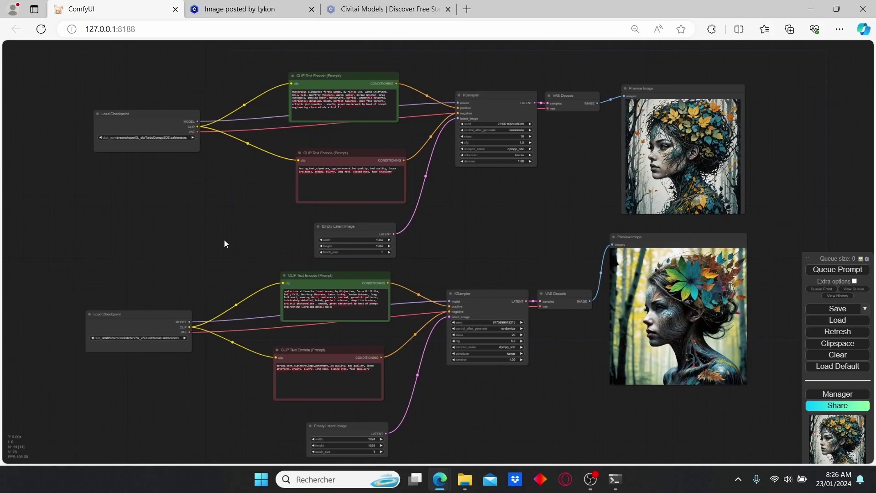
scroll(114, 159, up, 2)
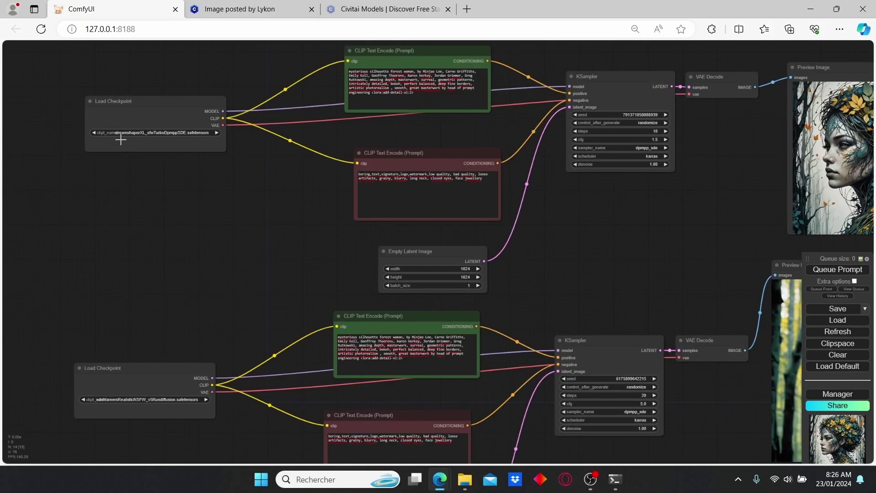
scroll(674, 258, down, 3)
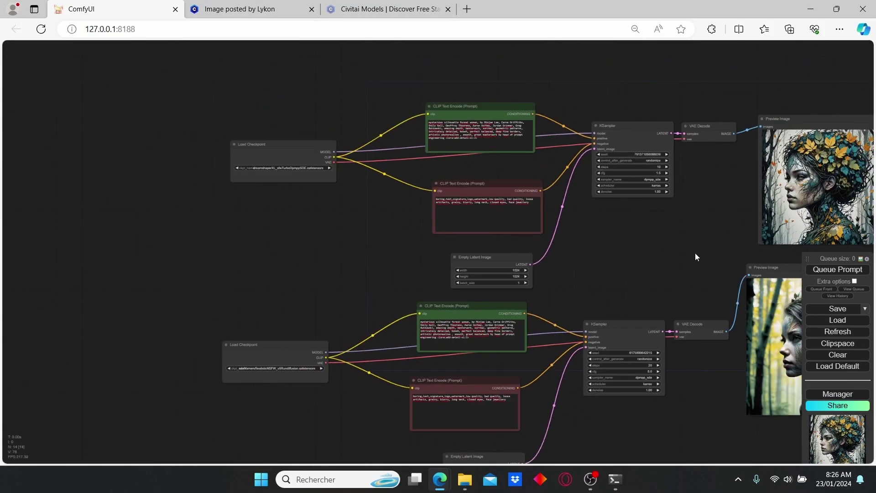
drag(697, 254, 538, 235)
scroll(491, 253, up, 2)
scroll(491, 218, down, 1)
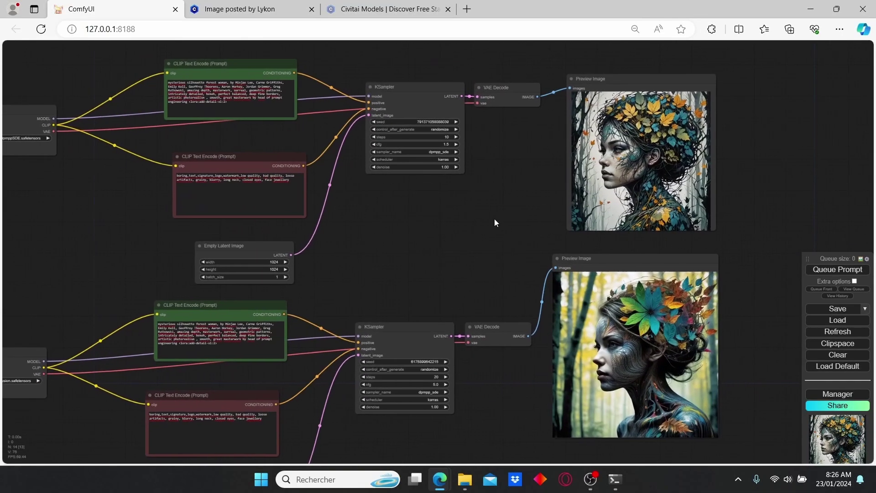
scroll(479, 160, up, 3)
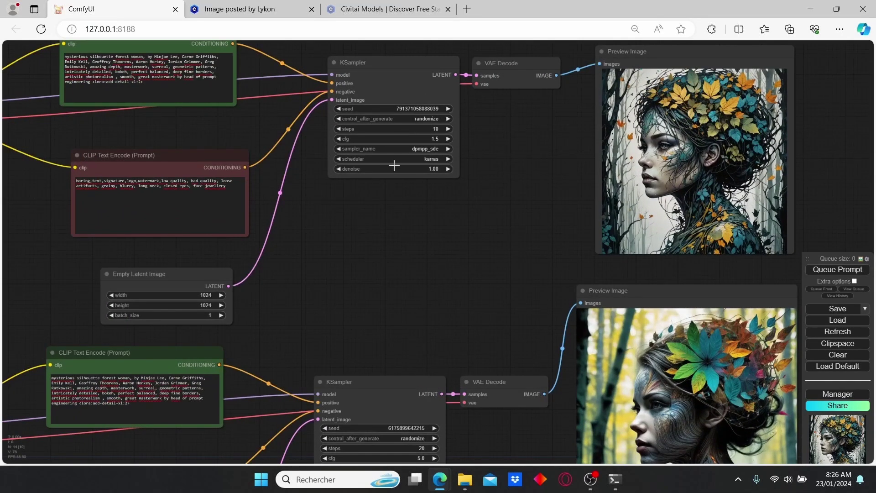
drag(493, 290, 537, 79)
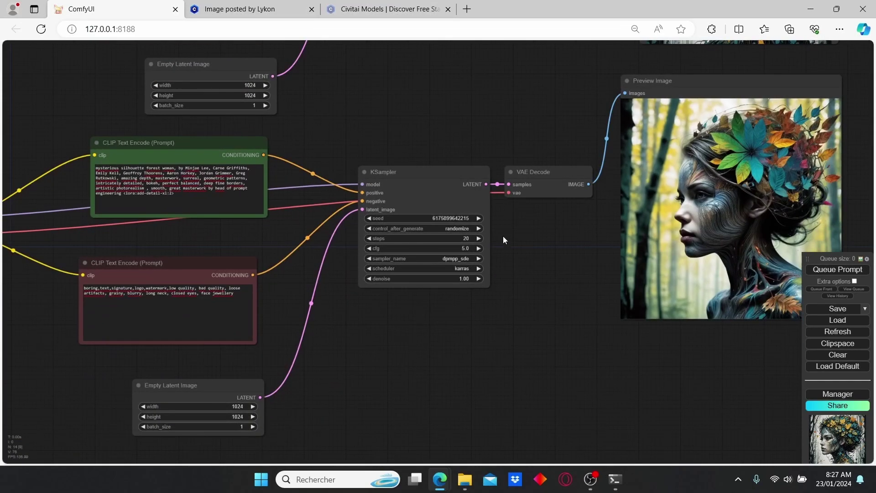
scroll(555, 137, down, 1)
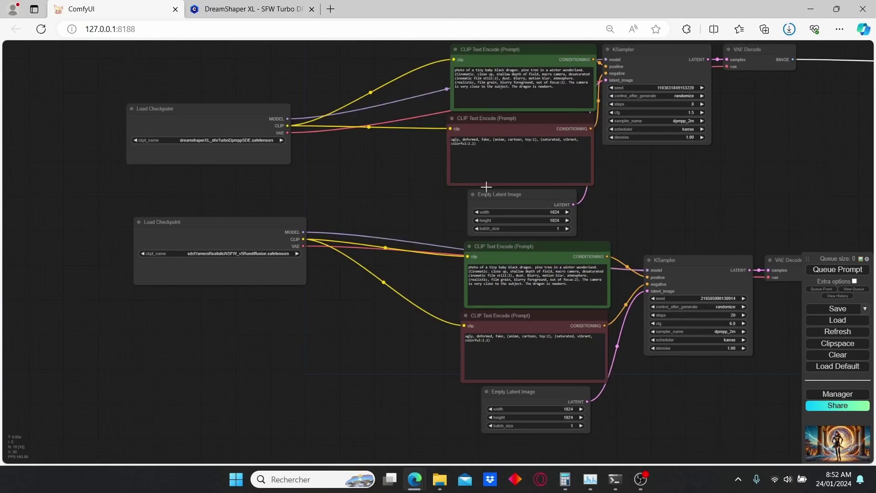
Browse the DreamShaper XL SFW Turbo gallery on Civitai and open the image of Pikachu in a cap and hoodie.
click(251, 8)
click(158, 292)
click(159, 292)
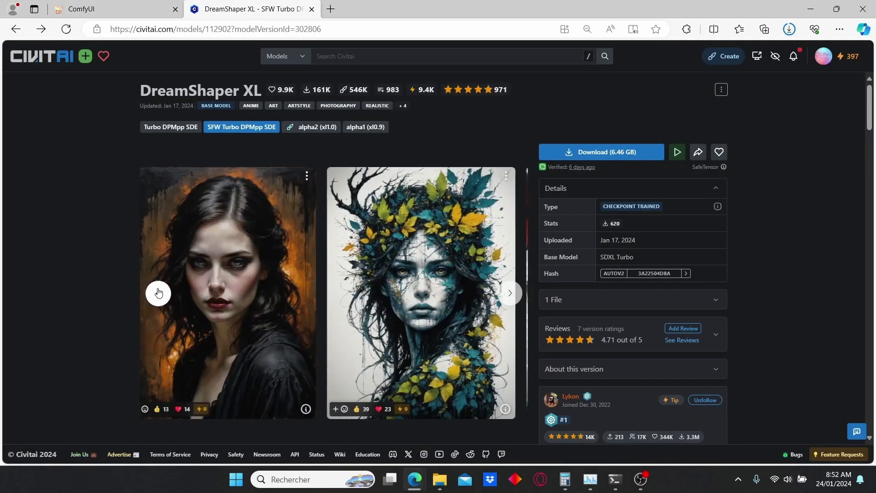
click(158, 293)
click(159, 293)
click(509, 293)
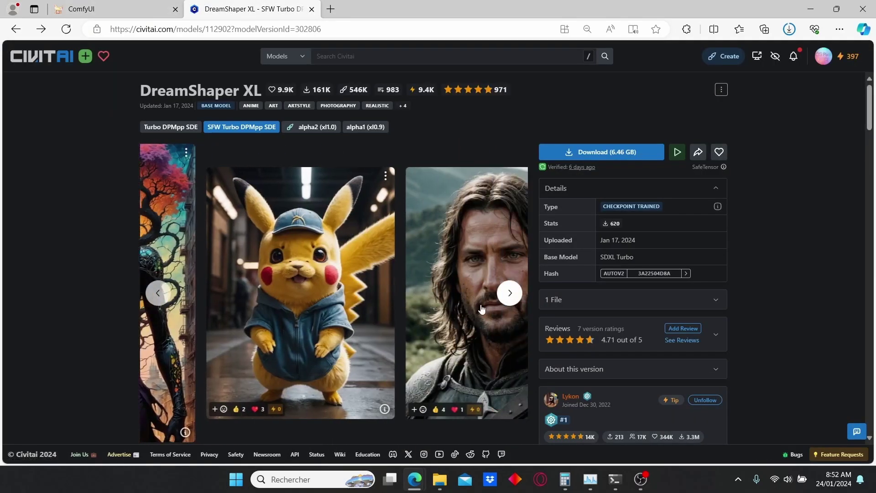
click(280, 305)
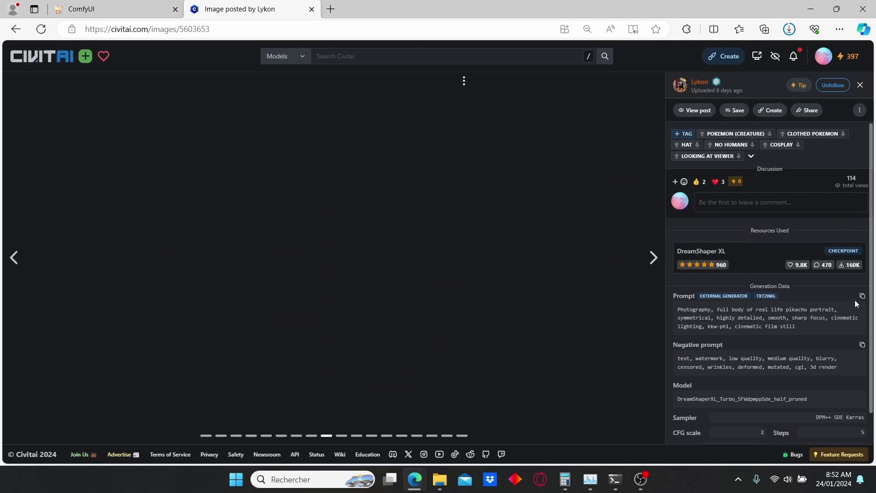
Replace the positive prompts of both ComfyUI workflows with the copied "Photography, full body of real life pikachu portrait" prompt.
click(169, 8)
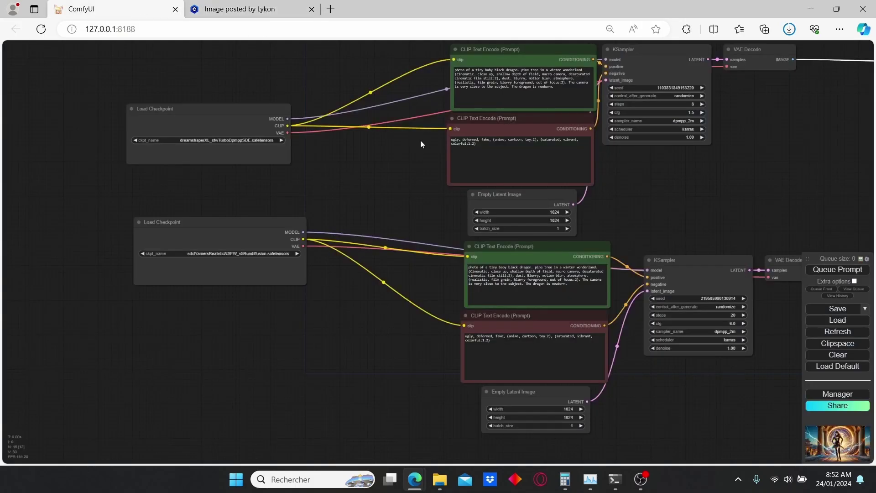
scroll(420, 141, up, 2)
click(567, 95)
key(ctrl+a)
text(Photography, full body of real life pikachu portrait, symmetrical, highly detailed, smooth, sharp focus, cinematic lighting, kkw-ph1, cinematic film still)
click(616, 313)
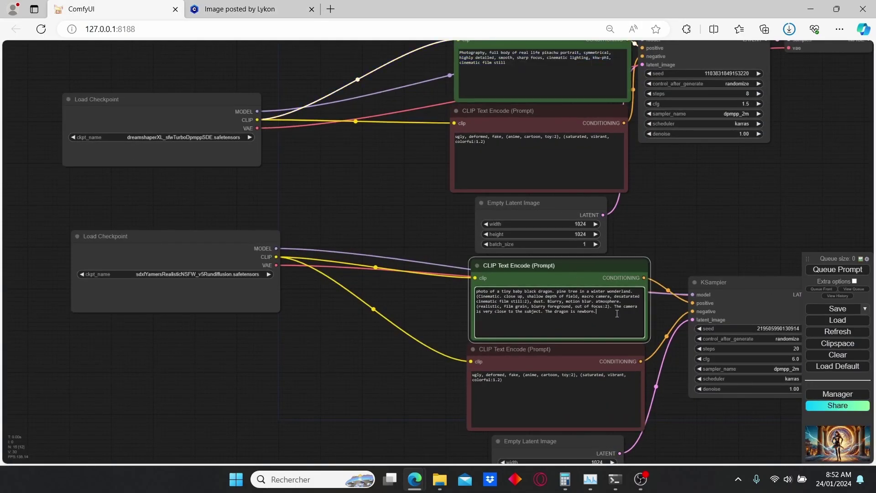
key(ctrl+a)
text(Photography, full body of real life pikachu portrait, symmetrical, highly detailed, smooth, sharp focus, cinematic lighting, kkw-ph1, cinematic film still)
Copy the Pikachu image's negative prompt from Civitai and replace the negative prompts of both workflows with it.
click(252, 7)
click(861, 345)
click(169, 9)
click(625, 396)
key(ctrl+a)
key(ctrl+v)
click(550, 155)
key(ctrl+a)
key(ctrl+v)
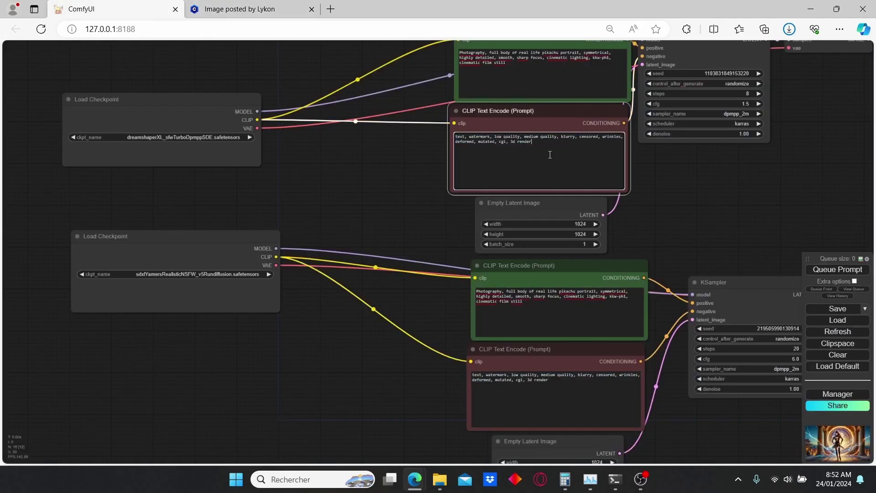
Switch the lower workflow's checkpoint to sdXL_v10.safetensors and queue both workflows with the Pikachu prompts.
scroll(281, 204, up, 2)
drag(281, 205, 391, 193)
scroll(343, 315, down, 1)
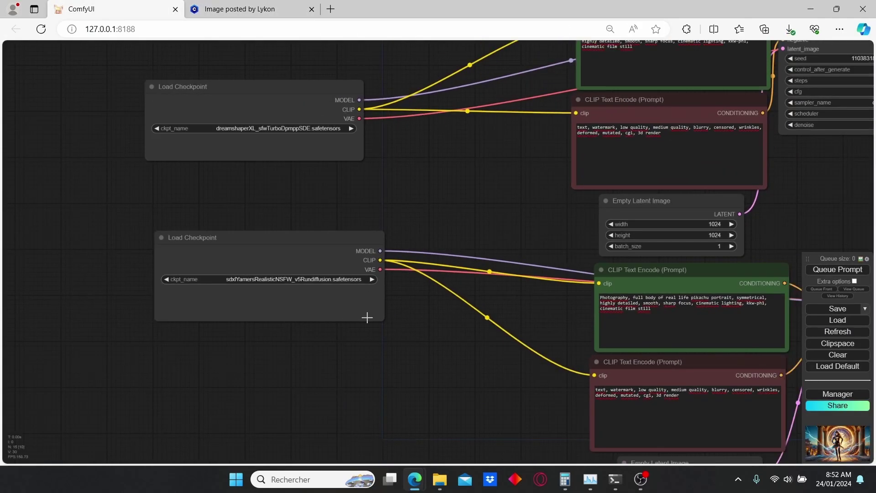
drag(367, 317, 374, 248)
click(353, 224)
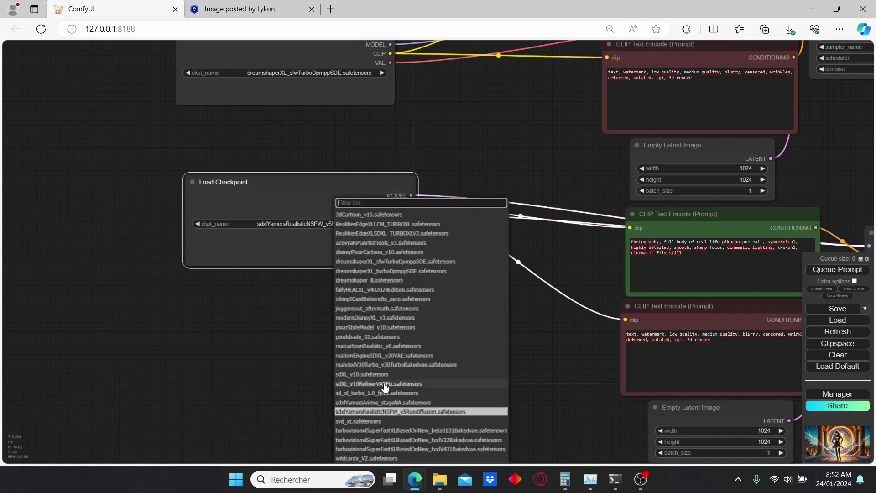
click(372, 374)
scroll(459, 141, down, 5)
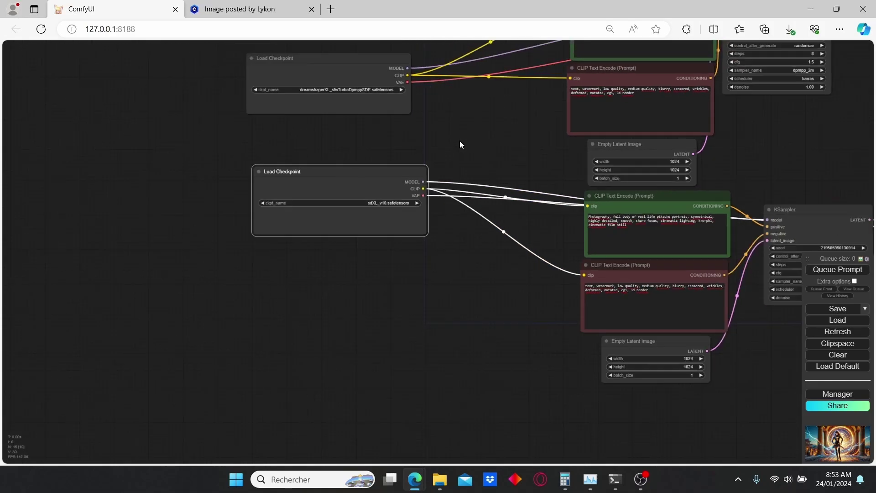
drag(670, 214, 544, 213)
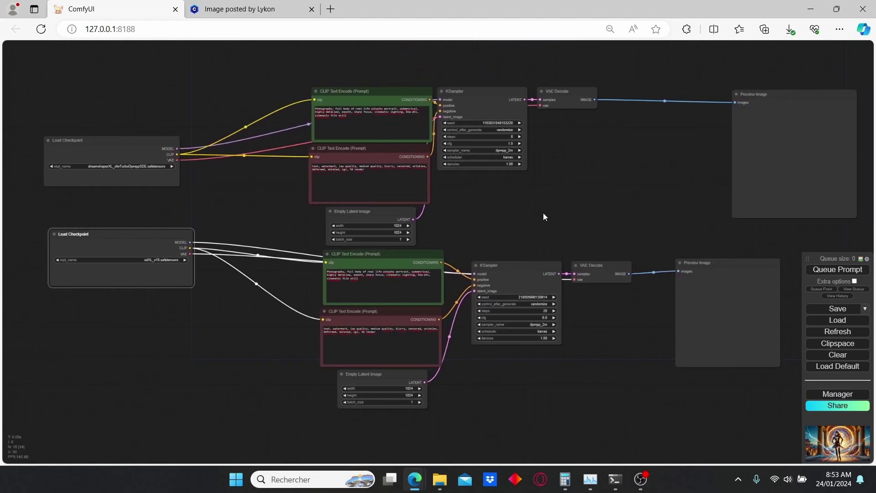
click(835, 271)
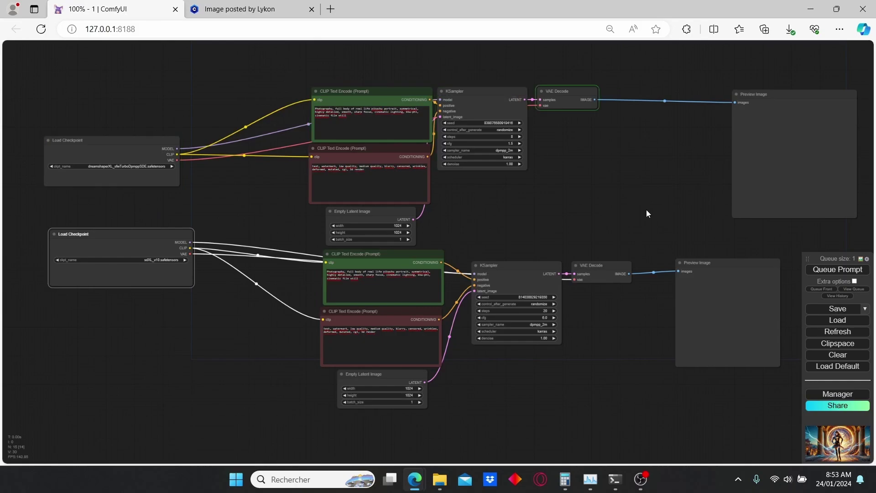
Move the upper workflow's Preview Image node next to its VAE Decode node and enlarge it.
scroll(662, 217, up, 1)
drag(662, 215, 505, 211)
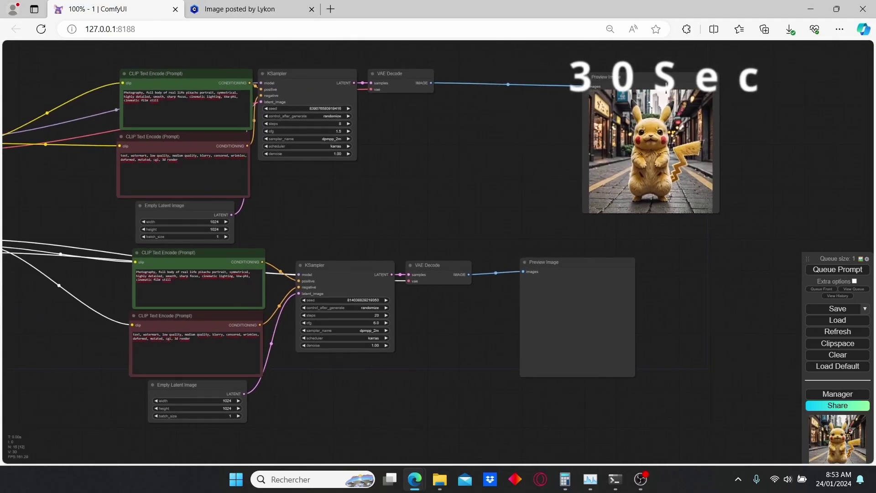
drag(656, 89, 525, 98)
scroll(525, 97, up, 4)
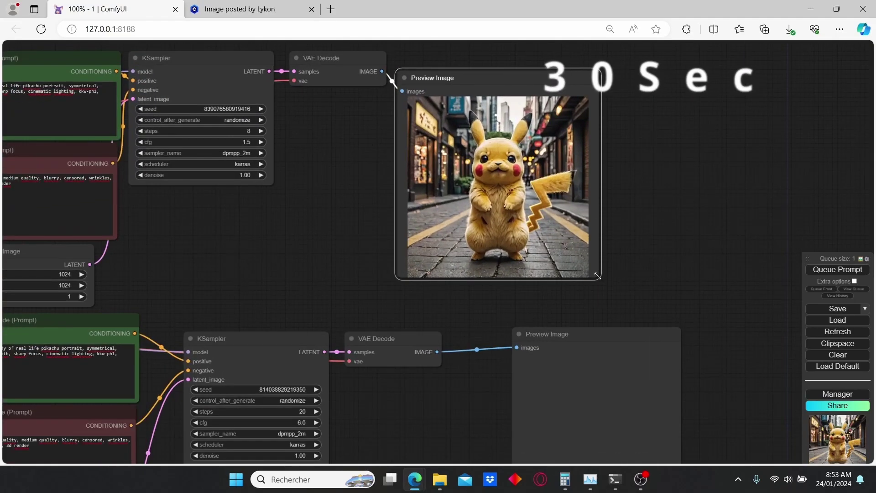
drag(591, 274, 749, 289)
scroll(426, 215, up, 3)
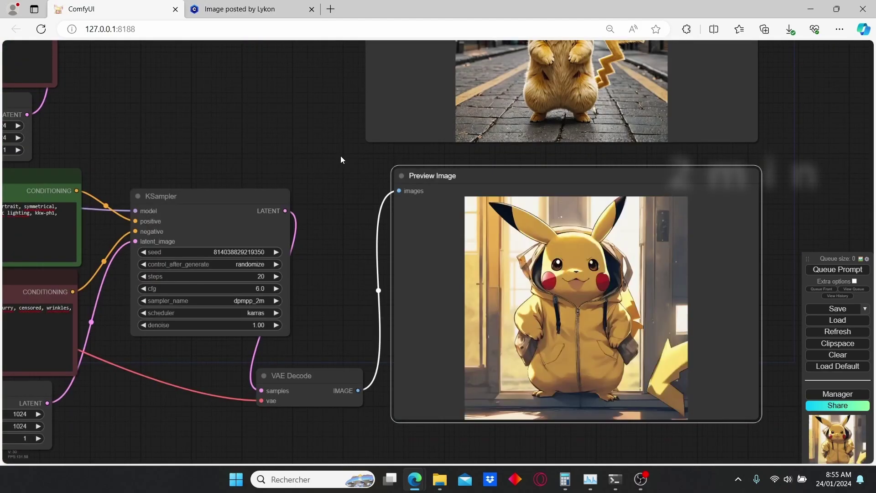
Compare the Pikachu images from the two workflows up close, along with their checkpoints and KSampler settings.
scroll(341, 156, down, 3)
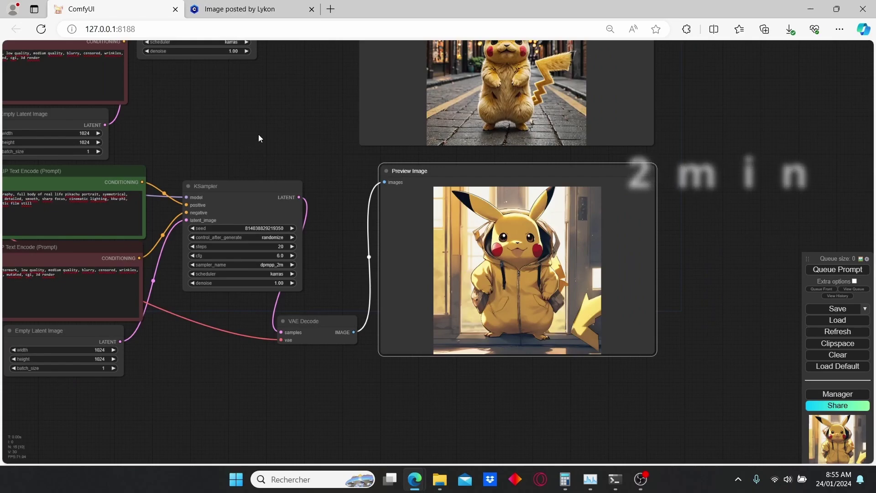
drag(256, 121, 322, 125)
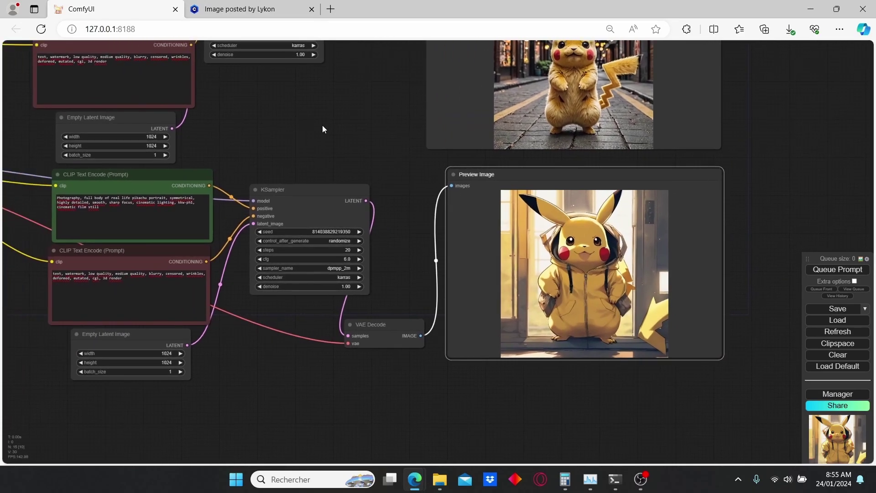
scroll(494, 286, up, 3)
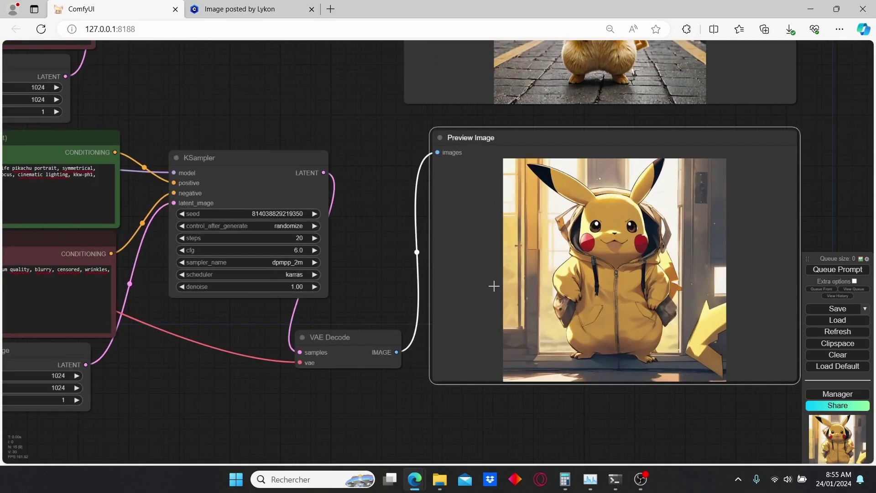
drag(828, 127, 707, 339)
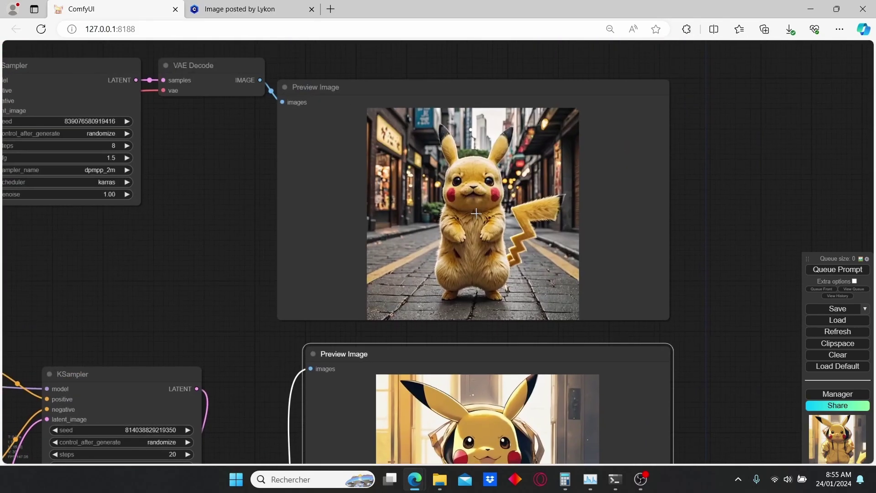
scroll(515, 221, up, 3)
scroll(392, 232, down, 3)
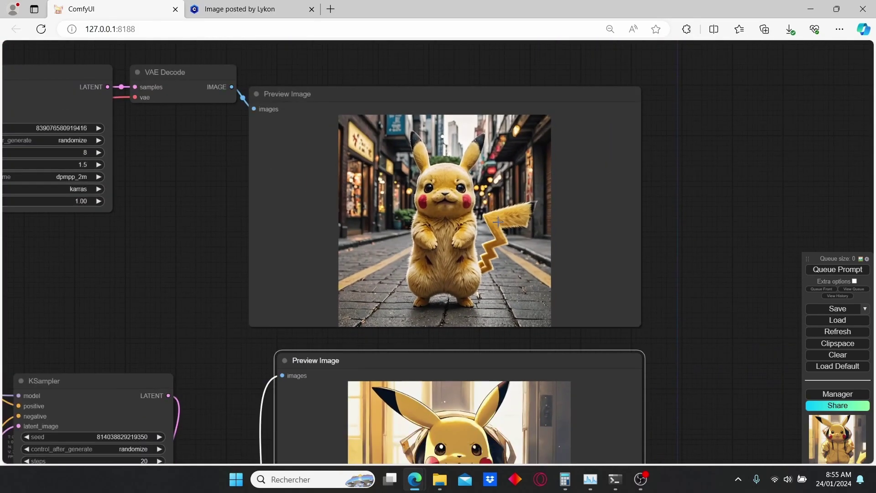
scroll(502, 269, up, 4)
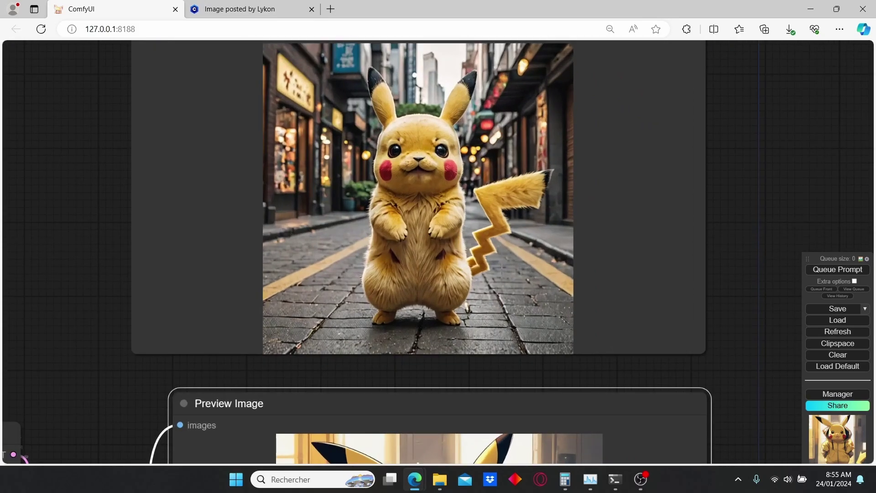
drag(608, 373, 680, 92)
scroll(458, 160, down, 9)
drag(458, 160, 323, 167)
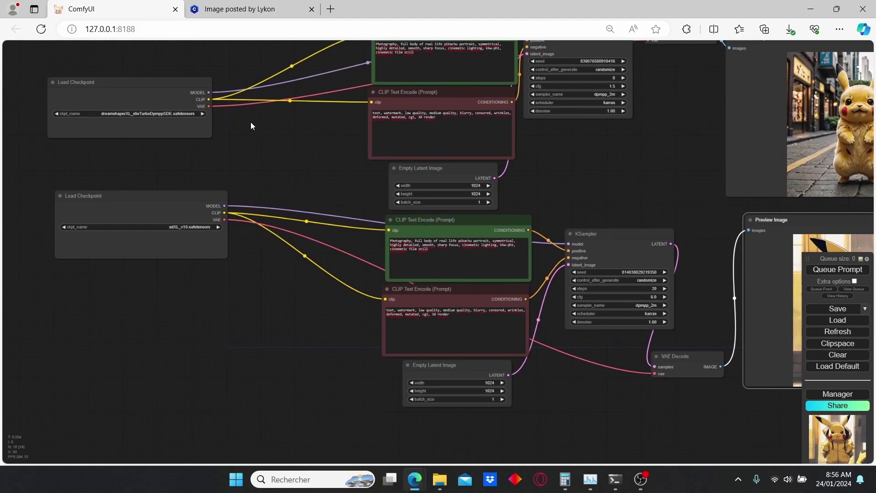
Return to the DreamShaper XL SFW Turbo gallery on Civitai and open the image of the baby black dragon in snow.
click(241, 13)
click(16, 29)
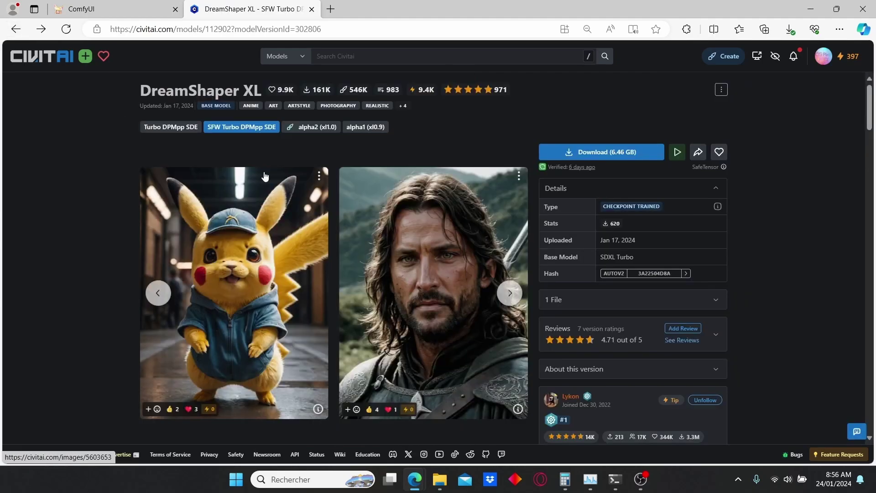
click(158, 292)
click(158, 293)
click(158, 293)
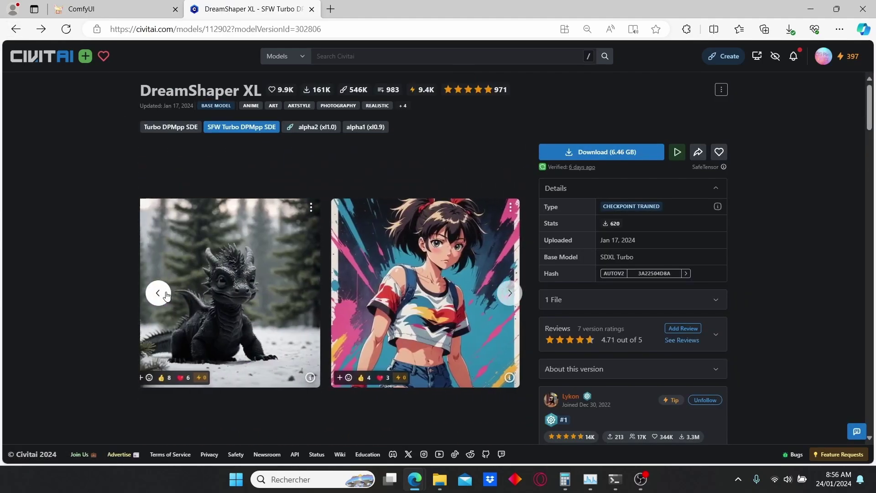
click(249, 310)
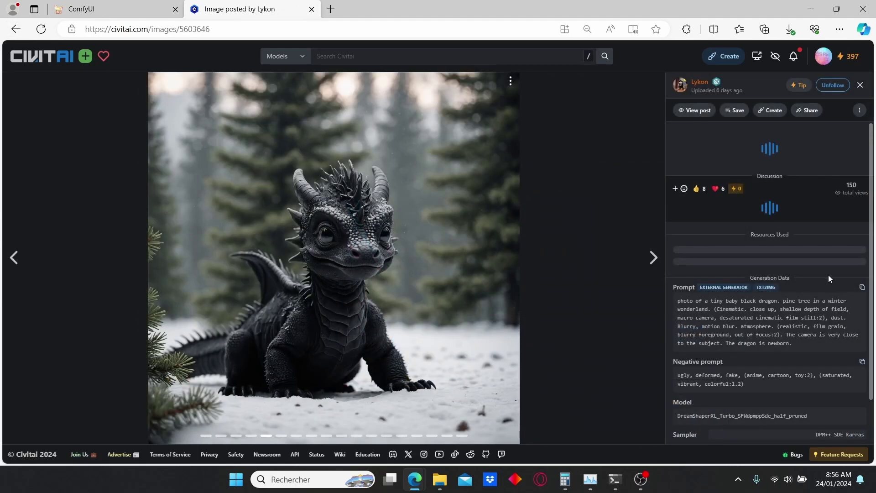
Switch back to ComfyUI and generate images in both workflows with the baby black dragon prompt and negative prompt.
key(ctrl+Tab)
click(826, 270)
scroll(364, 246, up, 3)
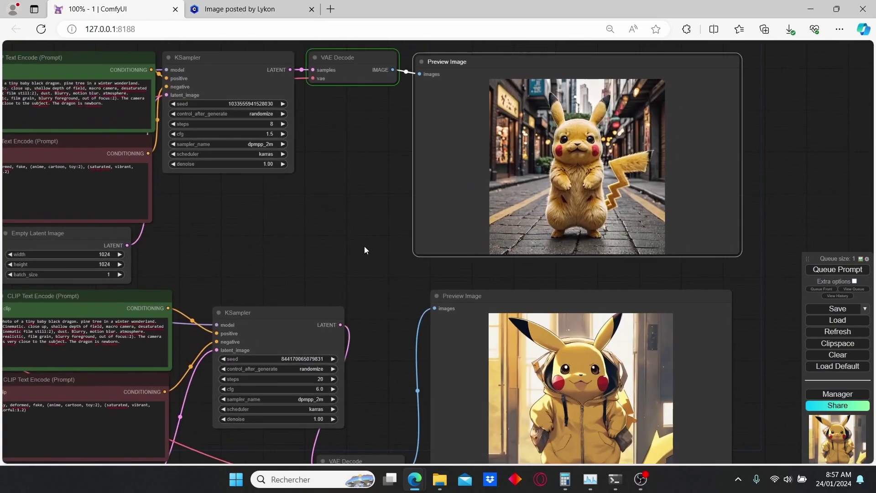
scroll(355, 251, up, 3)
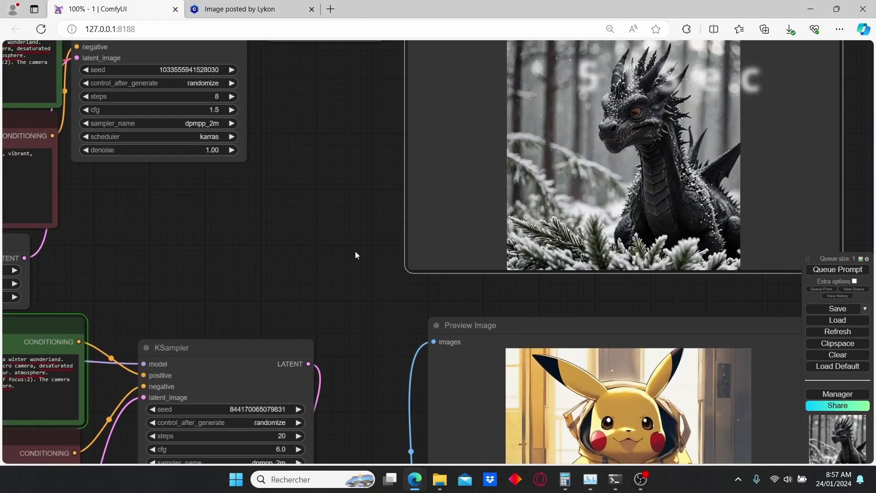
Compare the black dragon images from both workflows for detail and for how well they follow the prompt.
scroll(355, 251, down, 3)
scroll(399, 252, down, 5)
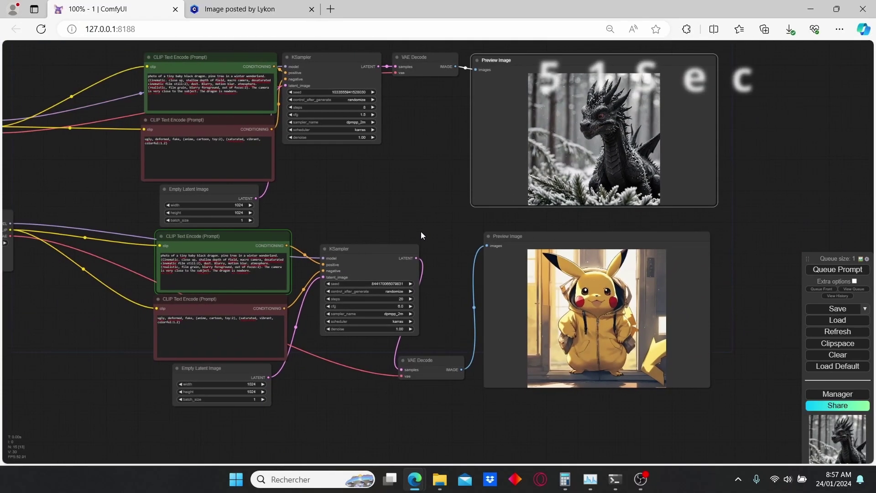
drag(421, 232, 411, 233)
scroll(412, 234, up, 2)
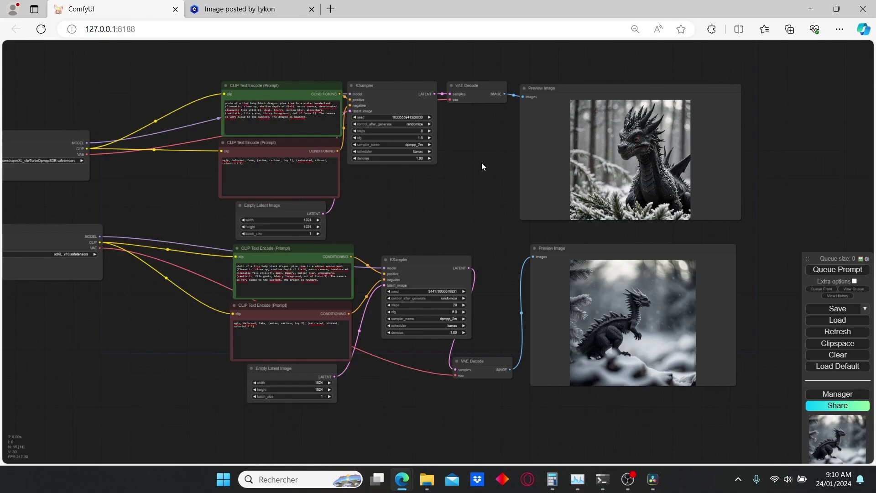
scroll(481, 163, up, 2)
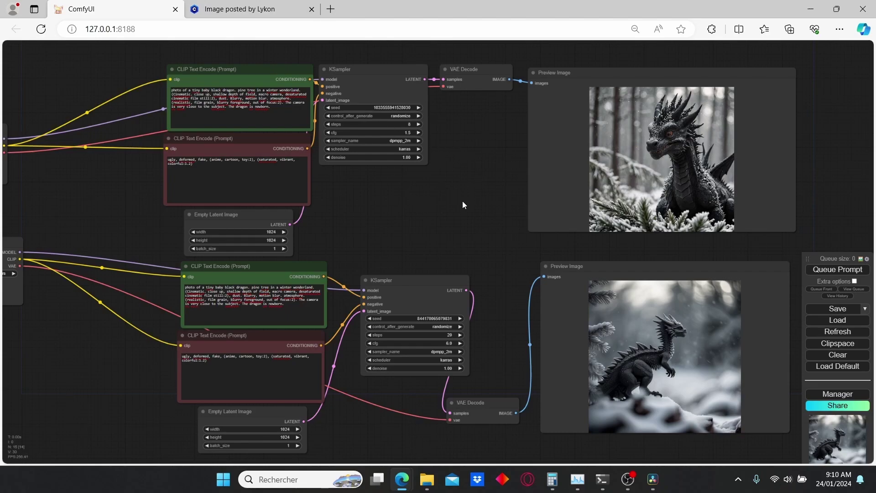
drag(516, 178, 483, 177)
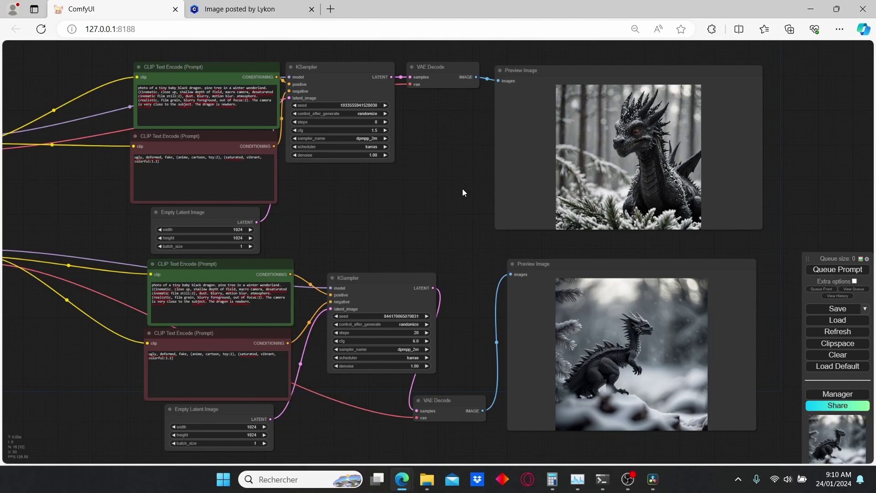
scroll(462, 188, down, 2)
scroll(654, 246, up, 3)
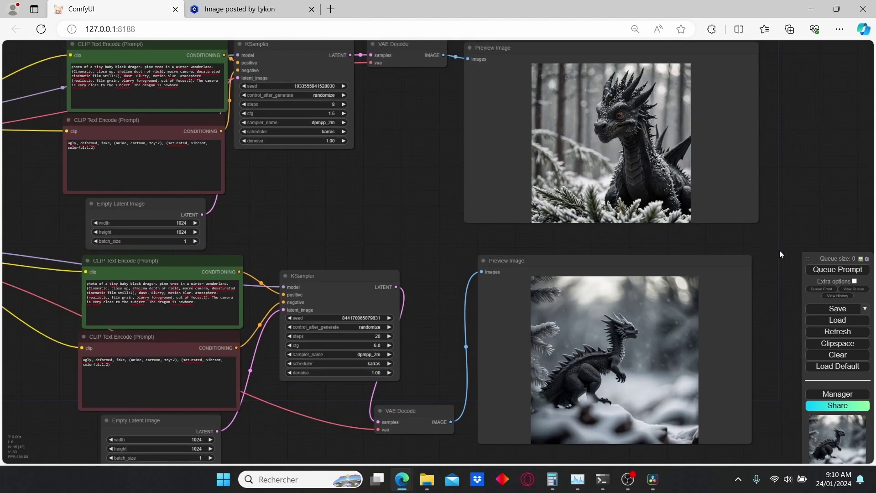
drag(780, 250, 698, 197)
scroll(611, 287, up, 3)
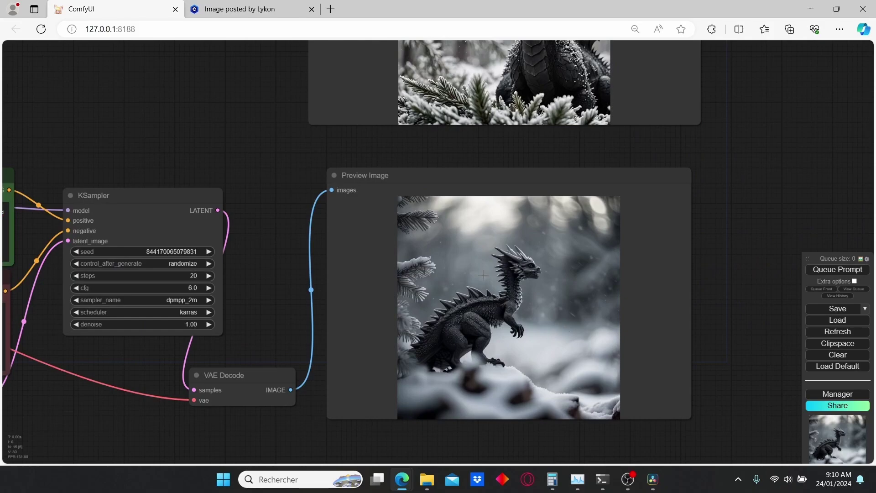
scroll(565, 305, down, 2)
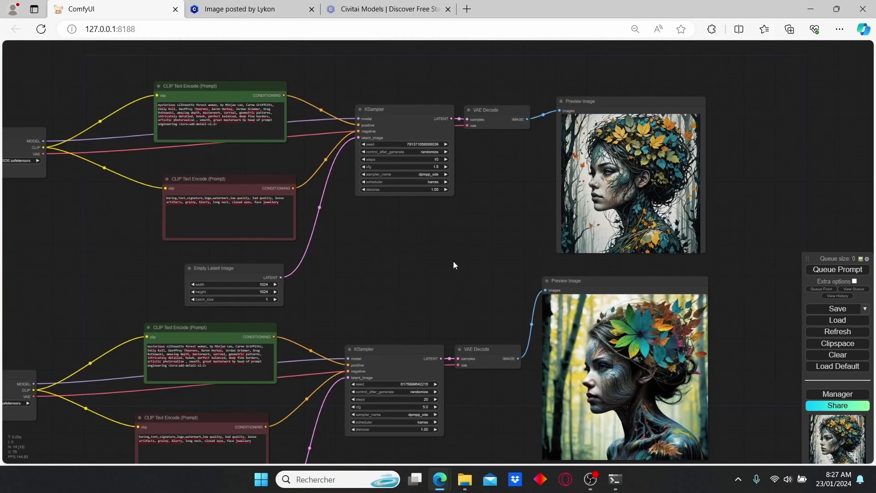
Review the two forest woman workflows, comparing their checkpoints, prompts, KSampler settings and generated images.
scroll(453, 261, down, 1)
drag(209, 59, 284, 62)
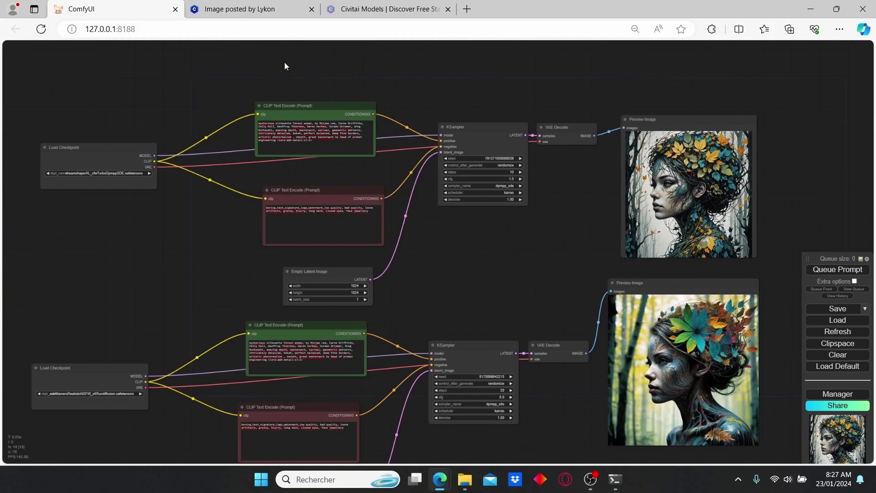
drag(69, 219, 139, 235)
scroll(143, 230, up, 2)
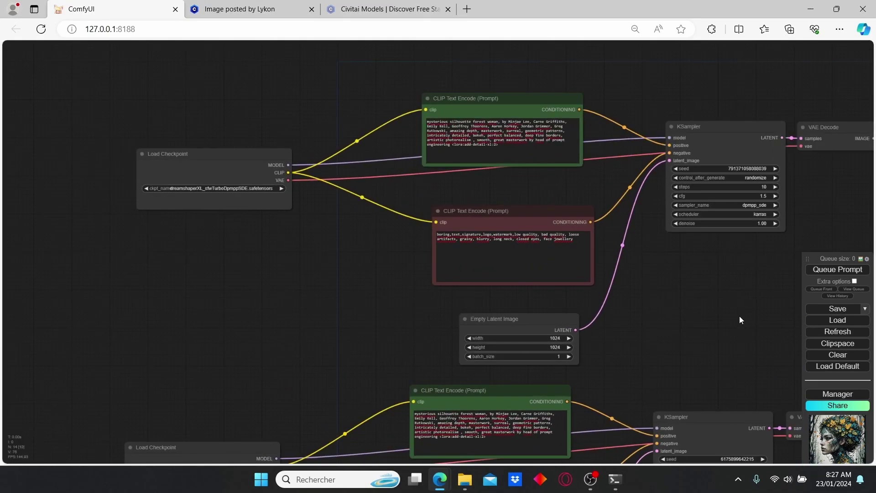
drag(740, 316, 394, 287)
scroll(393, 286, down, 2)
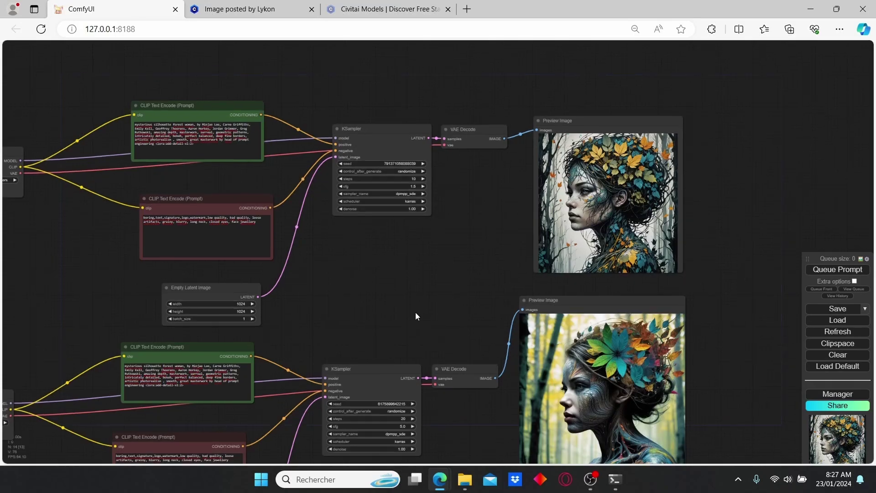
drag(416, 316, 411, 279)
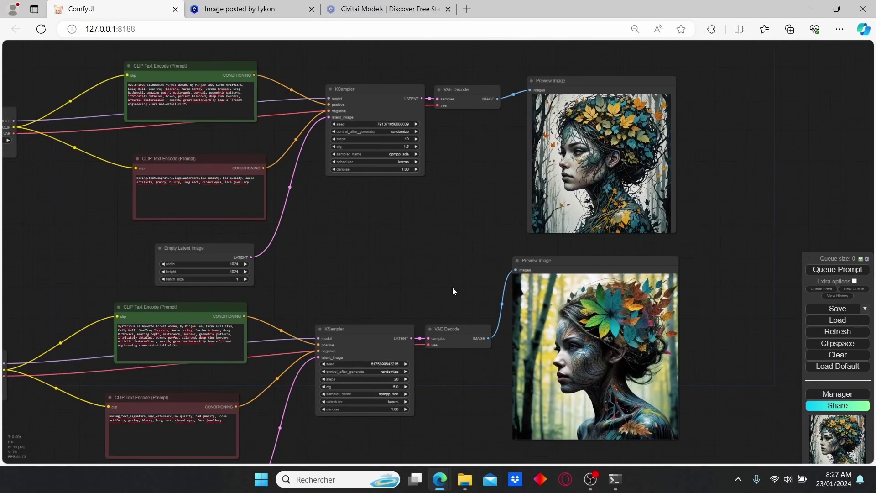
scroll(418, 250, up, 3)
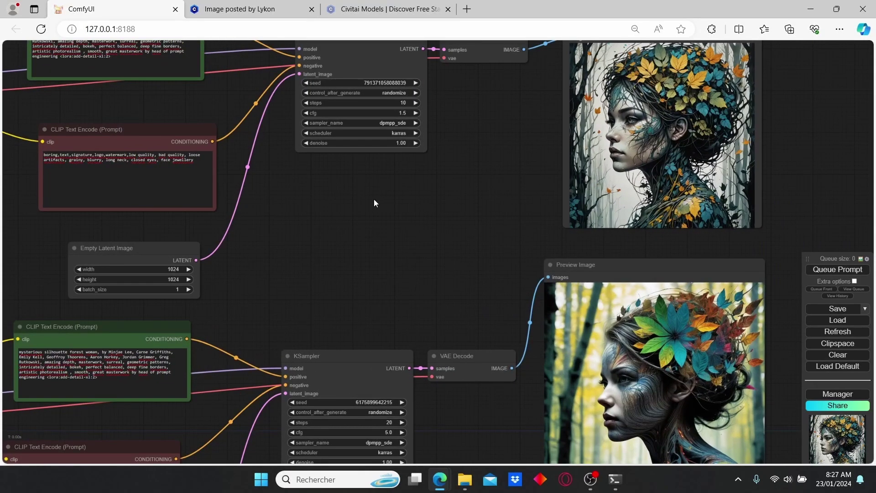
scroll(374, 201, down, 4)
drag(373, 201, 397, 254)
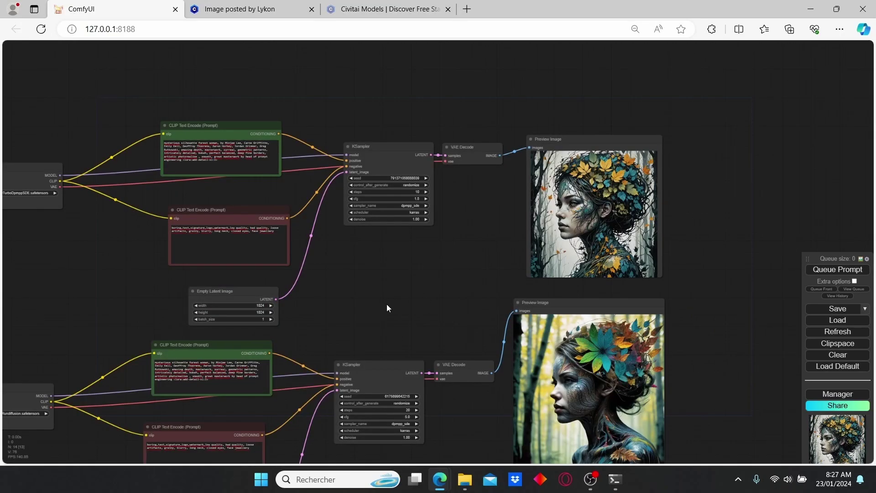
scroll(387, 304, up, 2)
drag(362, 319, 435, 283)
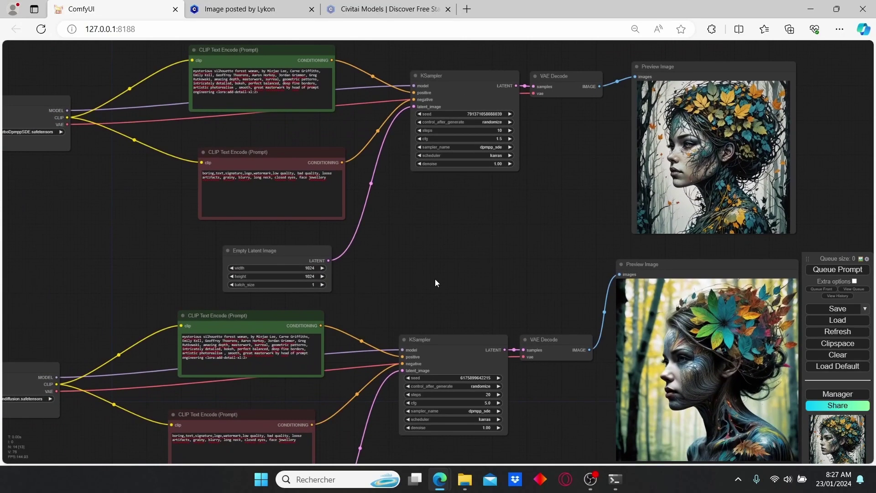
scroll(566, 236, down, 3)
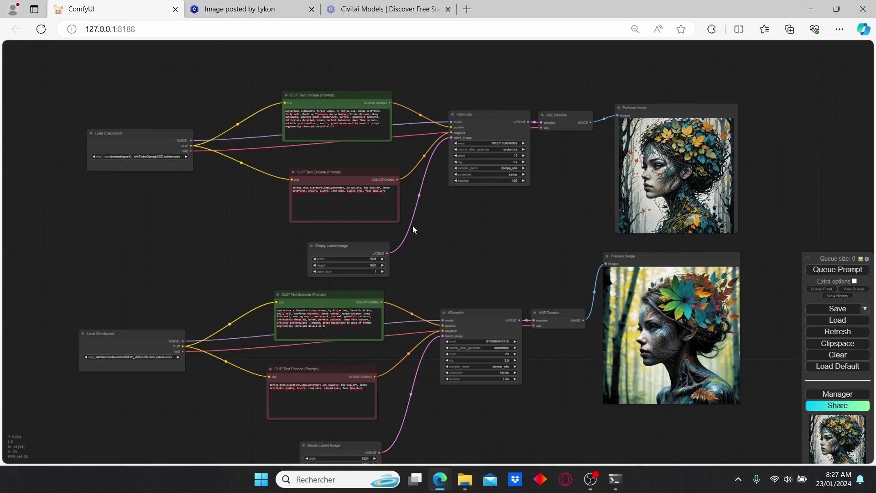
click(146, 141)
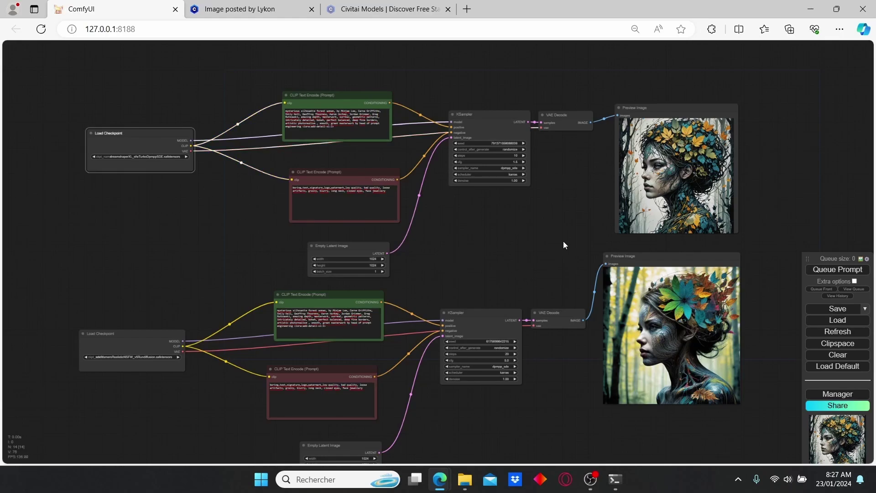
scroll(552, 247, up, 2)
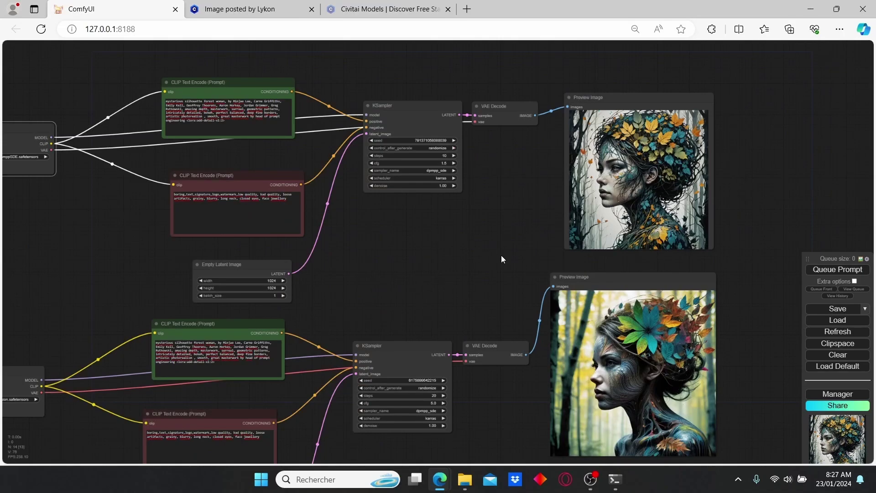